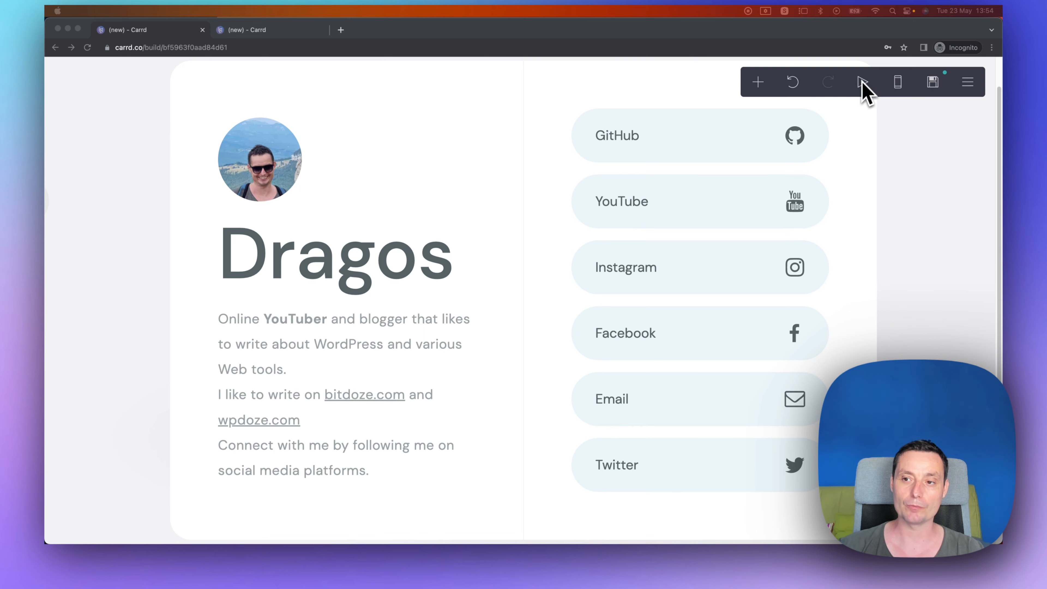
Preview the existing light profile site and switch to its mobile layout to inspect it.
{"action": "left_click", "coordinate": [862, 83]}
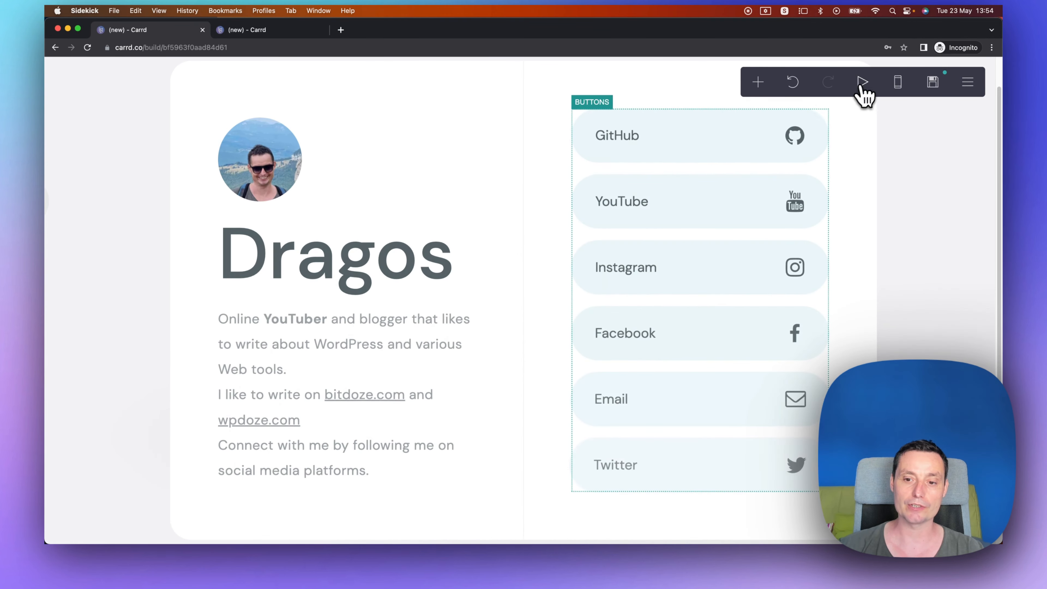
{"action": "left_click", "coordinate": [898, 82]}
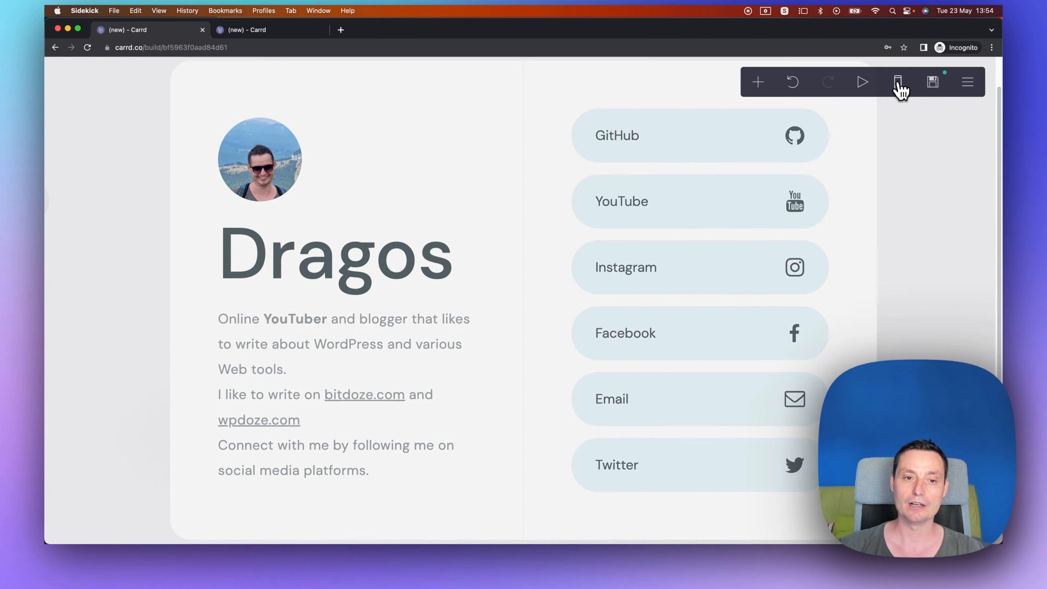
{"action": "scroll", "coordinate": [538, 208], "scroll_direction": "down", "scroll_amount": 1}
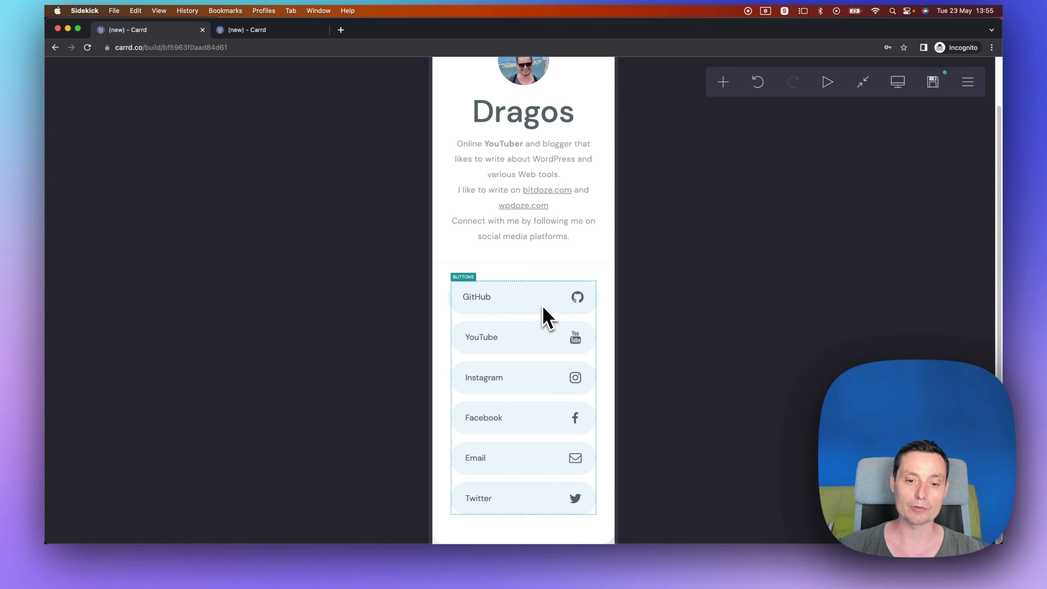
Switch to the second tab and preview the dark profile site with the large photo.
{"action": "left_click", "coordinate": [254, 31]}
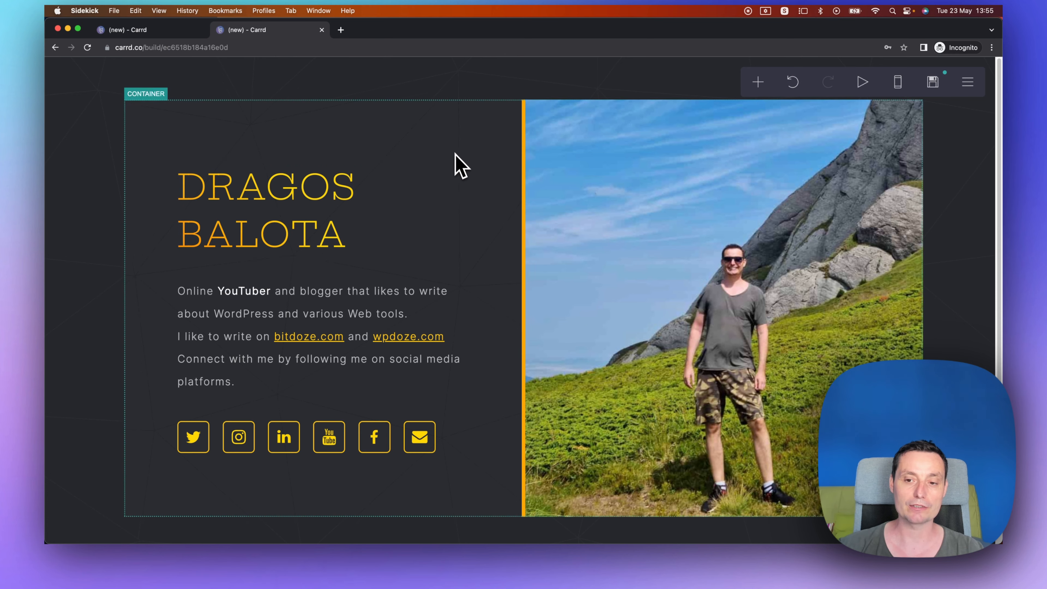
{"action": "scroll", "coordinate": [455, 154], "scroll_direction": "down", "scroll_amount": 1}
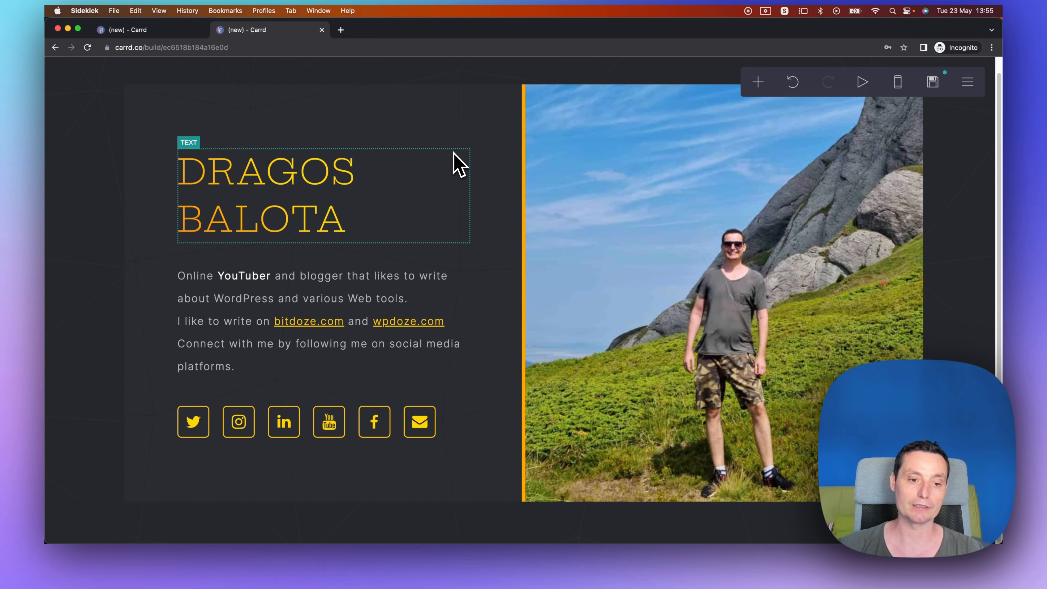
{"action": "scroll", "coordinate": [467, 194], "scroll_direction": "up", "scroll_amount": 1}
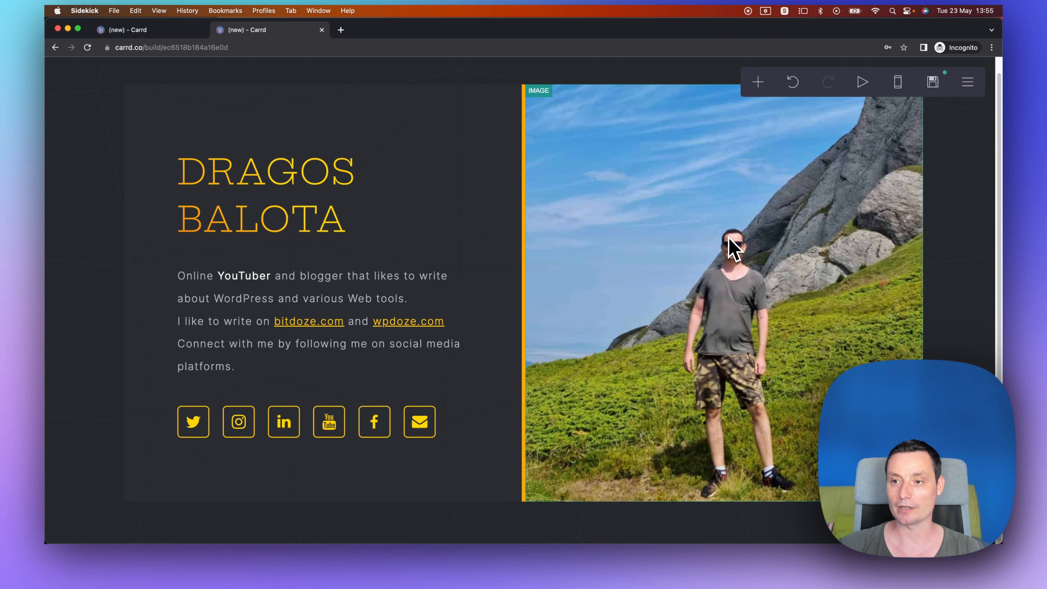
{"action": "left_click", "coordinate": [860, 82]}
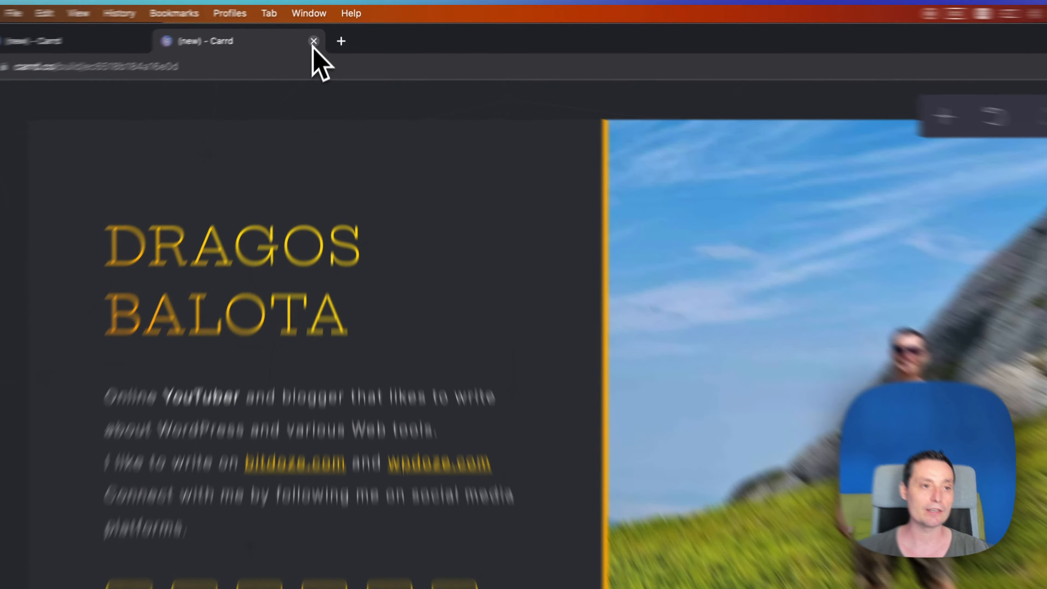
Close the second site's tab, leaving it without saving.
{"action": "left_click", "coordinate": [313, 41]}
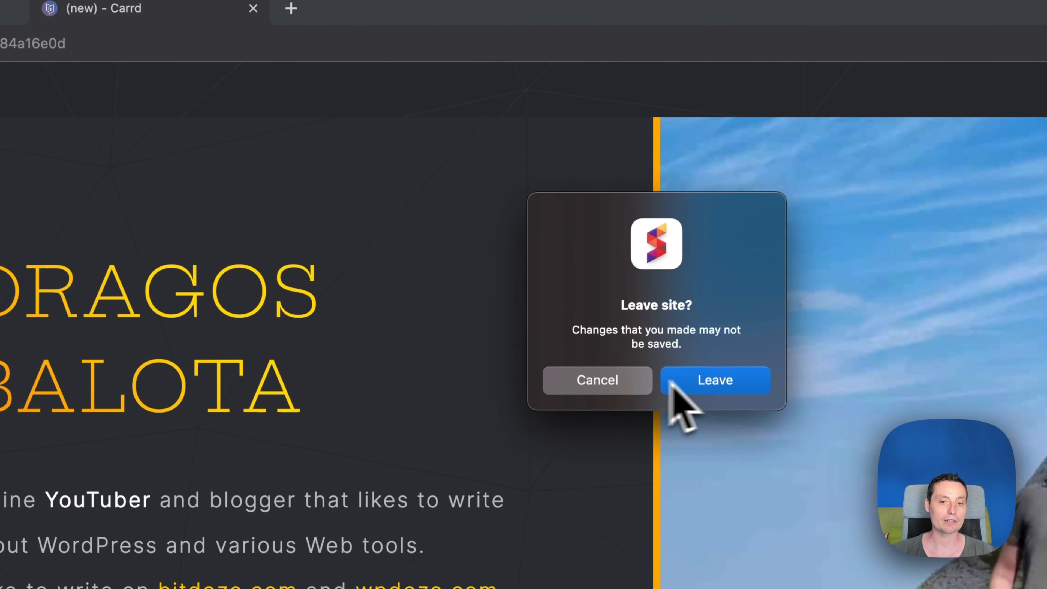
{"action": "left_click", "coordinate": [712, 383]}
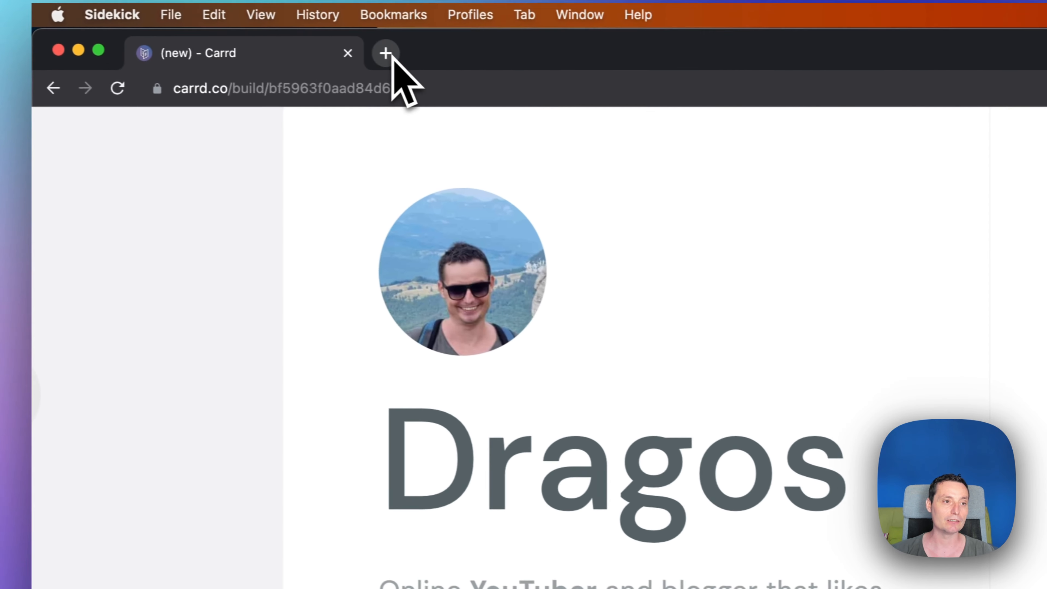
Browse the starting-point templates and select the profile template with link buttons on the right.
{"action": "left_click_drag", "start_coordinate": [232, 89], "coordinate": [340, 89]}
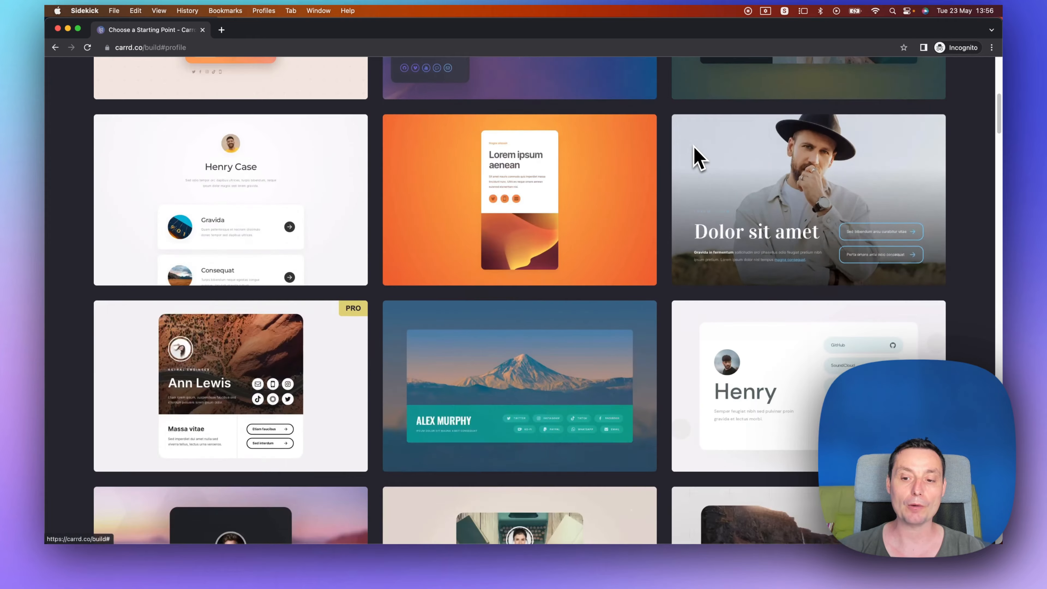
{"action": "scroll", "coordinate": [694, 156], "scroll_direction": "down", "scroll_amount": 4}
{"action": "mouse_move", "coordinate": [742, 218]}
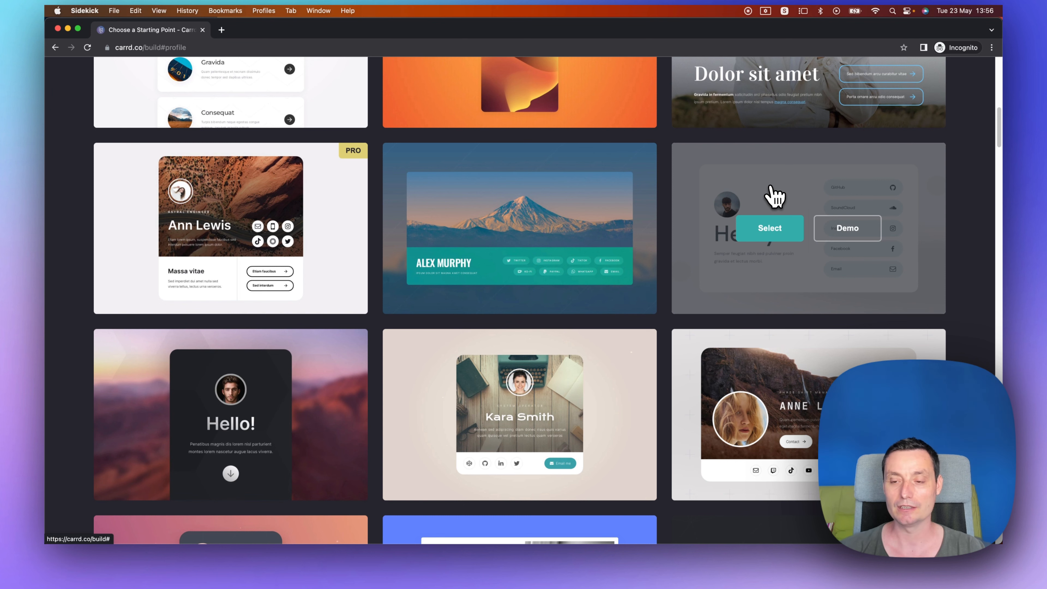
{"action": "scroll", "coordinate": [770, 186], "scroll_direction": "down", "scroll_amount": 1}
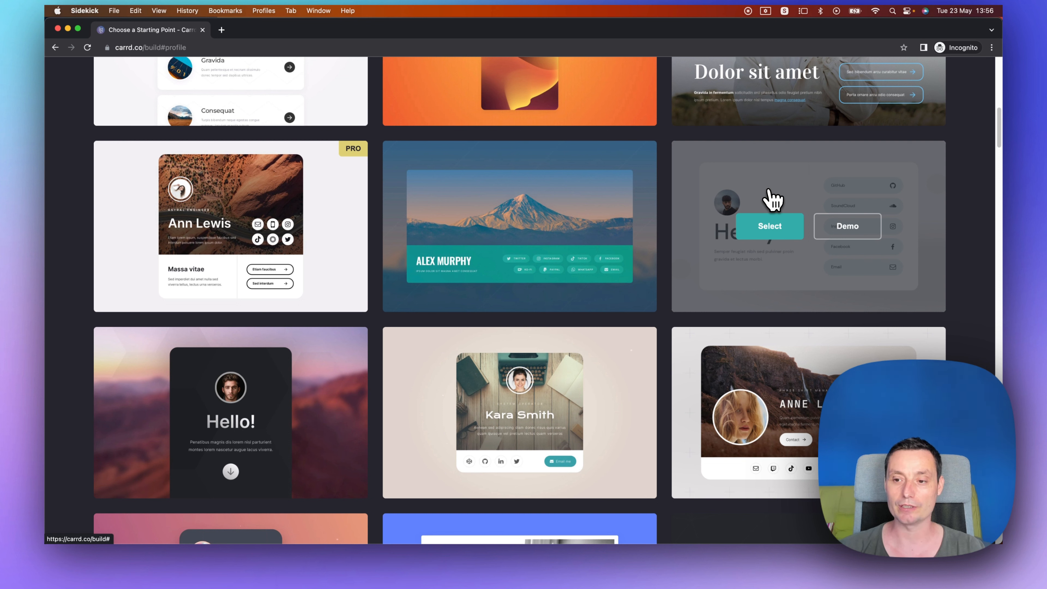
{"action": "left_click", "coordinate": [770, 227]}
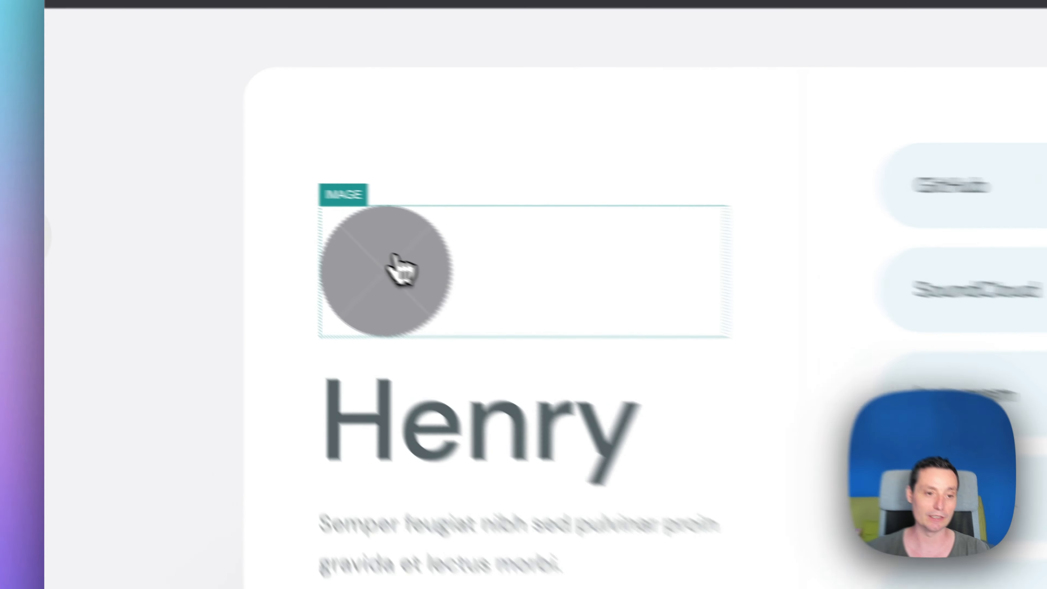
Upload dragosb3.jpeg as the template's circular profile image.
{"action": "left_click", "coordinate": [268, 215]}
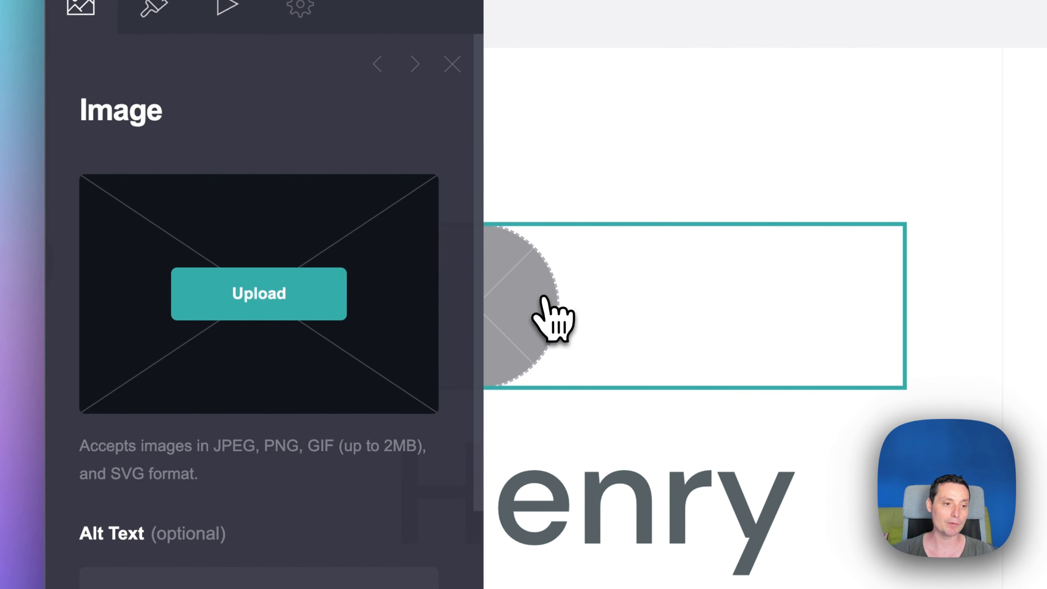
{"action": "left_click", "coordinate": [272, 299]}
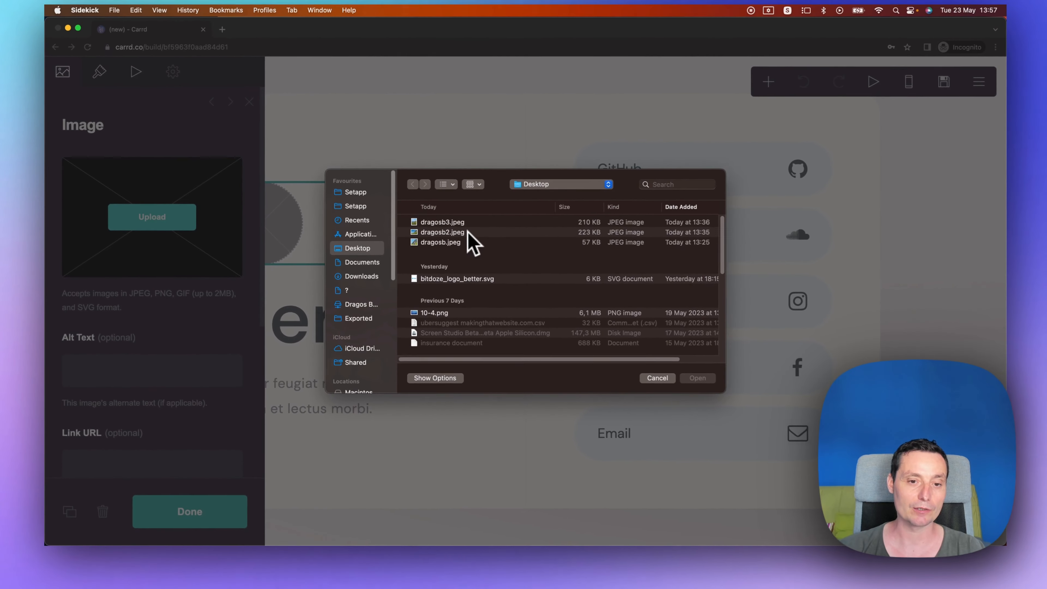
{"action": "left_click", "coordinate": [449, 222]}
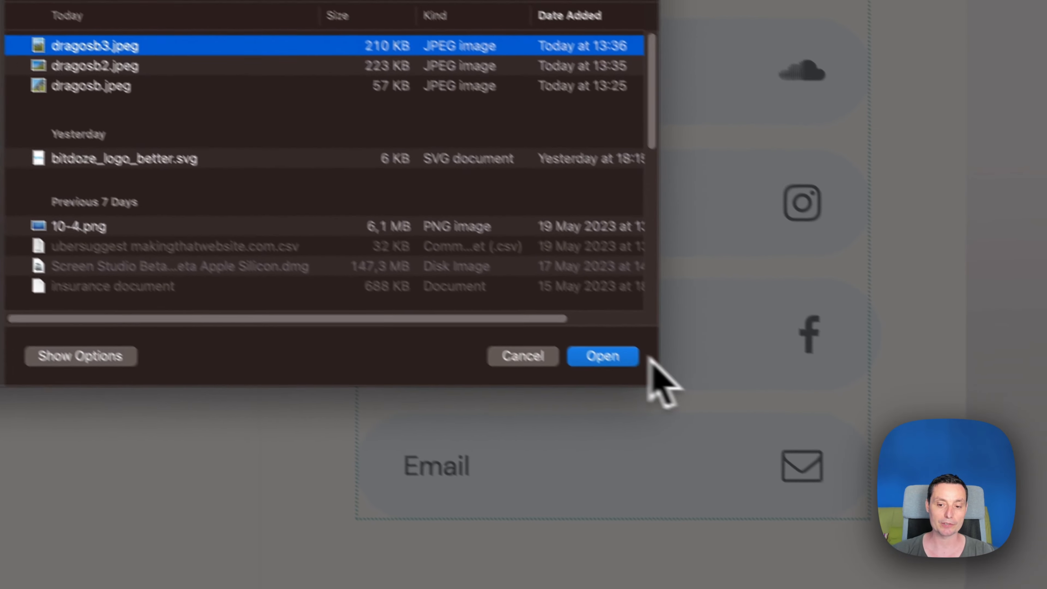
{"action": "left_click", "coordinate": [777, 463]}
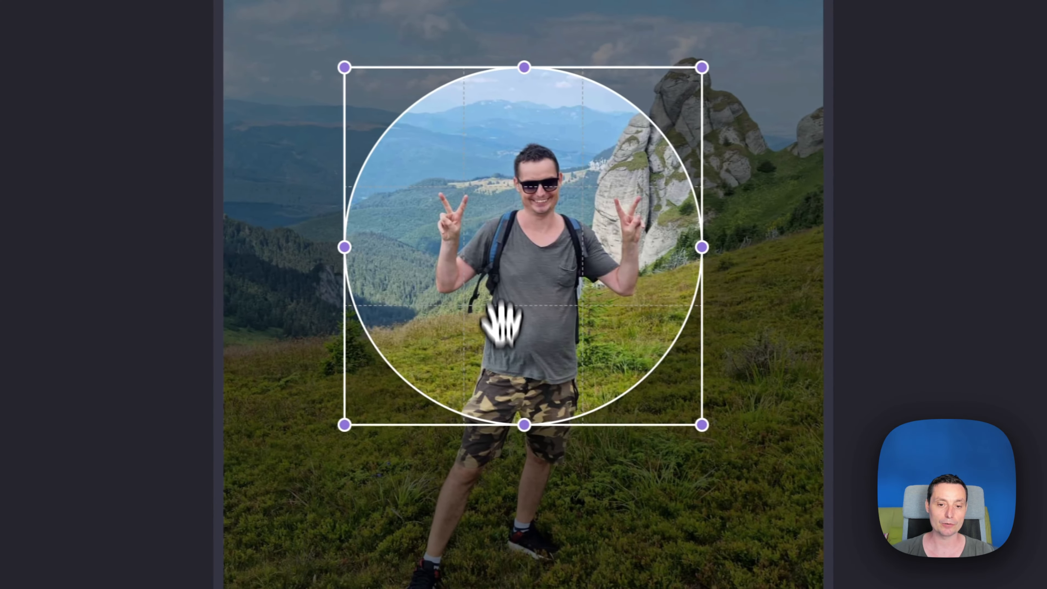
Adjust the circular crop to frame the person's upper body and accept it.
{"action": "left_click_drag", "start_coordinate": [201, 295], "coordinate": [221, 185]}
{"action": "left_click_drag", "start_coordinate": [530, 215], "coordinate": [537, 198]}
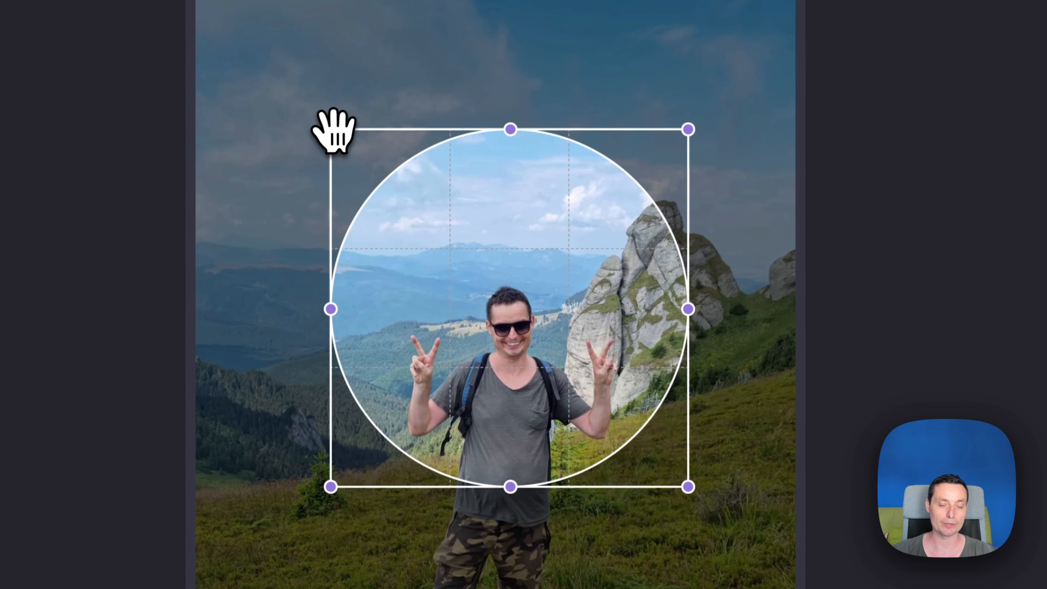
{"action": "left_click_drag", "start_coordinate": [328, 130], "coordinate": [413, 241]}
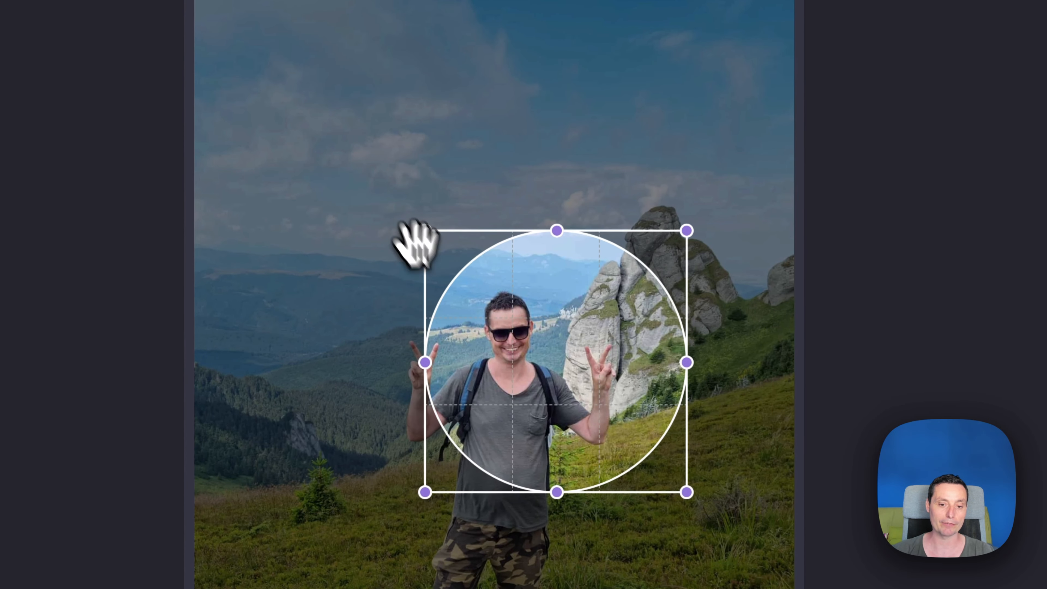
{"action": "left_click_drag", "start_coordinate": [515, 382], "coordinate": [468, 336]}
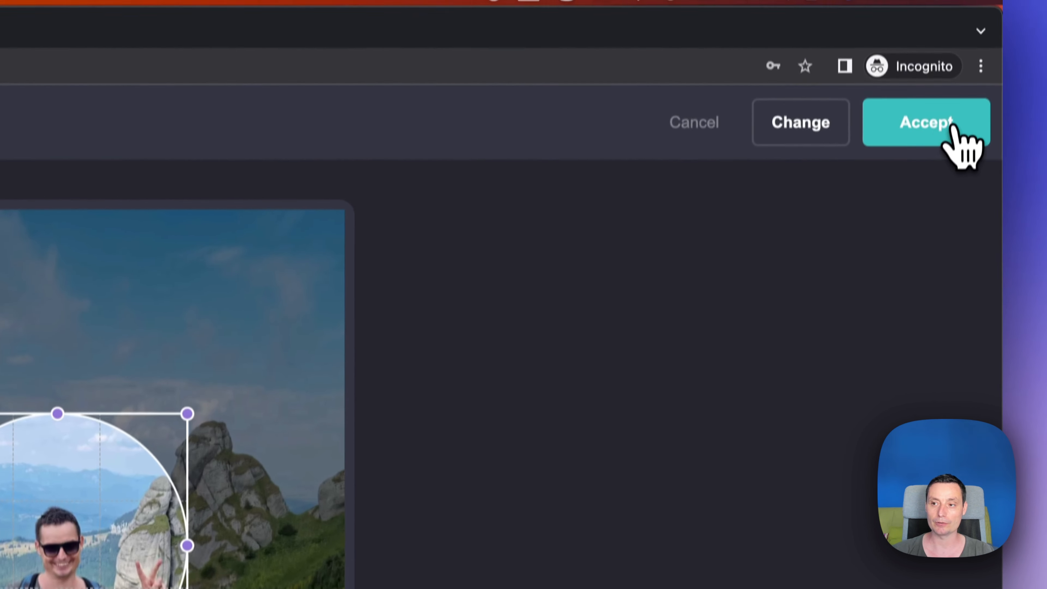
{"action": "left_click", "coordinate": [939, 159]}
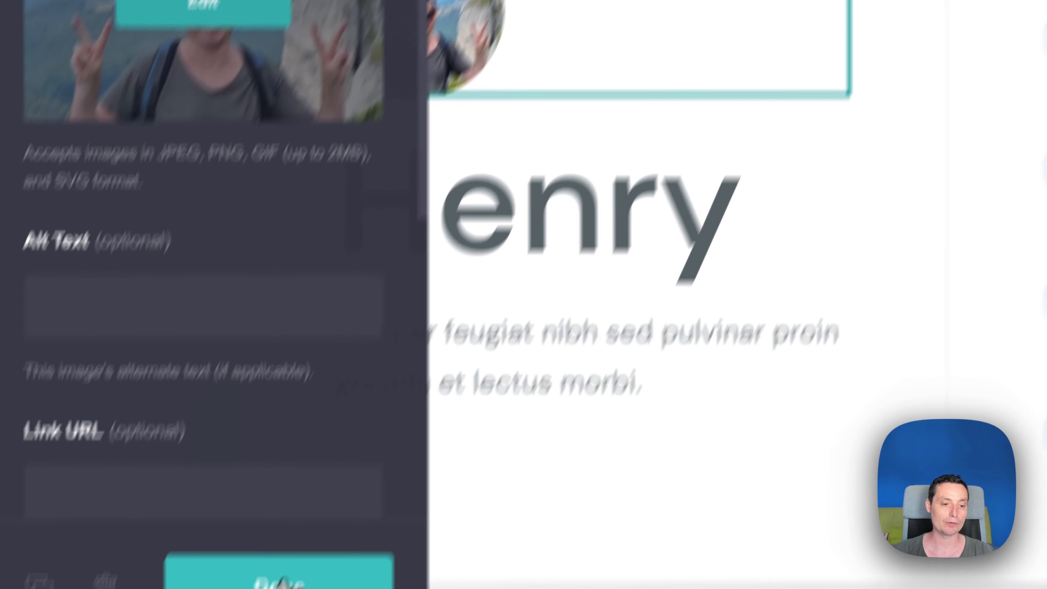
Open the profile image's settings and set its alt text to "Dragos".
{"action": "left_click", "coordinate": [282, 578]}
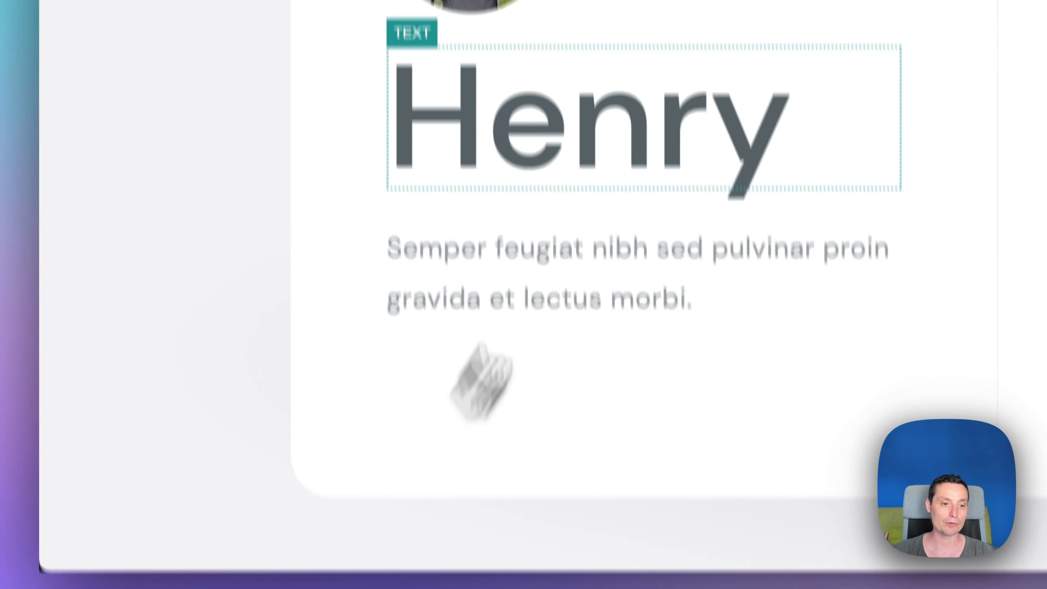
{"action": "left_click", "coordinate": [496, 133]}
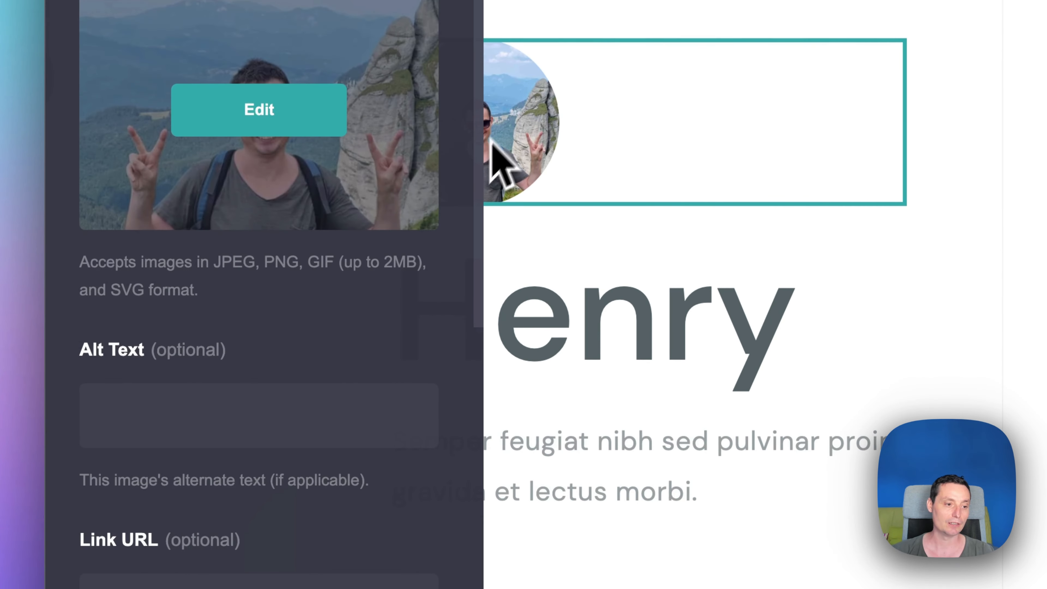
{"action": "left_click", "coordinate": [180, 420]}
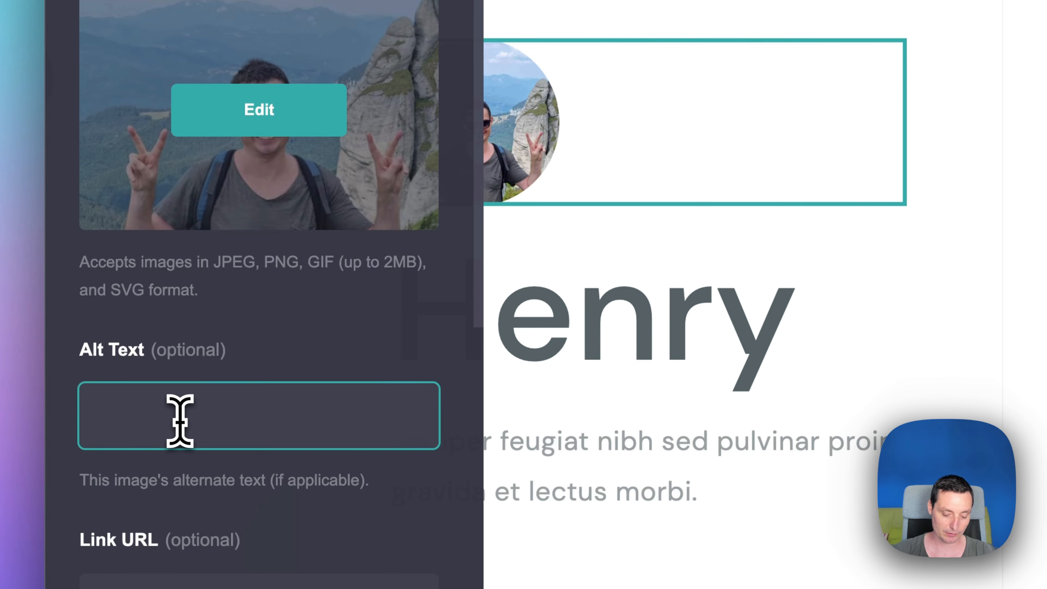
{"action": "type", "text": "Dragos"}
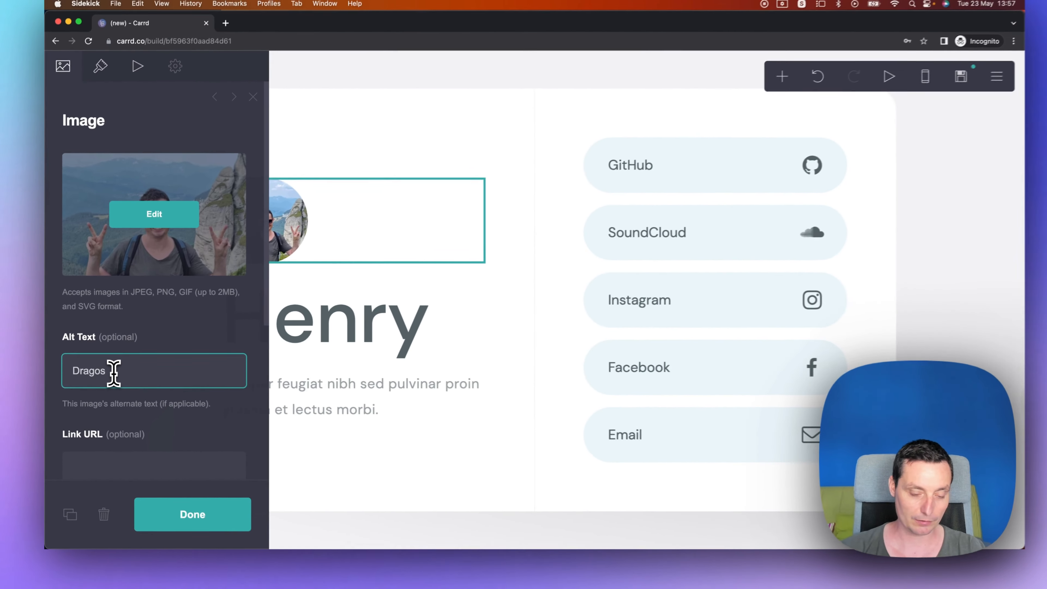
Examine the image's style settings such as width, height, shape and alignment, then close the panel.
{"action": "scroll", "coordinate": [112, 371], "scroll_direction": "down", "scroll_amount": 4}
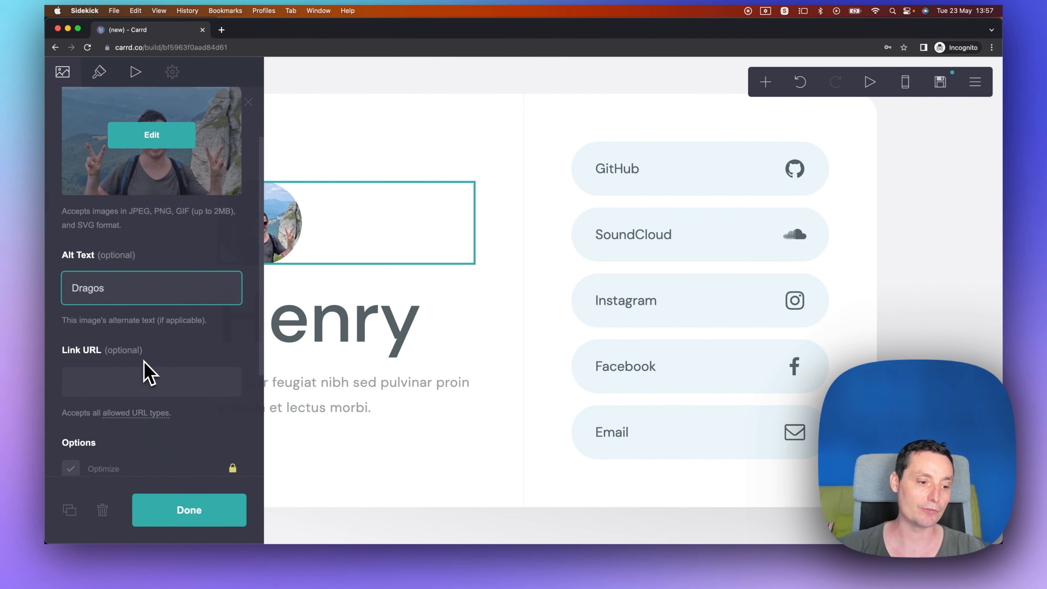
{"action": "scroll", "coordinate": [164, 381], "scroll_direction": "up", "scroll_amount": 2}
{"action": "scroll", "coordinate": [198, 347], "scroll_direction": "up", "scroll_amount": 3}
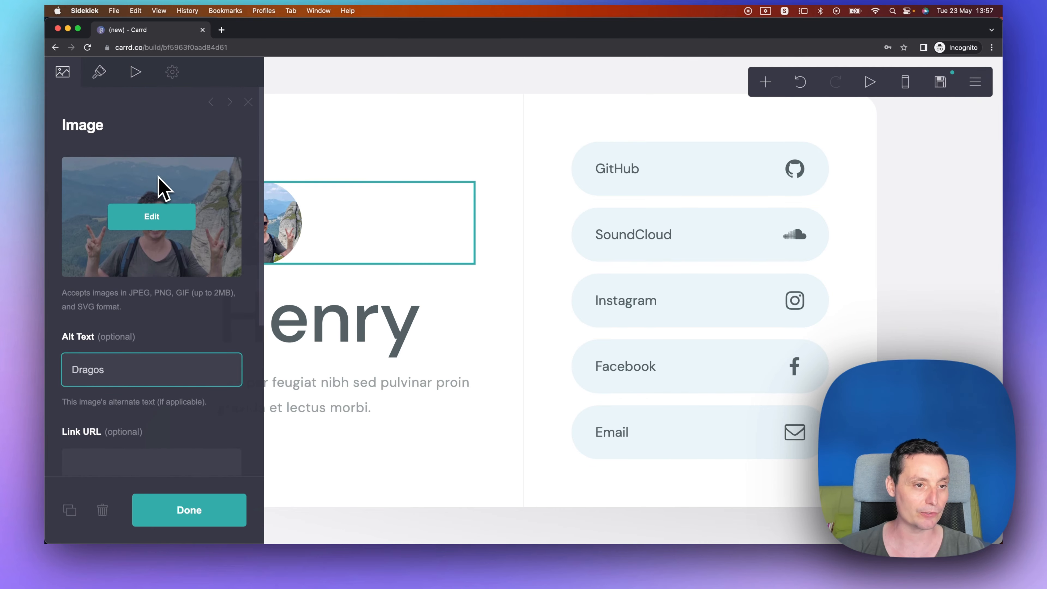
{"action": "left_click", "coordinate": [103, 71]}
{"action": "scroll", "coordinate": [285, 337], "scroll_direction": "down", "scroll_amount": 10}
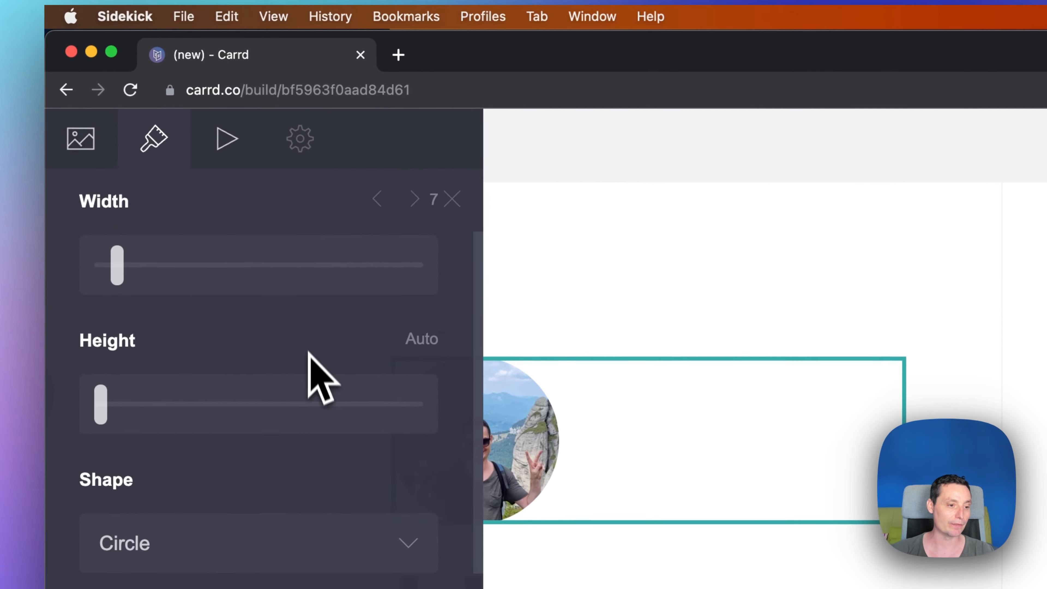
{"action": "scroll", "coordinate": [341, 408], "scroll_direction": "down", "scroll_amount": 8}
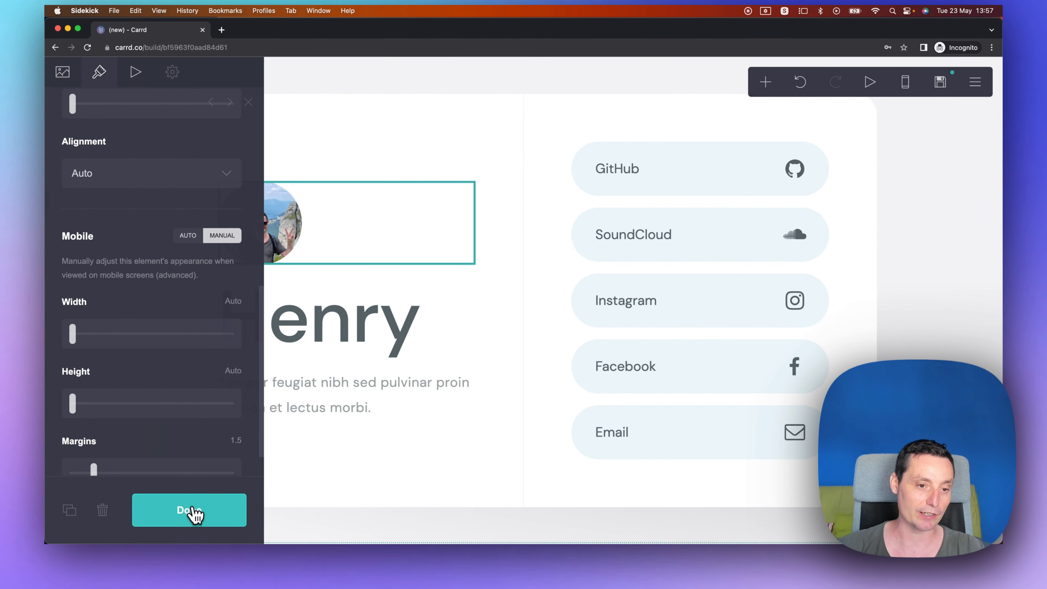
{"action": "left_click", "coordinate": [193, 514]}
Replace the site title text with "Dragos".
{"action": "left_click", "coordinate": [336, 322]}
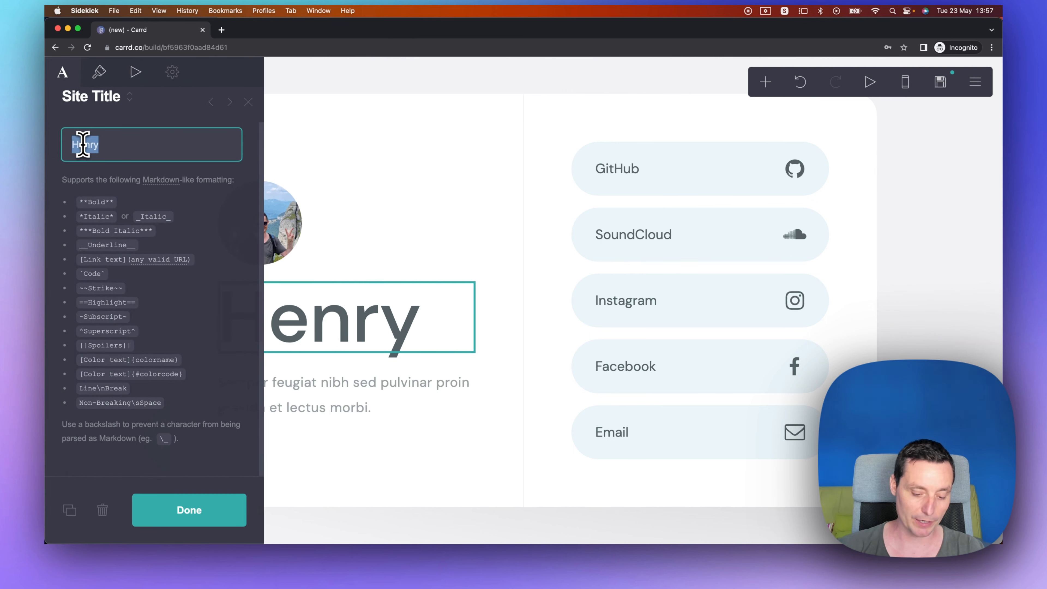
{"action": "type", "text": "Dragos"}
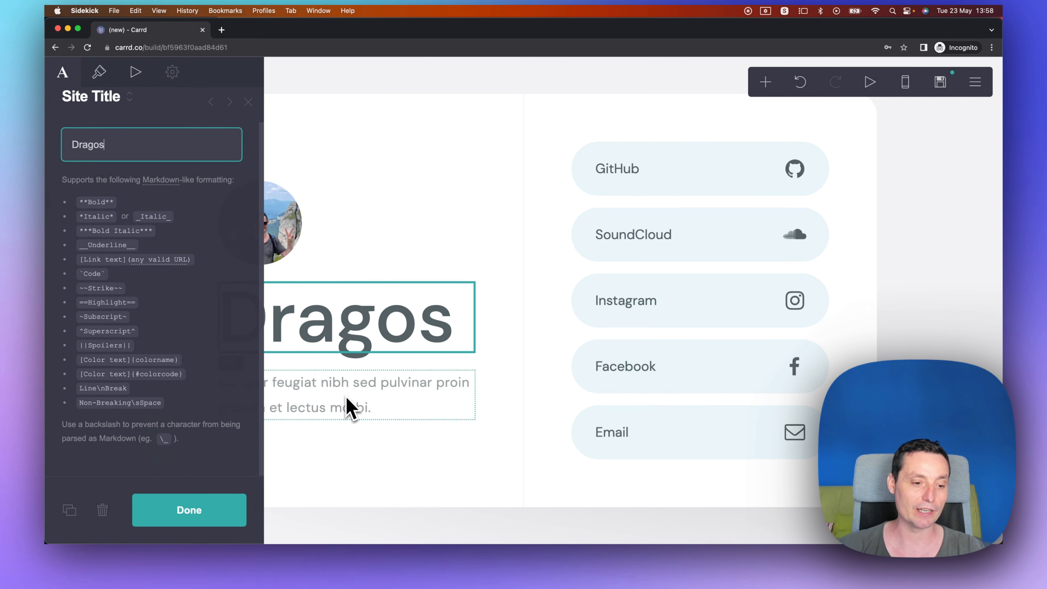
{"action": "left_click", "coordinate": [199, 514]}
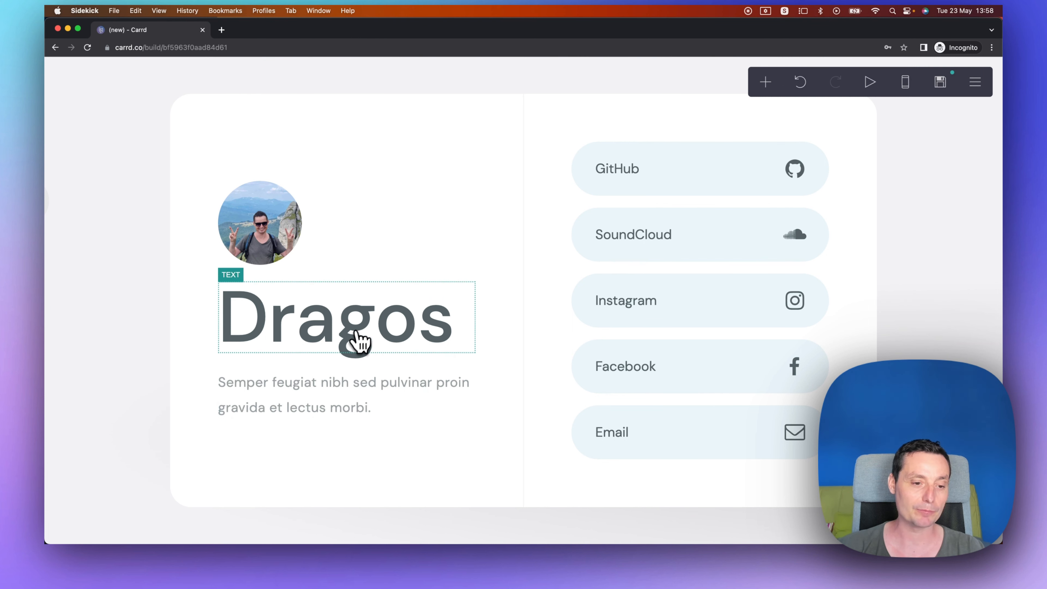
Reduce the site title's font size to about 4.875 in its appearance settings.
{"action": "left_click", "coordinate": [330, 341]}
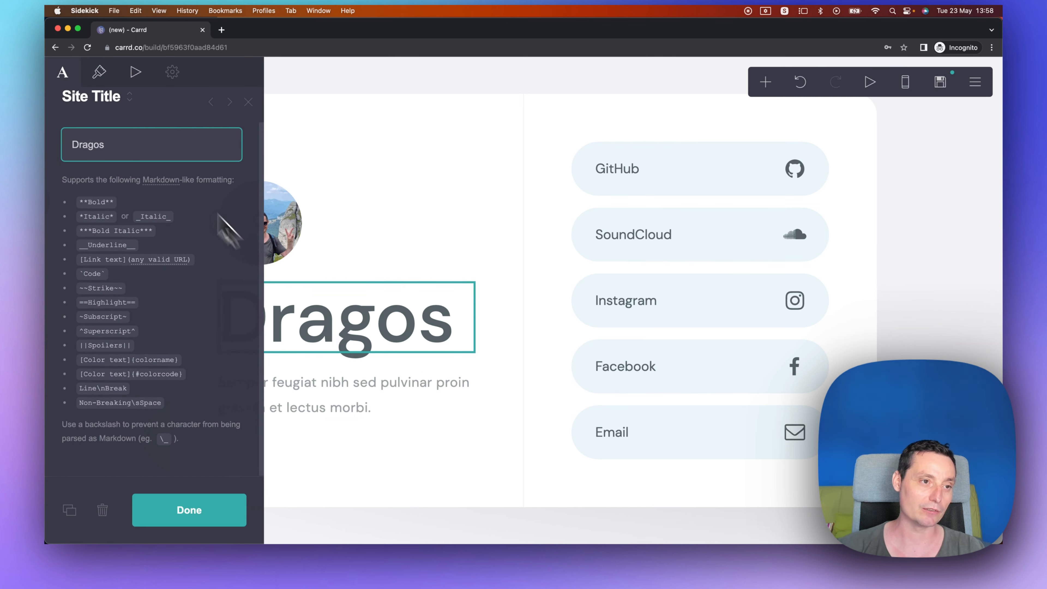
{"action": "left_click", "coordinate": [100, 74]}
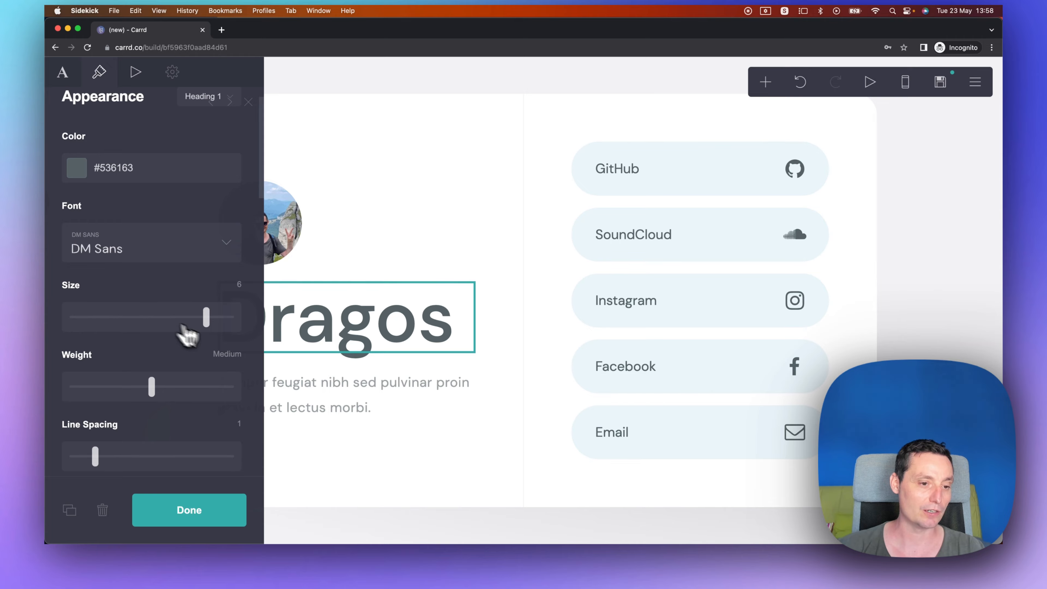
{"action": "left_click_drag", "start_coordinate": [206, 316], "coordinate": [175, 317]}
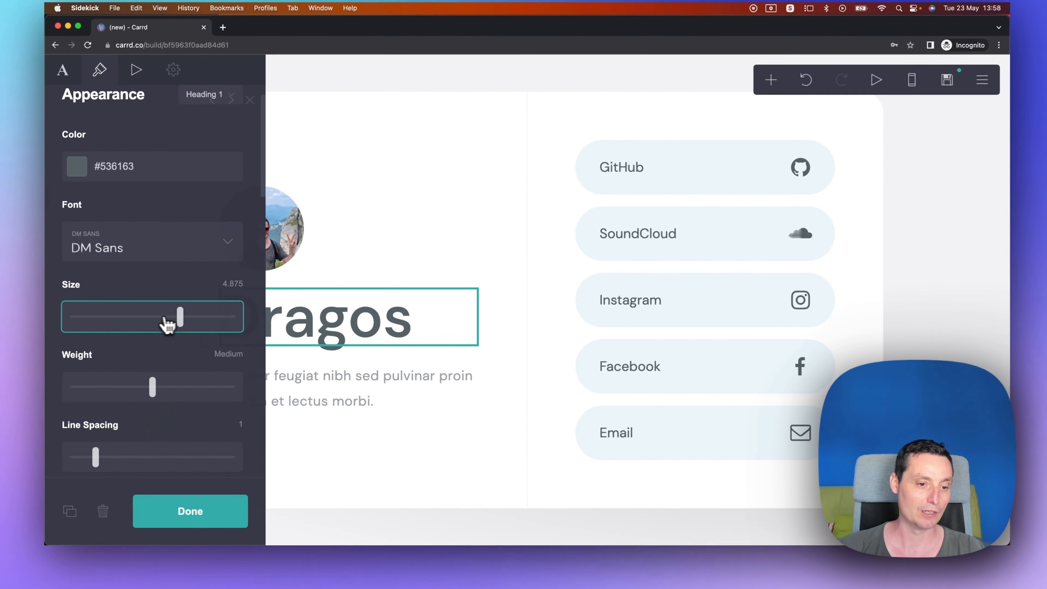
Increase the site title's font size to 6 and close the settings.
{"action": "left_click_drag", "start_coordinate": [307, 274], "coordinate": [356, 274]}
{"action": "left_click_drag", "start_coordinate": [196, 317], "coordinate": [206, 317]}
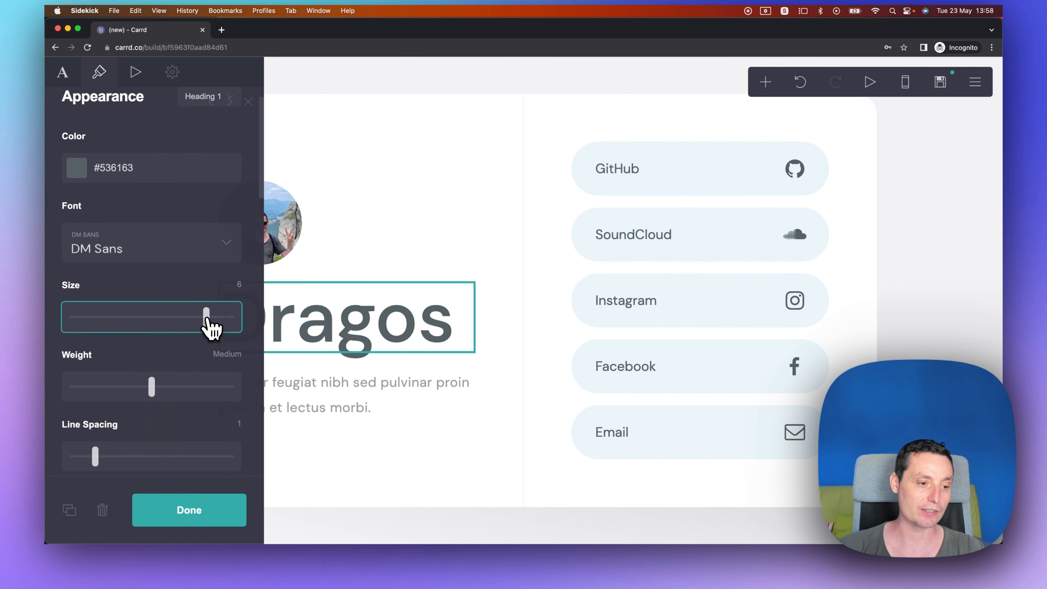
{"action": "scroll", "coordinate": [176, 341], "scroll_direction": "down", "scroll_amount": 3}
{"action": "left_click", "coordinate": [204, 505]}
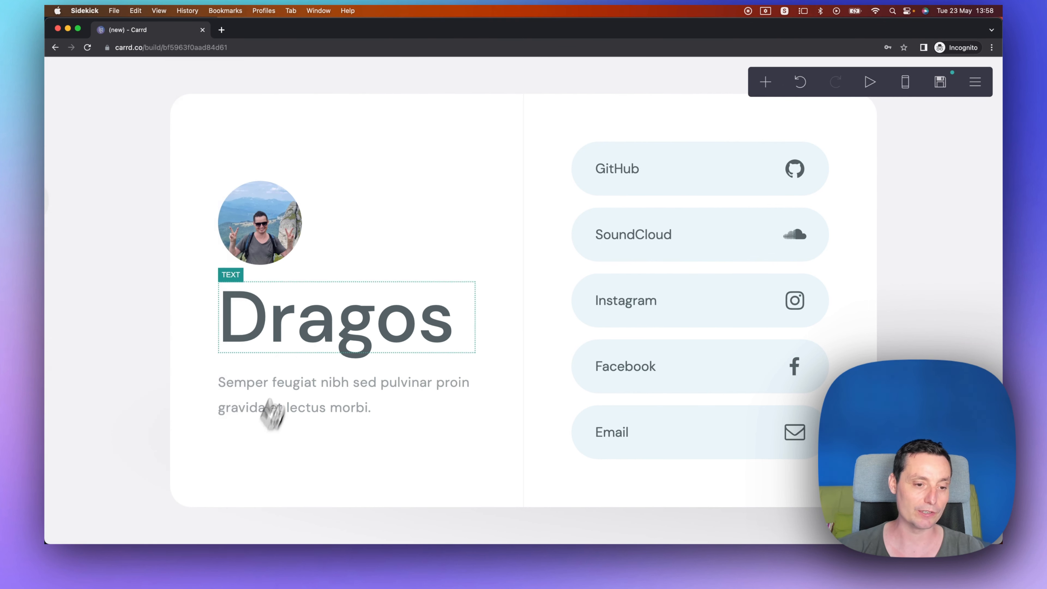
Replace the paragraph below the title with a pasted bio about being an online YouTuber and blogger linking bitdoze.com and wpdoze.com.
{"action": "left_click", "coordinate": [273, 406]}
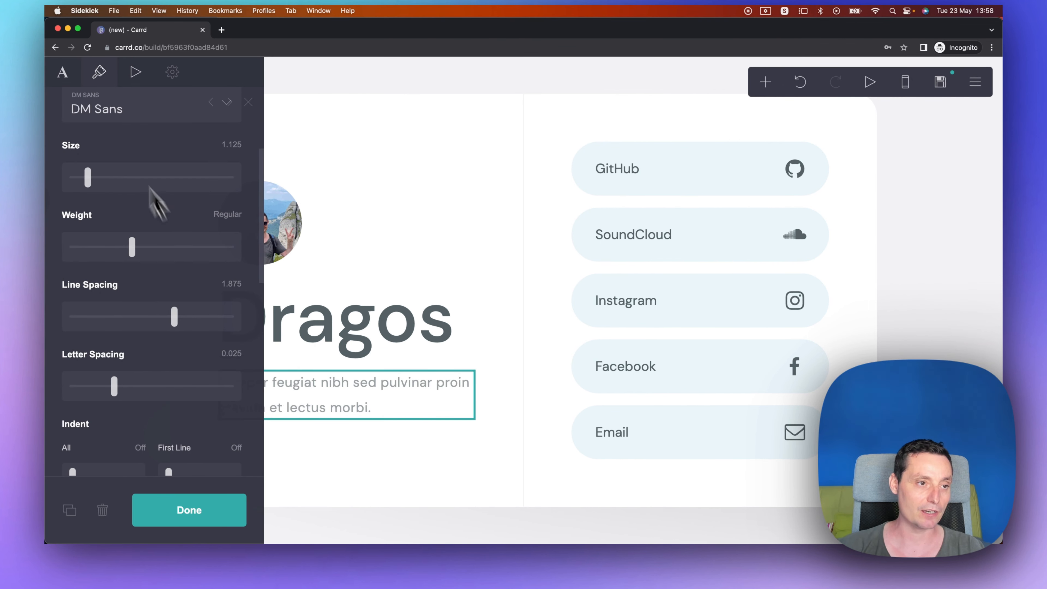
{"action": "left_click", "coordinate": [66, 78]}
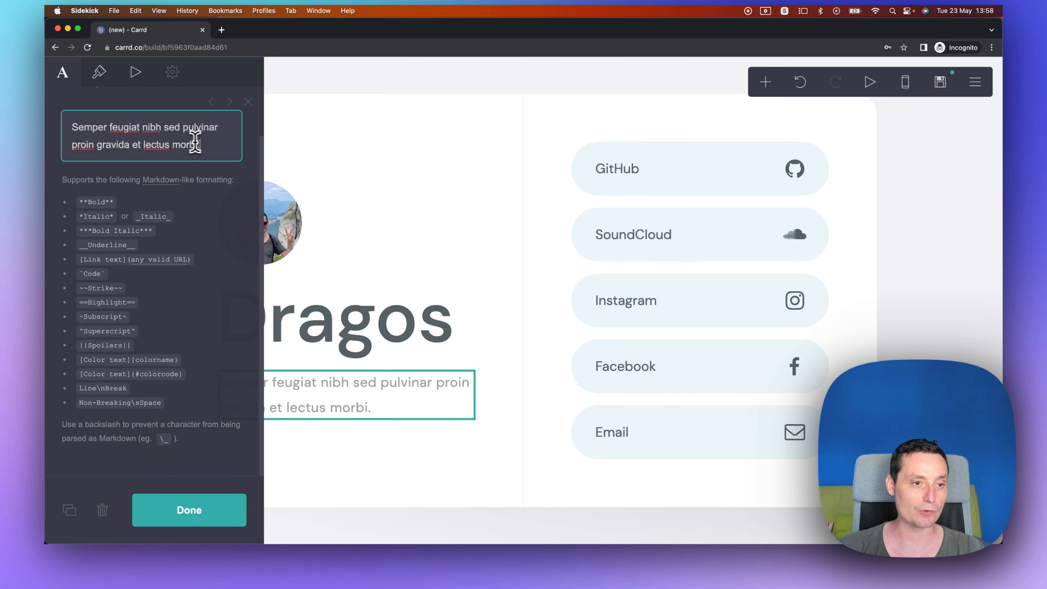
{"action": "left_click_drag", "start_coordinate": [194, 142], "coordinate": [67, 144]}
{"action": "key", "text": "BackSpace"}
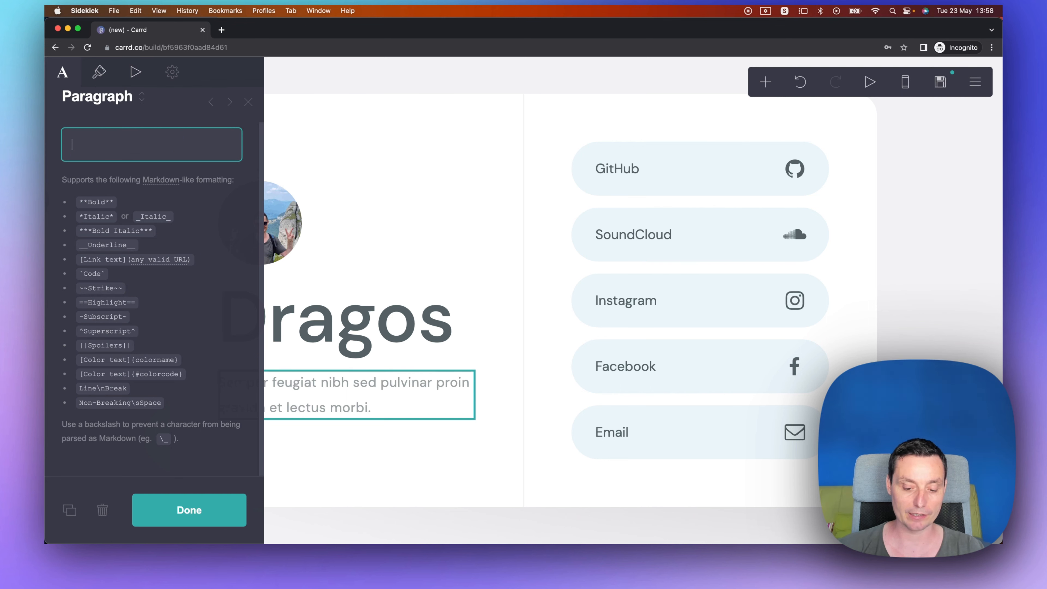
{"action": "key", "text": "super+z"}
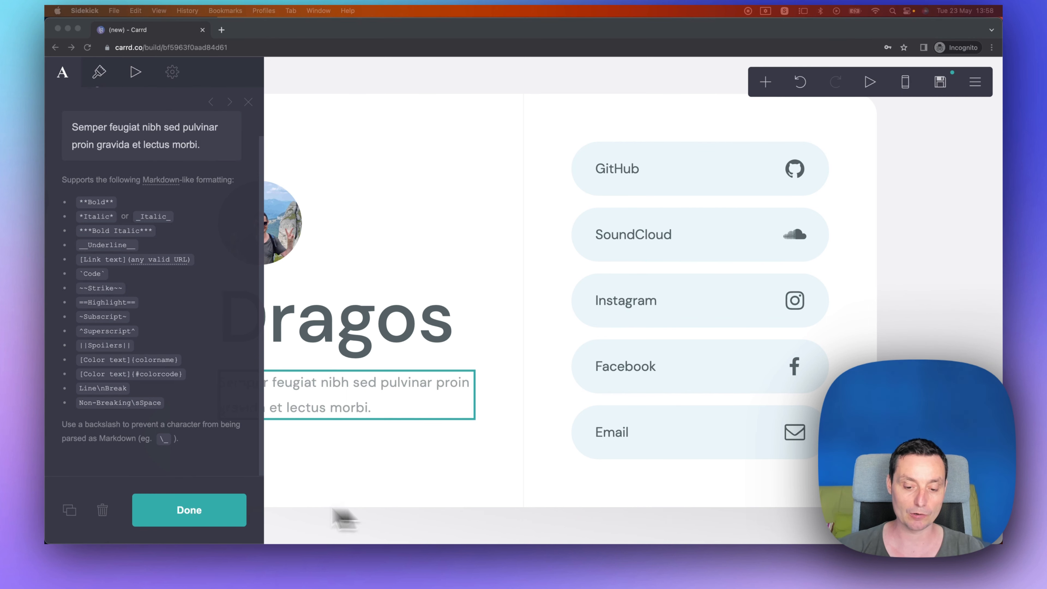
{"action": "key", "text": "super+a"}
{"action": "type", "text": "Online **YouTuber** and blogger that likes to write about WordPress and various Web tools. I like to write on [bitdoze.com](https://www.bitdoze.com) and [wpdoze.com](https://www.wpdoze.com) Connect with me by following me on social media platforms."}
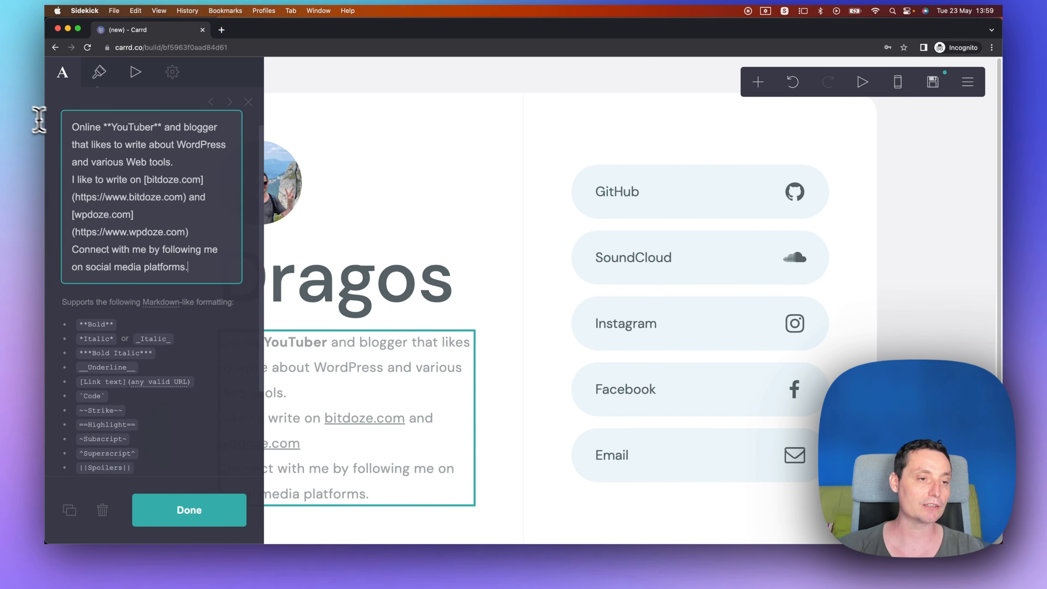
Examine the Markdown bold and link syntax in the paragraph text, then close the editor.
{"action": "scroll", "coordinate": [104, 146], "scroll_direction": "up", "scroll_amount": 1}
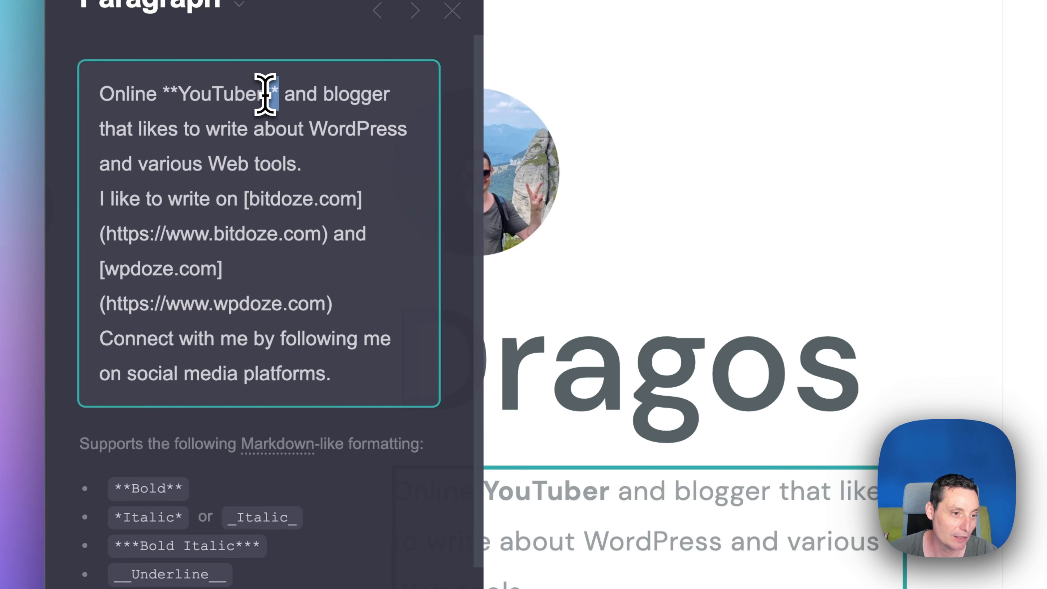
{"action": "left_click_drag", "start_coordinate": [265, 94], "coordinate": [263, 96]}
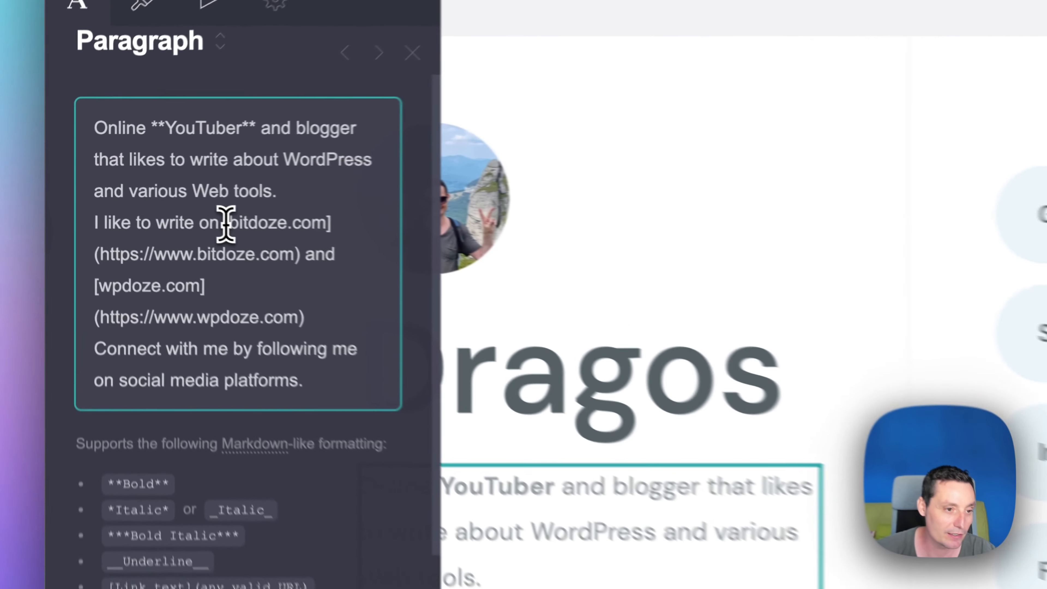
{"action": "left_click_drag", "start_coordinate": [147, 197], "coordinate": [204, 196]}
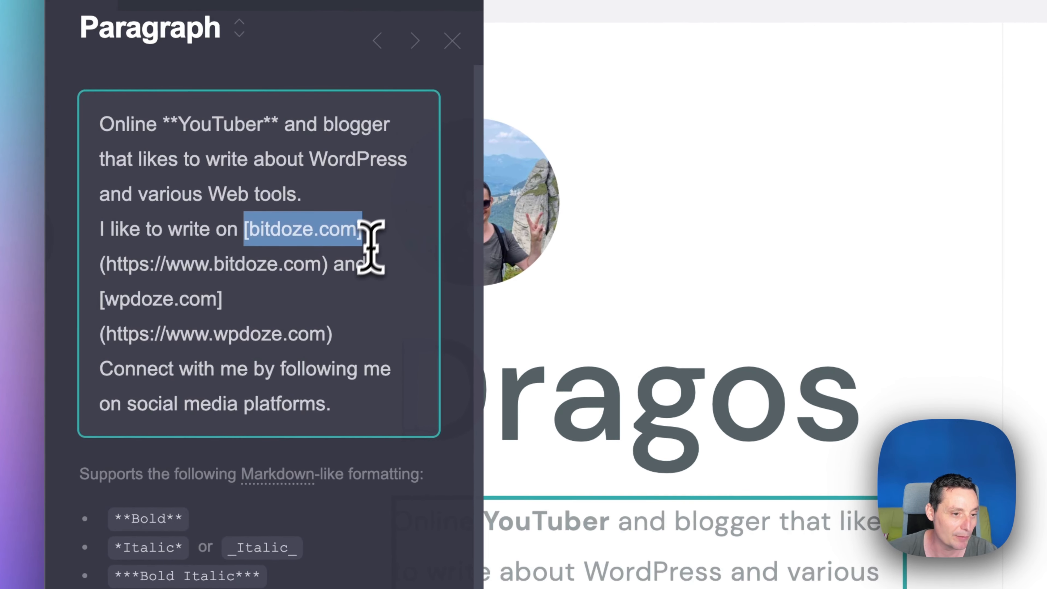
{"action": "left_click_drag", "start_coordinate": [327, 264], "coordinate": [100, 264]}
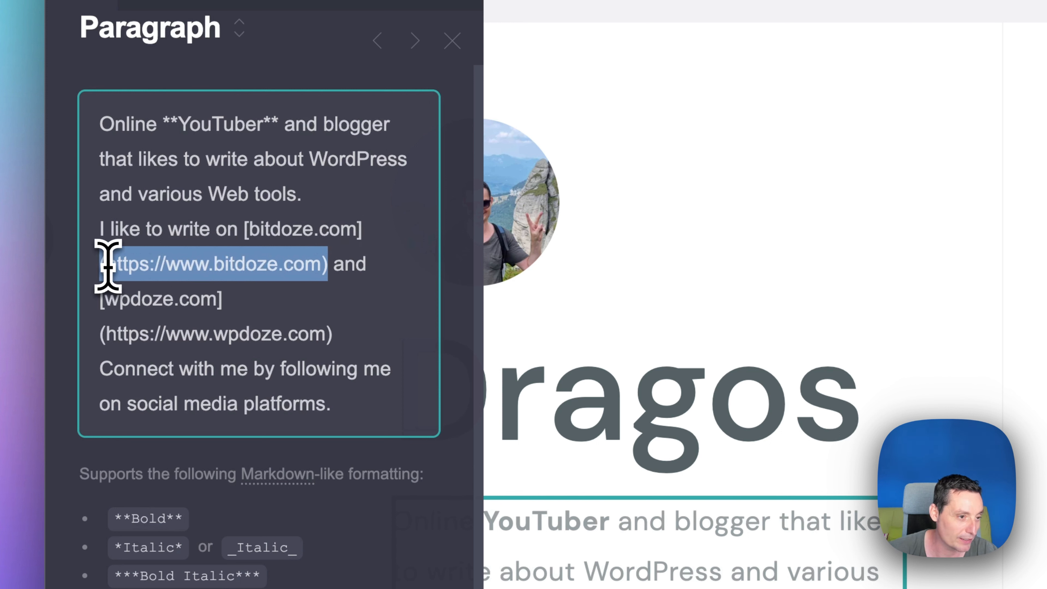
{"action": "left_click", "coordinate": [118, 264]}
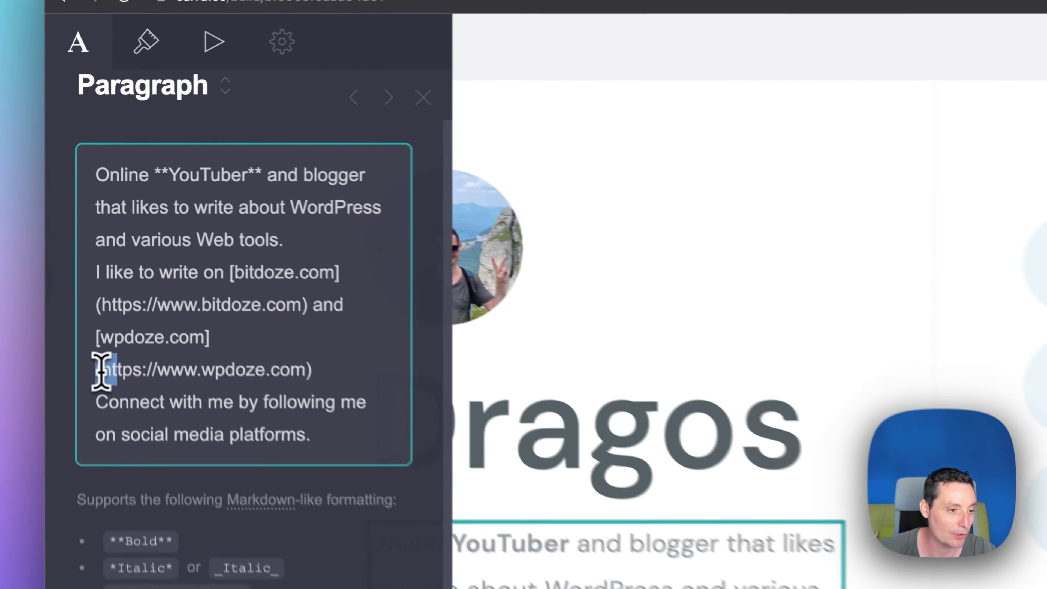
{"action": "left_click_drag", "start_coordinate": [73, 248], "coordinate": [198, 249]}
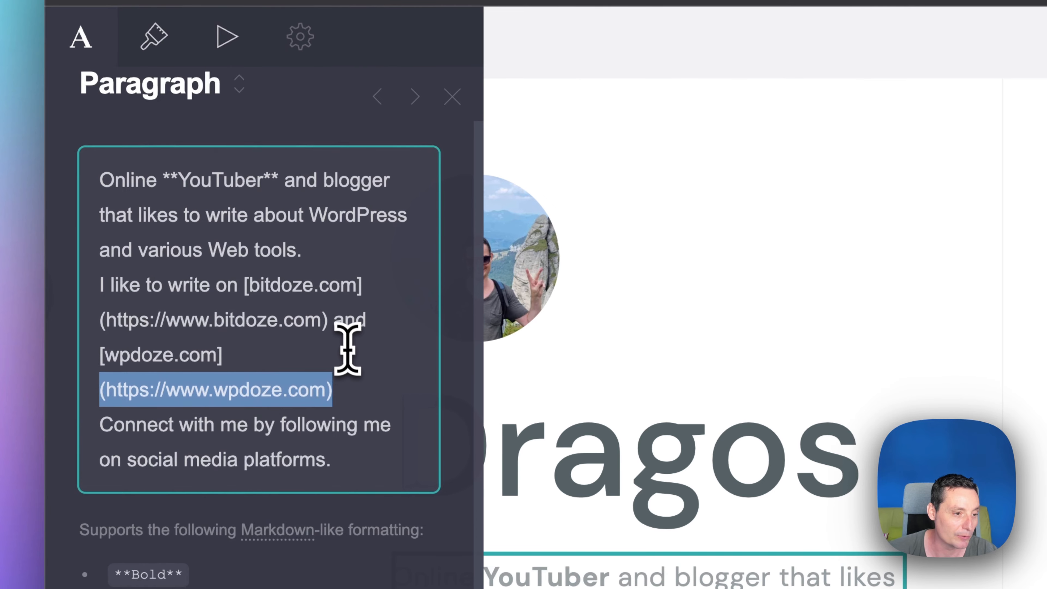
{"action": "scroll", "coordinate": [347, 348], "scroll_direction": "down", "scroll_amount": 4}
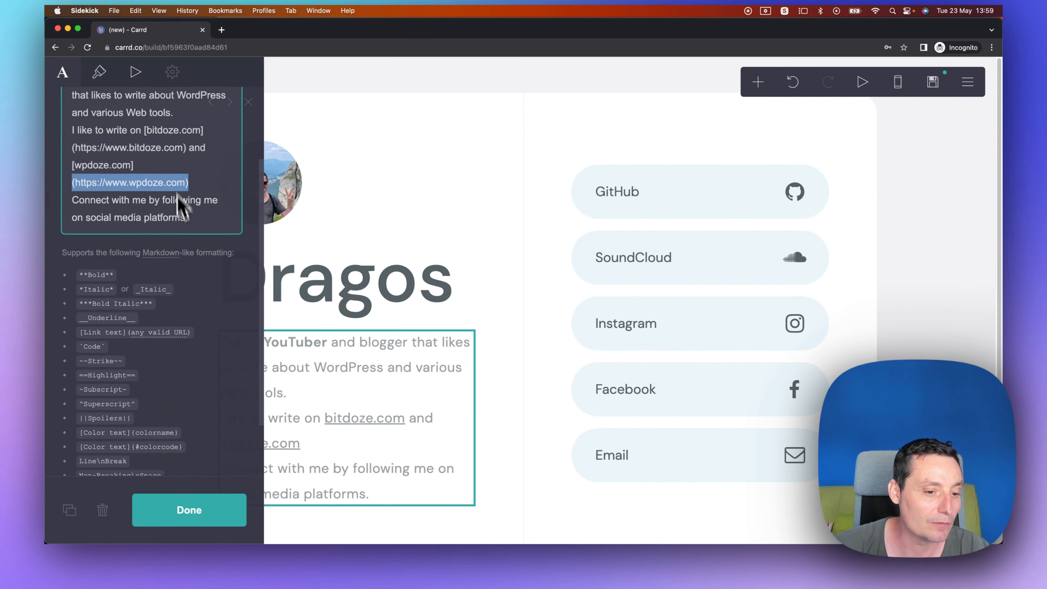
{"action": "left_click", "coordinate": [191, 512]}
Open the social buttons list and delete the SoundCloud button.
{"action": "scroll", "coordinate": [299, 250], "scroll_direction": "down", "scroll_amount": 2}
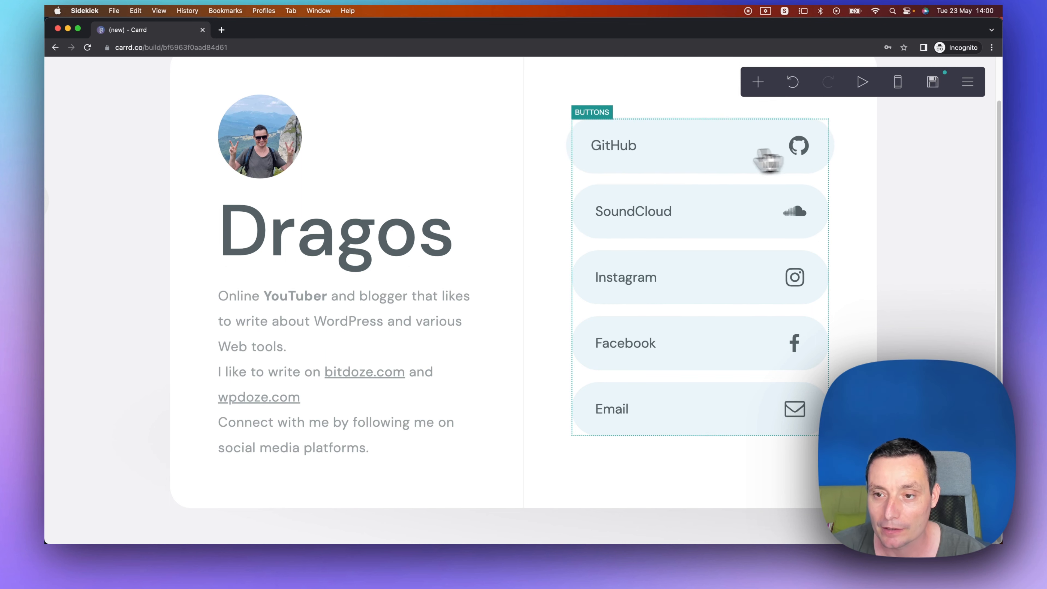
{"action": "left_click", "coordinate": [672, 153]}
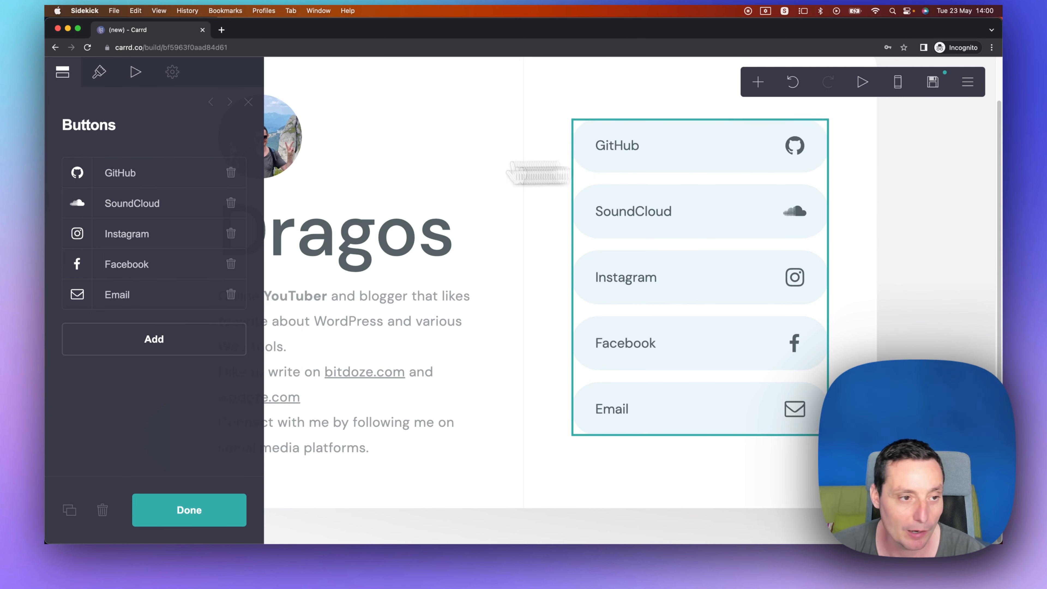
{"action": "left_click", "coordinate": [140, 191]}
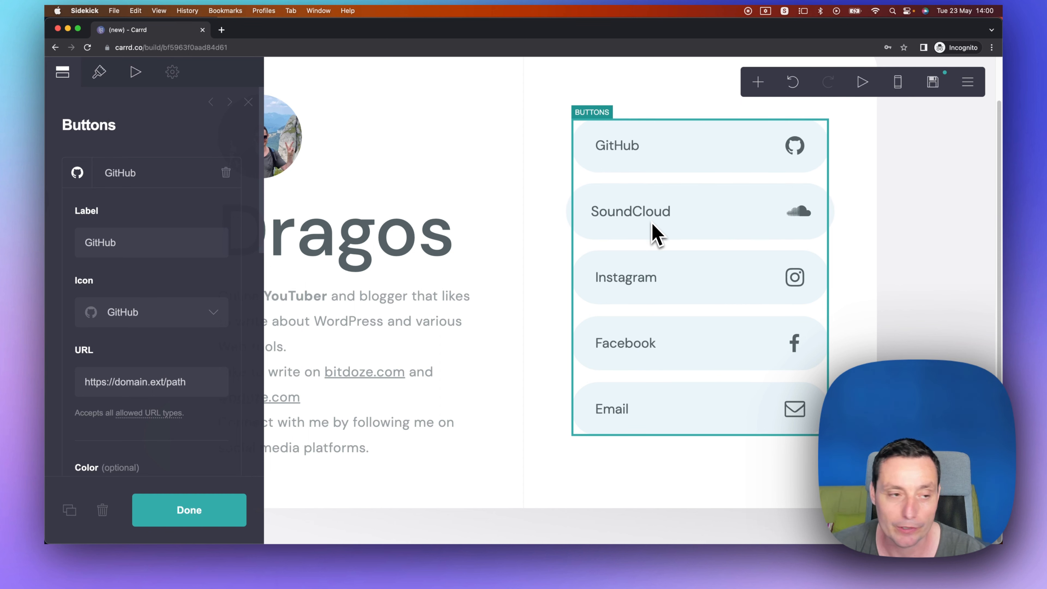
{"action": "scroll", "coordinate": [204, 210], "scroll_direction": "down", "scroll_amount": 5}
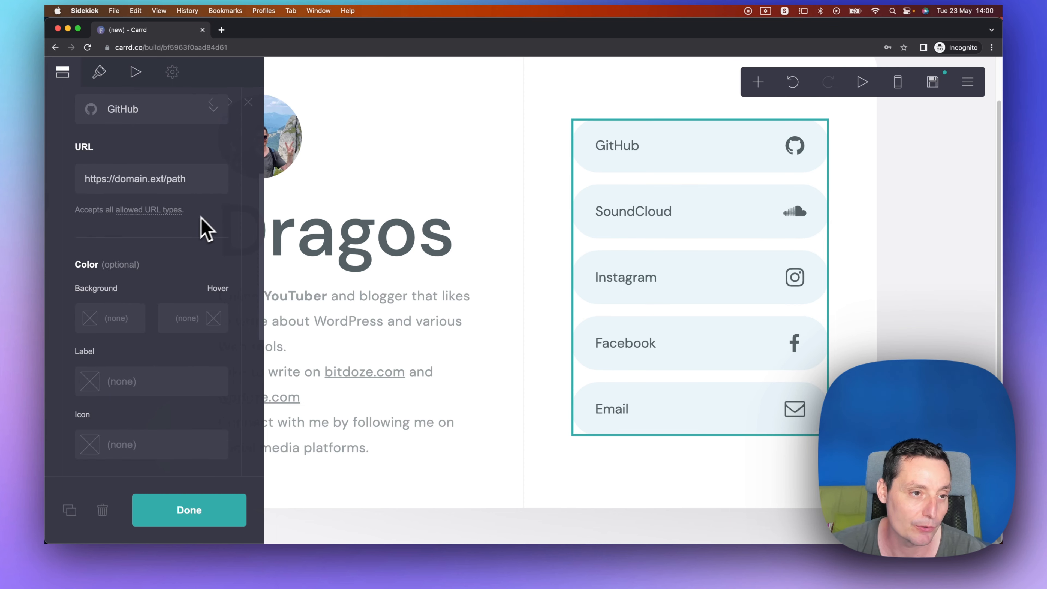
{"action": "scroll", "coordinate": [204, 229], "scroll_direction": "up", "scroll_amount": 5}
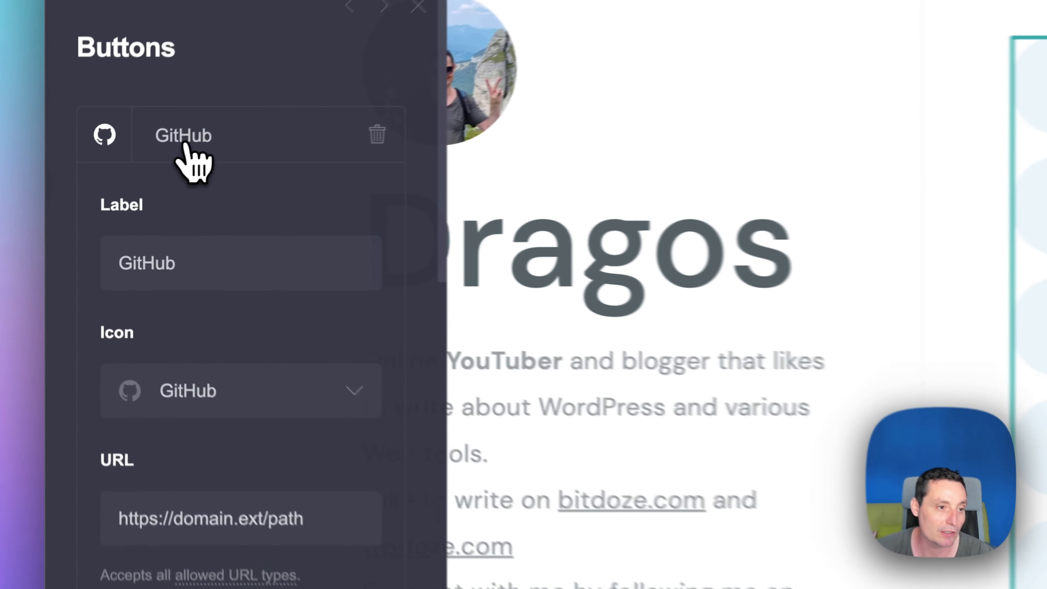
{"action": "left_click", "coordinate": [142, 182]}
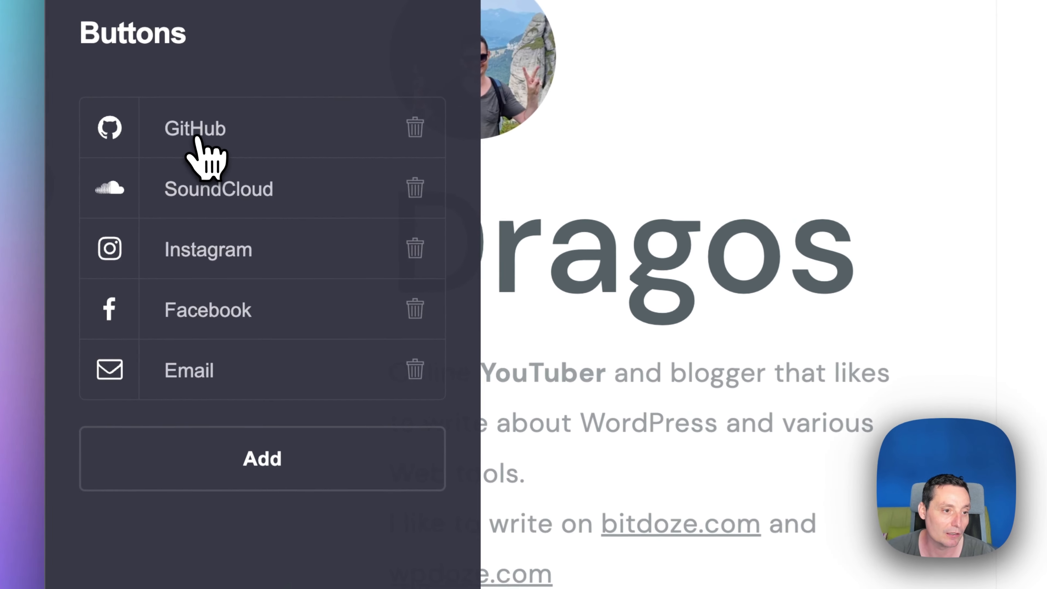
{"action": "left_click", "coordinate": [427, 194]}
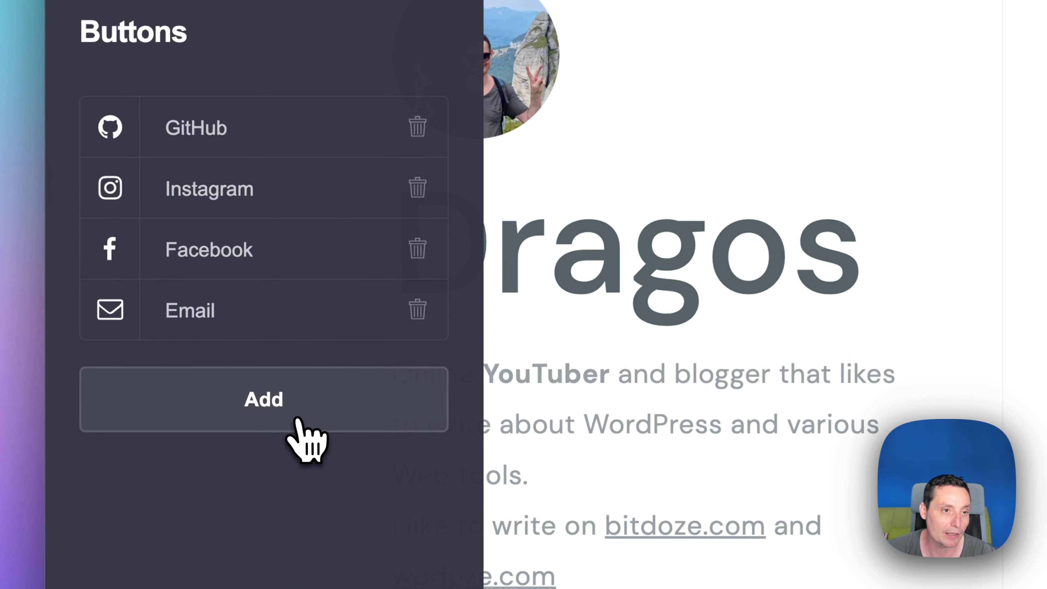
Add a new button to the list and set its label to YouTube.
{"action": "left_click", "coordinate": [269, 406]}
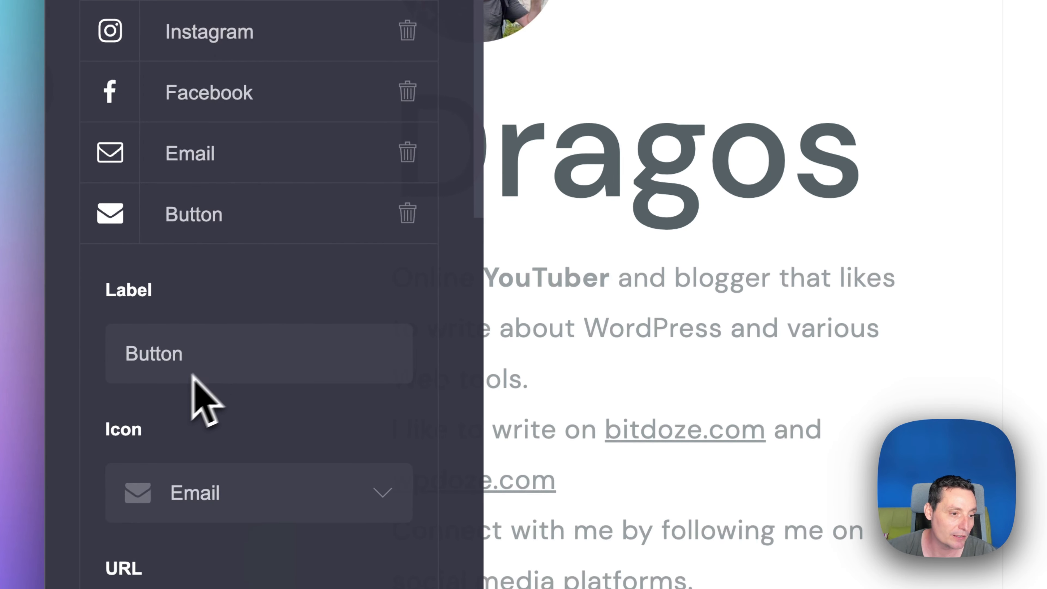
{"action": "left_click", "coordinate": [195, 328]}
{"action": "double_click", "coordinate": [193, 328]}
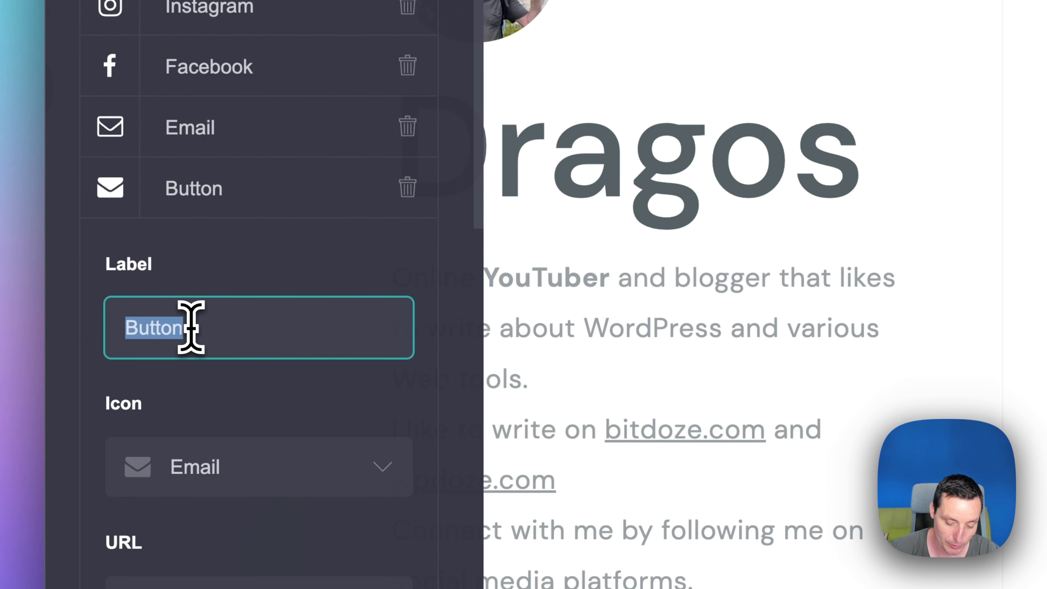
{"action": "type", "text": "YouTube"}
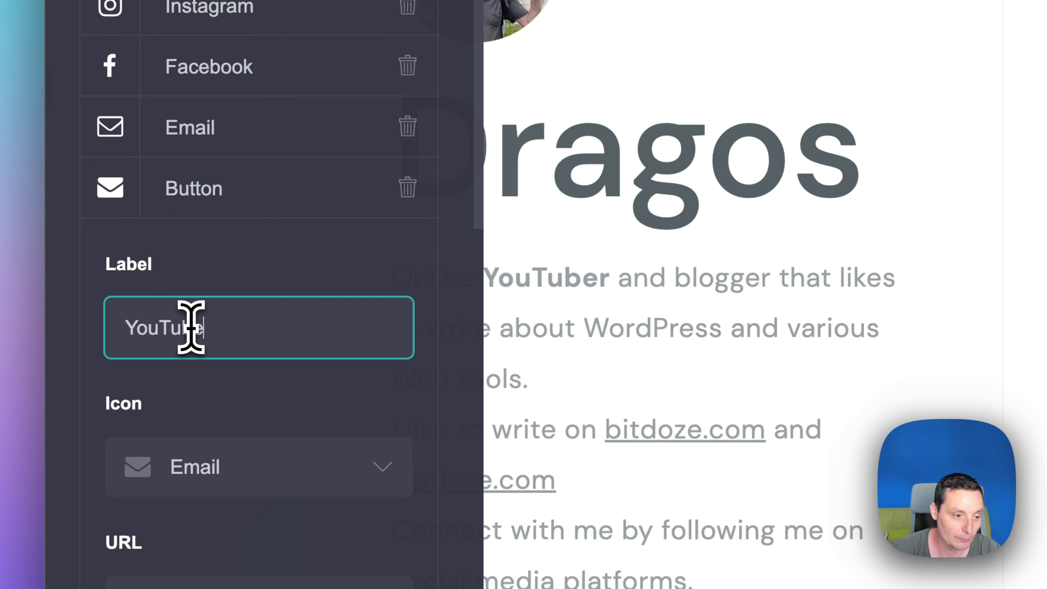
Set the new button's icon to YouTube.
{"action": "scroll", "coordinate": [192, 330], "scroll_direction": "down", "scroll_amount": 3}
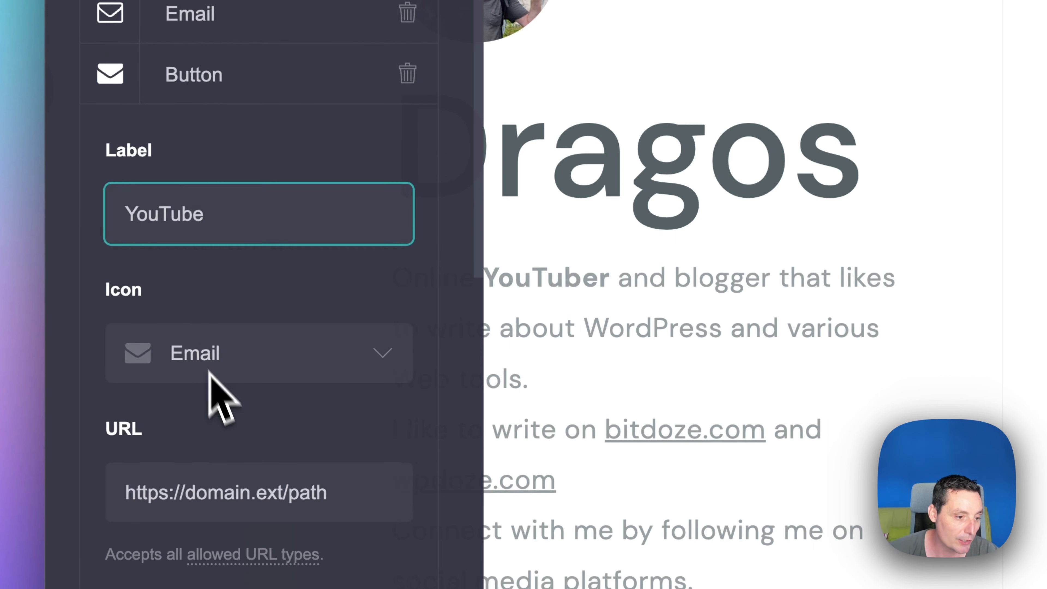
{"action": "left_click", "coordinate": [391, 364]}
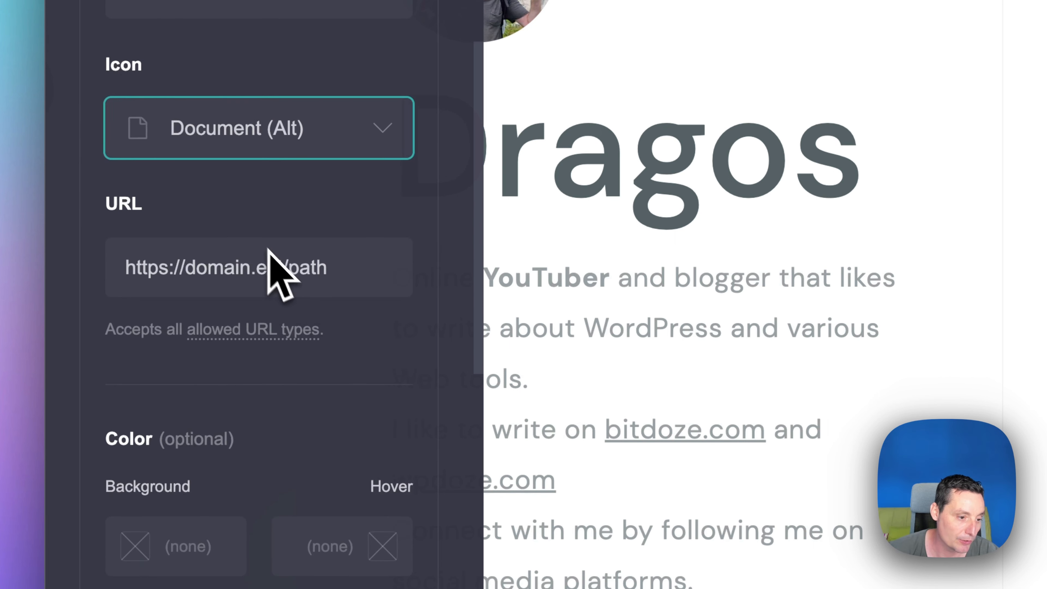
{"action": "scroll", "coordinate": [288, 305], "scroll_direction": "down", "scroll_amount": 2}
{"action": "scroll", "coordinate": [313, 342], "scroll_direction": "up", "scroll_amount": 1}
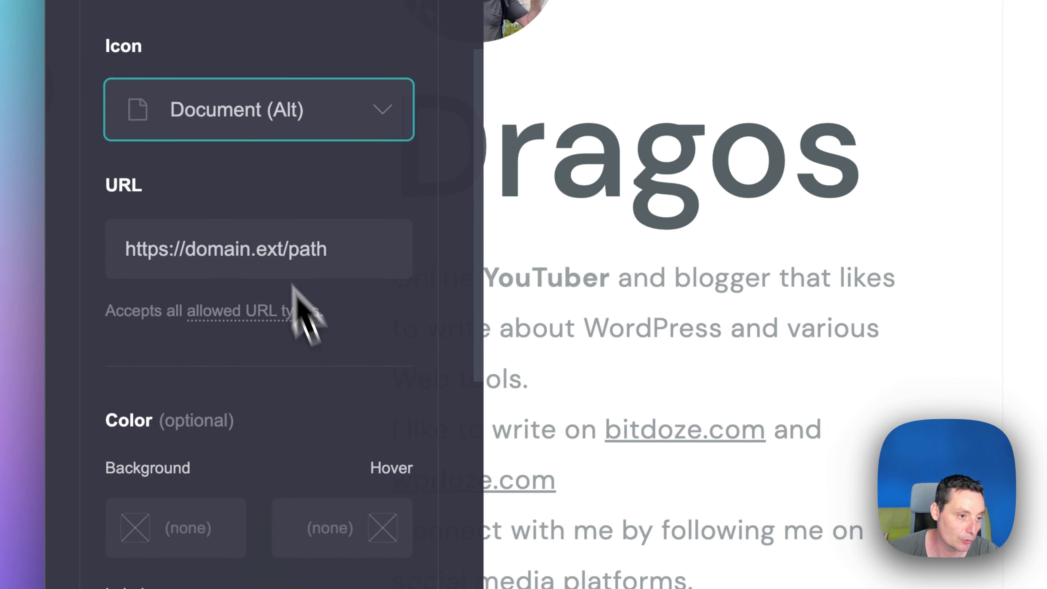
{"action": "left_click", "coordinate": [240, 124]}
{"action": "type", "text": "you"}
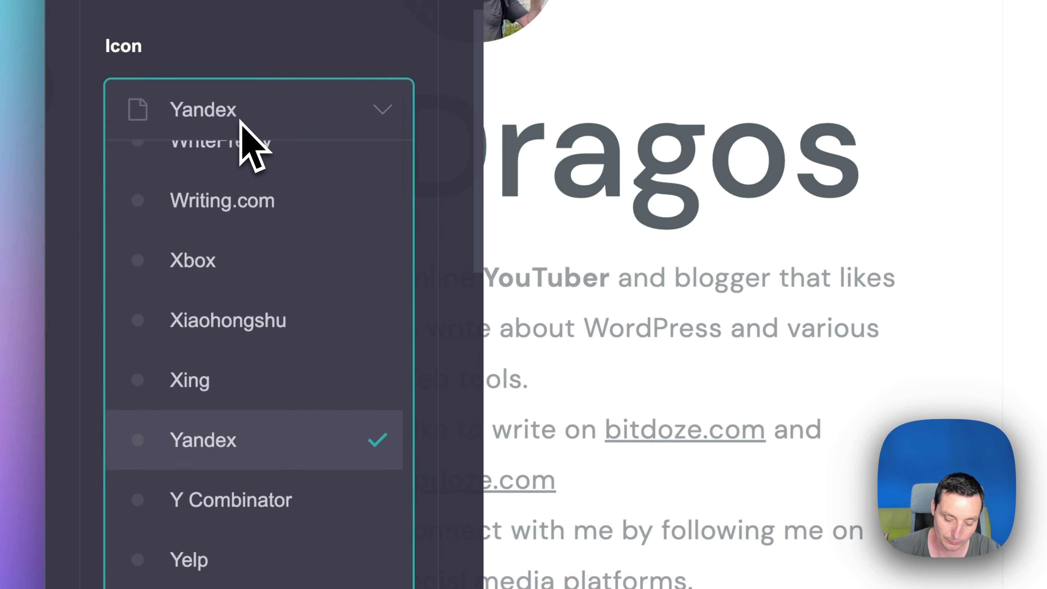
{"action": "left_click", "coordinate": [247, 440]}
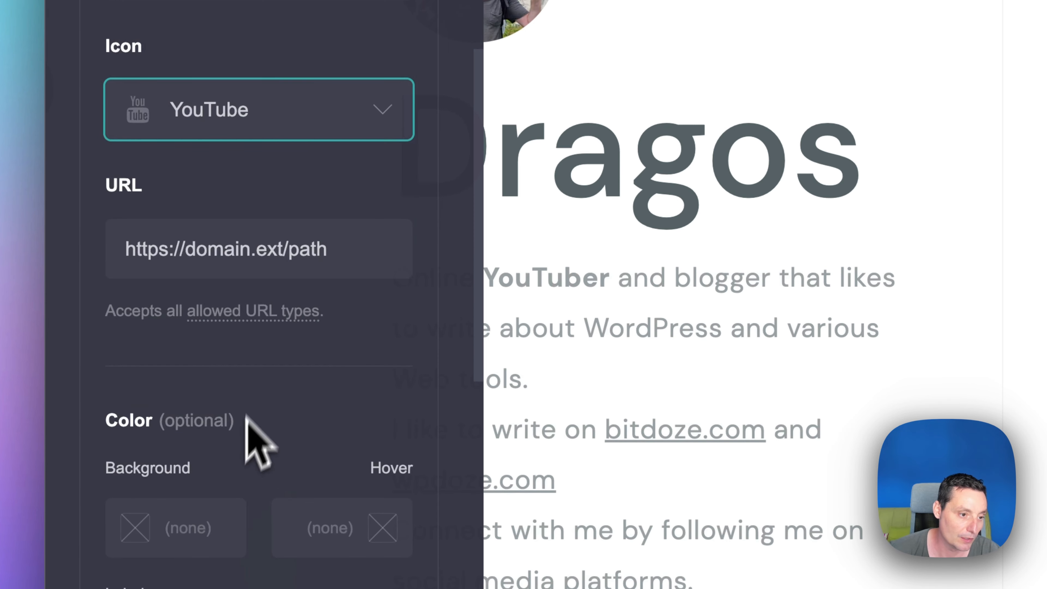
{"action": "left_click", "coordinate": [250, 235]}
{"action": "triple_click", "coordinate": [250, 241]}
{"action": "type", "text": "https://www.youtube/@webdo"}
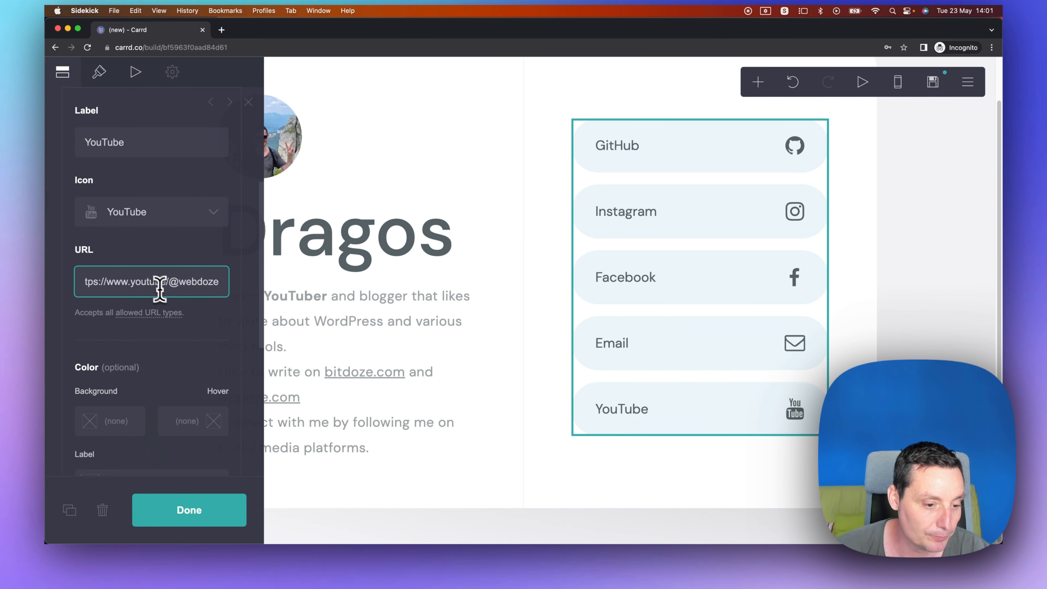
Set the YouTube button's icon colour to #F51414 and close the panel.
{"action": "scroll", "coordinate": [173, 313], "scroll_direction": "down", "scroll_amount": 5}
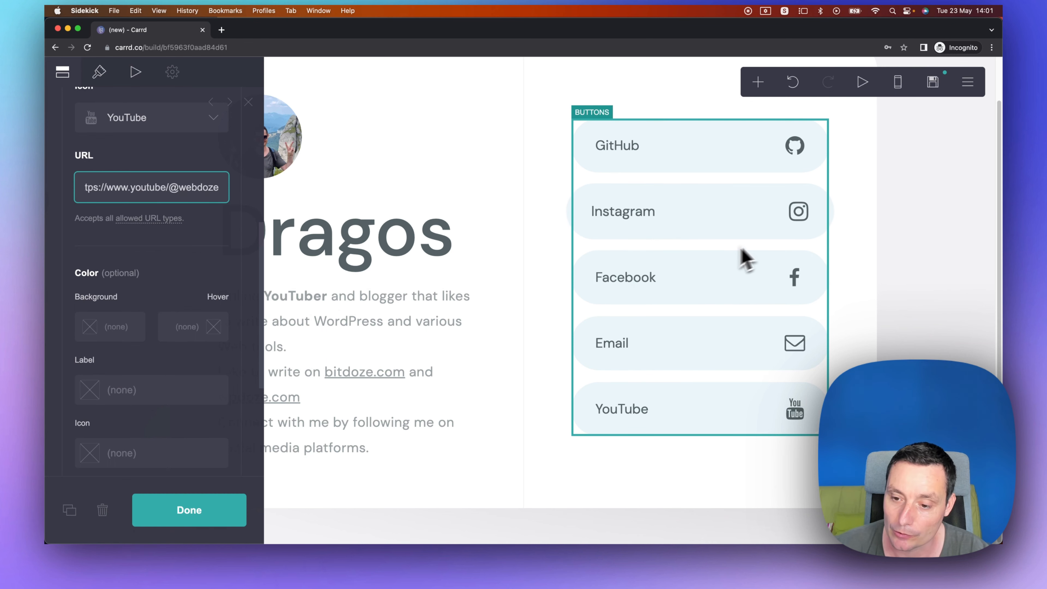
{"action": "scroll", "coordinate": [103, 334], "scroll_direction": "down", "scroll_amount": 1}
{"action": "scroll", "coordinate": [127, 344], "scroll_direction": "down", "scroll_amount": 3}
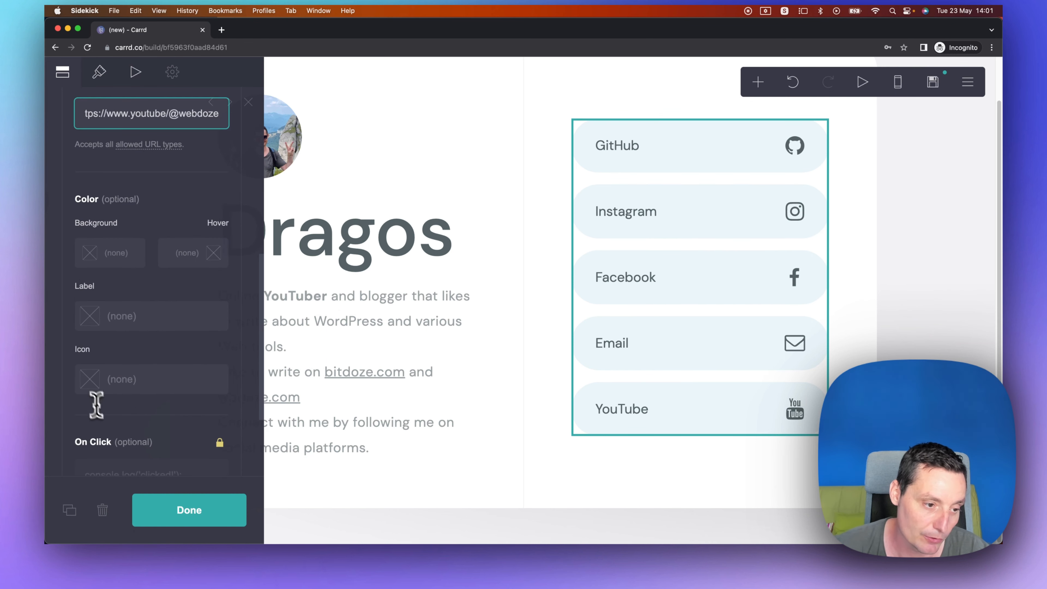
{"action": "left_click", "coordinate": [90, 379]}
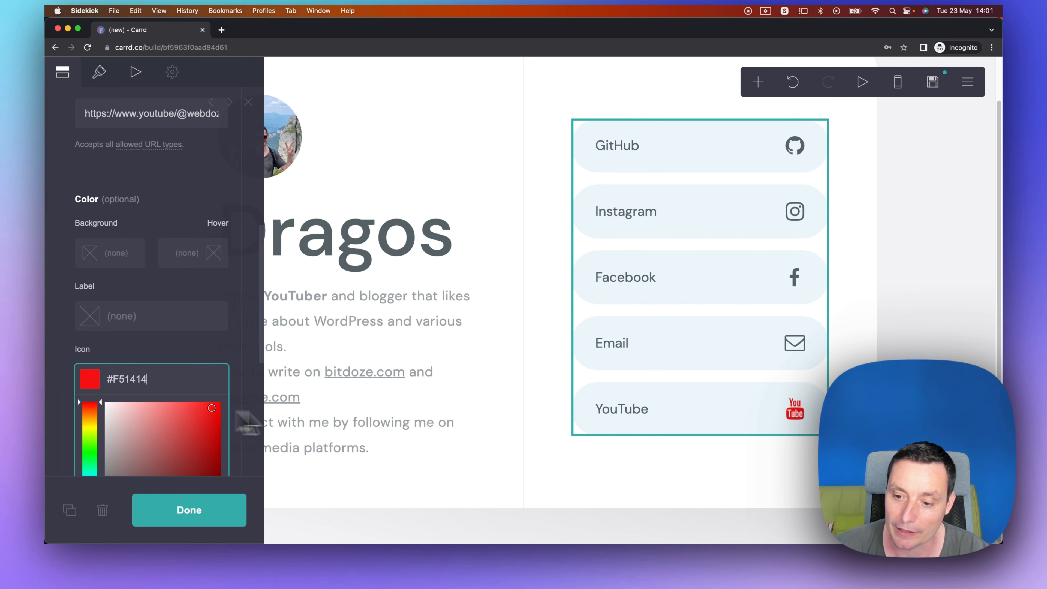
{"action": "left_click", "coordinate": [196, 516]}
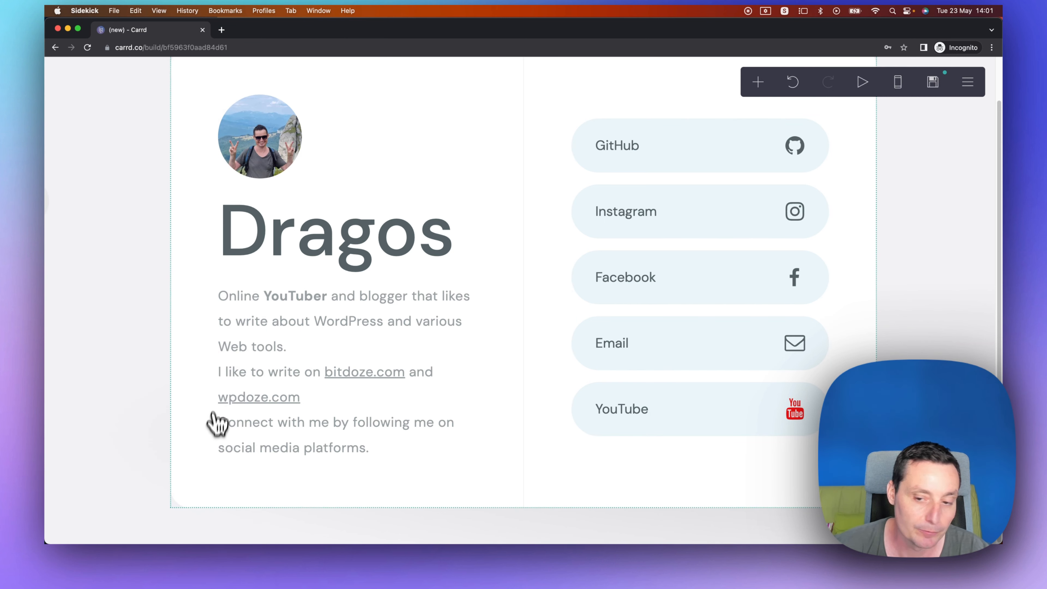
Reorder the buttons so YouTube sits above Email.
{"action": "left_click", "coordinate": [685, 409]}
{"action": "scroll", "coordinate": [163, 239], "scroll_direction": "up", "scroll_amount": 4}
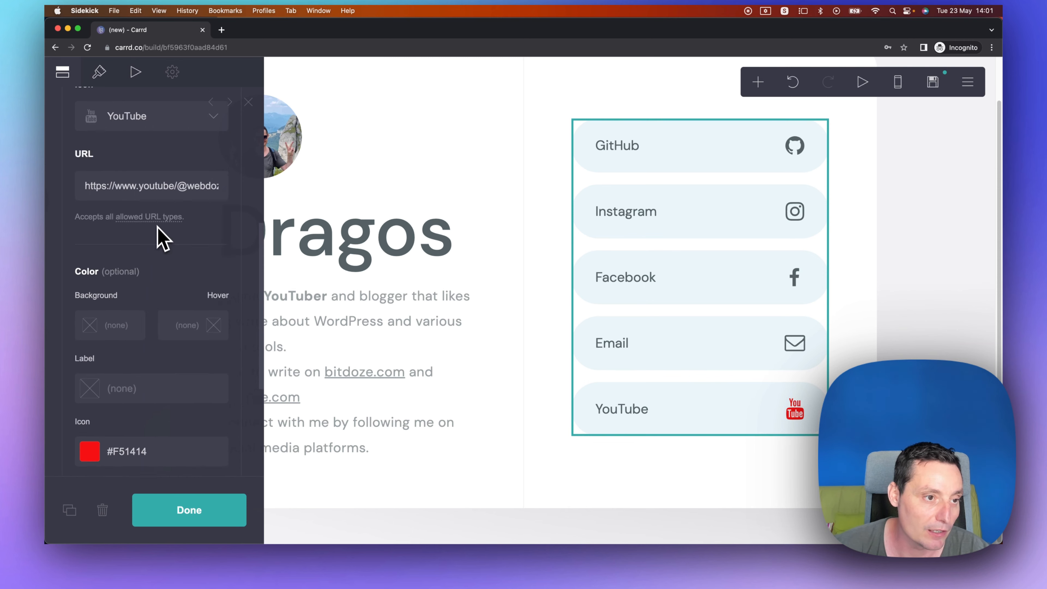
{"action": "scroll", "coordinate": [163, 243], "scroll_direction": "up", "scroll_amount": 4}
{"action": "scroll", "coordinate": [151, 297], "scroll_direction": "up", "scroll_amount": 2}
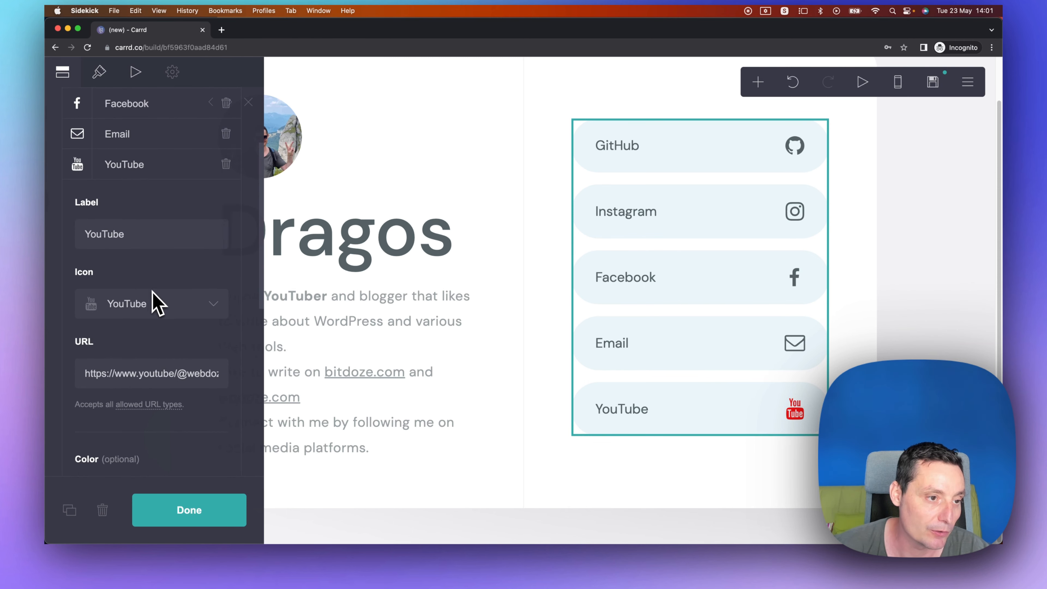
{"action": "left_click_drag", "start_coordinate": [142, 202], "coordinate": [142, 142]}
{"action": "scroll", "coordinate": [157, 204], "scroll_direction": "up", "scroll_amount": 2}
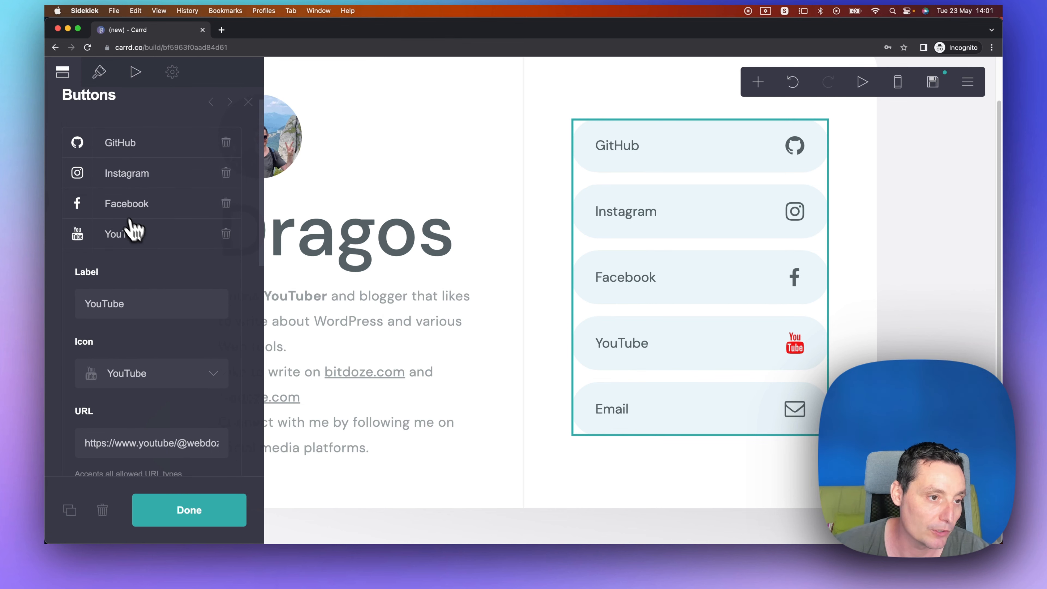
Open the Facebook button's settings, then load bitdoze.com in a new tab and copy its Facebook link address.
{"action": "left_click", "coordinate": [143, 207]}
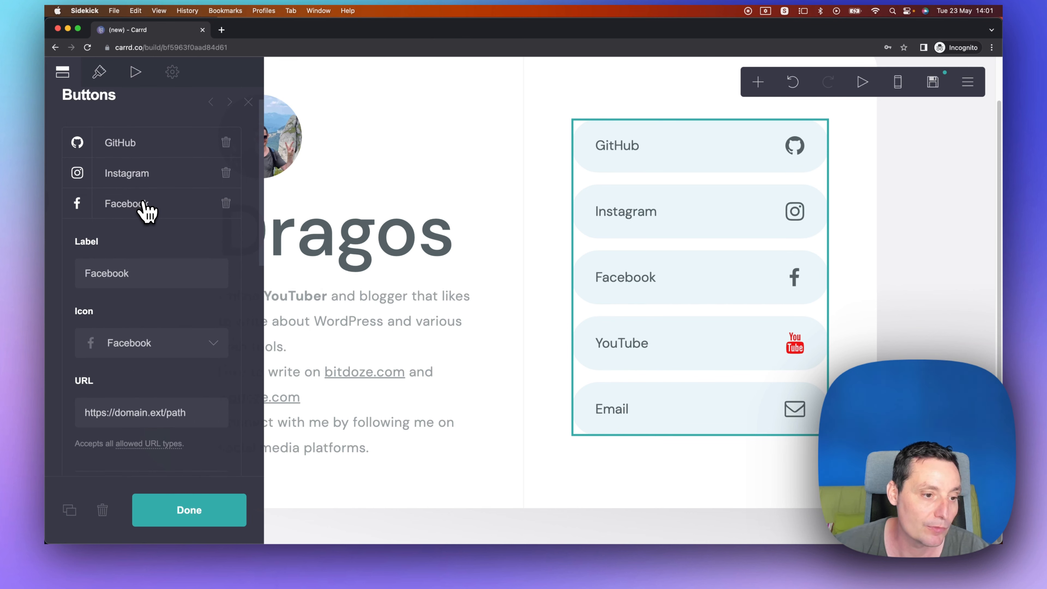
{"action": "scroll", "coordinate": [156, 358], "scroll_direction": "down", "scroll_amount": 2}
{"action": "triple_click", "coordinate": [145, 355]}
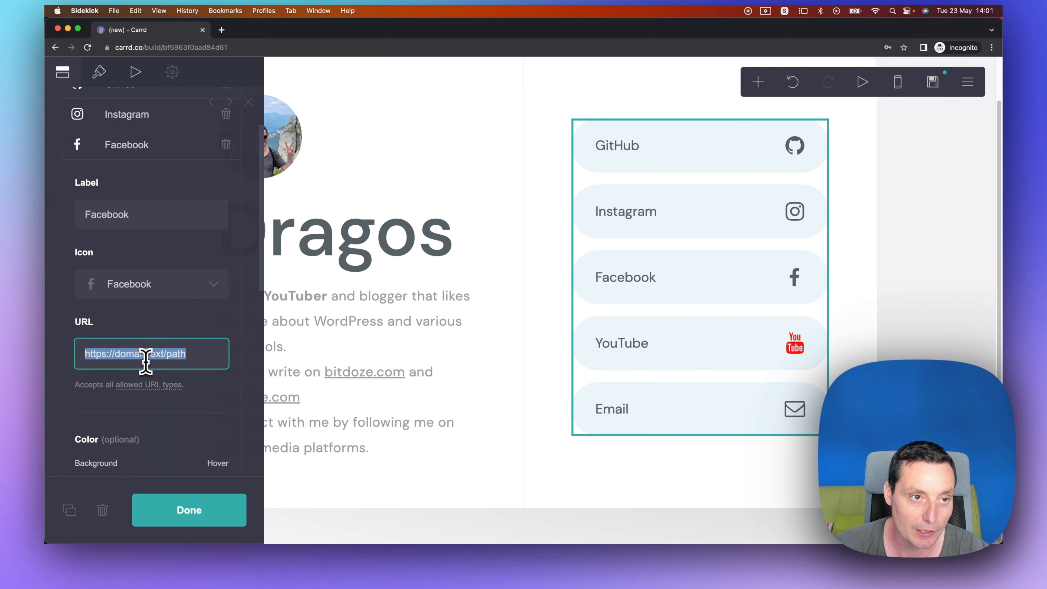
{"action": "left_click", "coordinate": [222, 29]}
{"action": "type", "text": "bitdoze"}
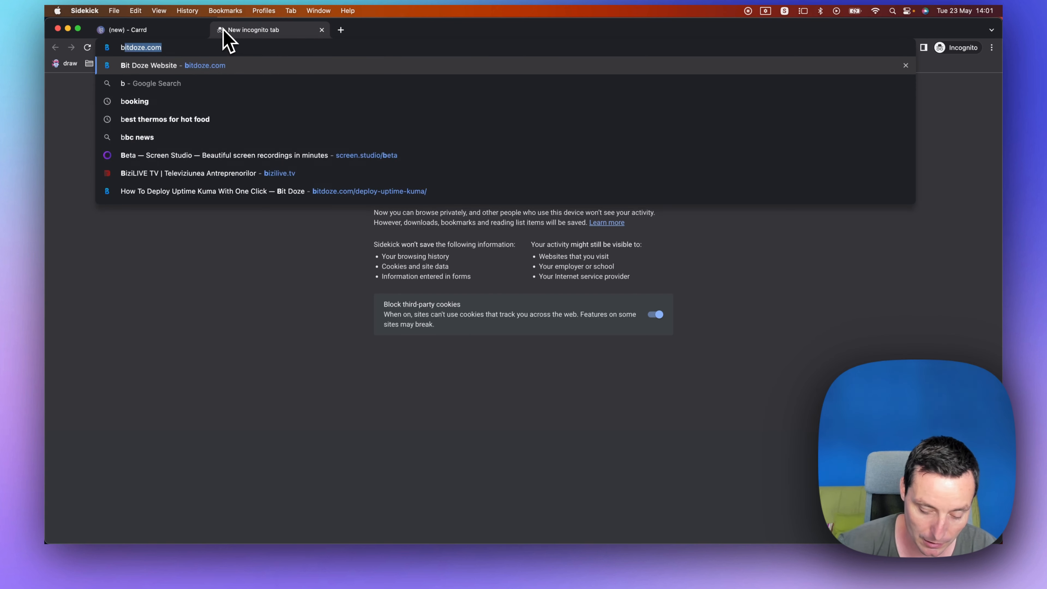
{"action": "type", "text": ".com"}
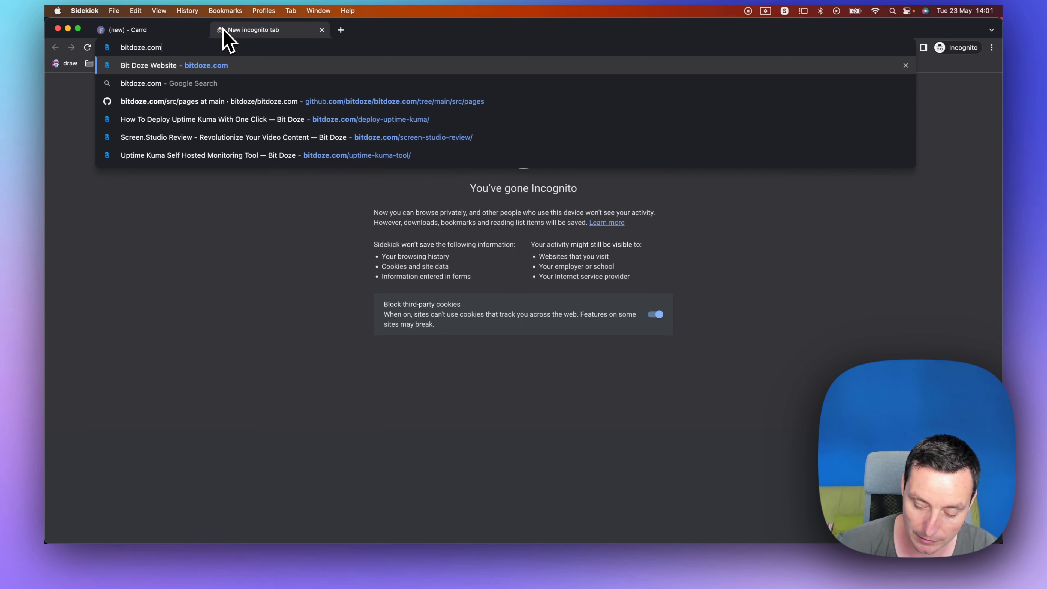
{"action": "key", "text": "Return"}
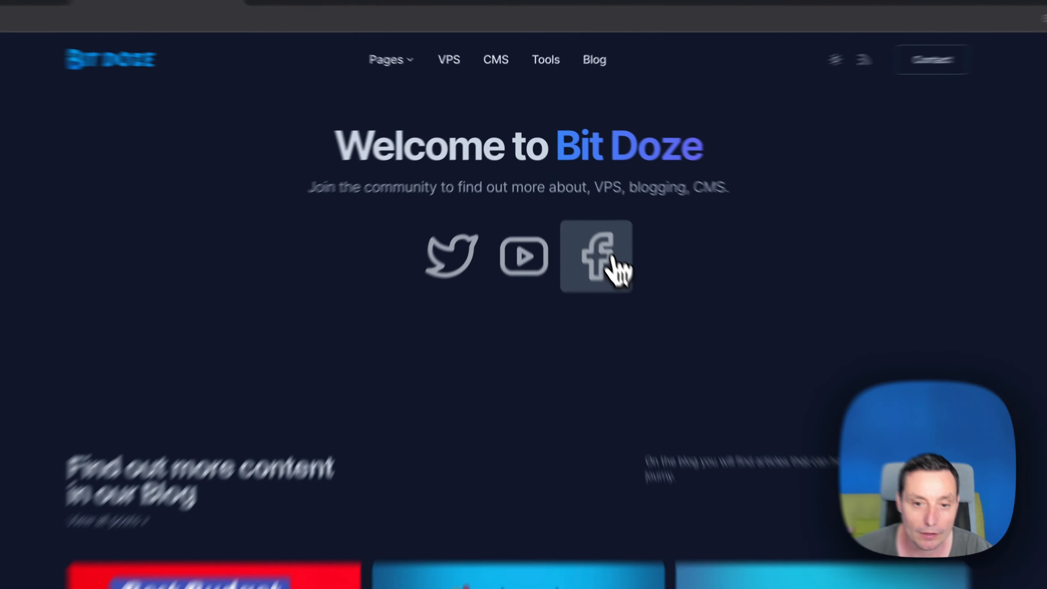
{"action": "right_click", "coordinate": [583, 210]}
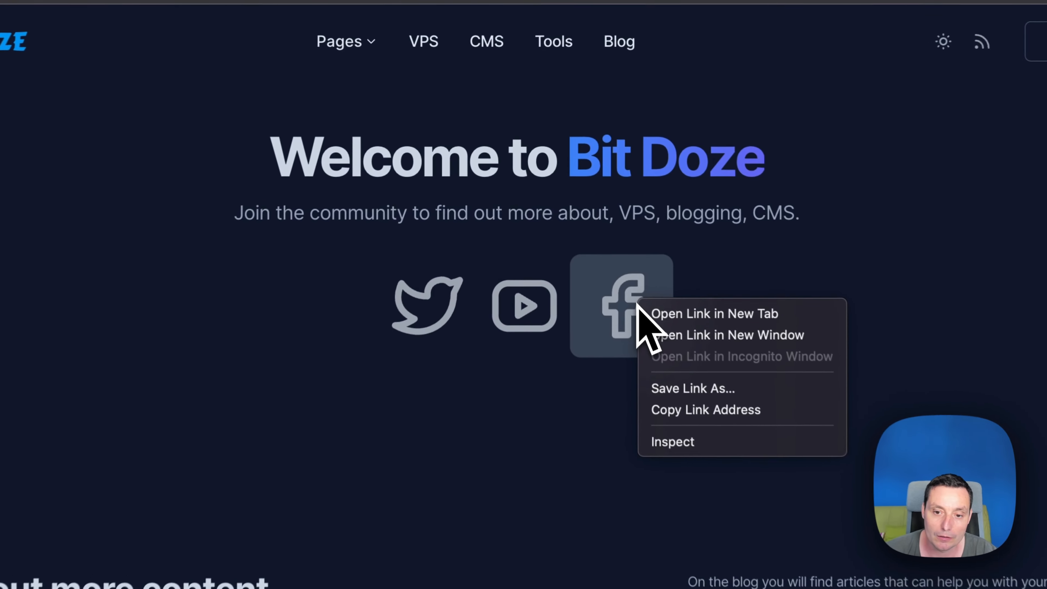
{"action": "left_click", "coordinate": [743, 417]}
Paste the copied Facebook address into the Facebook button's URL.
{"action": "left_click", "coordinate": [233, 47]}
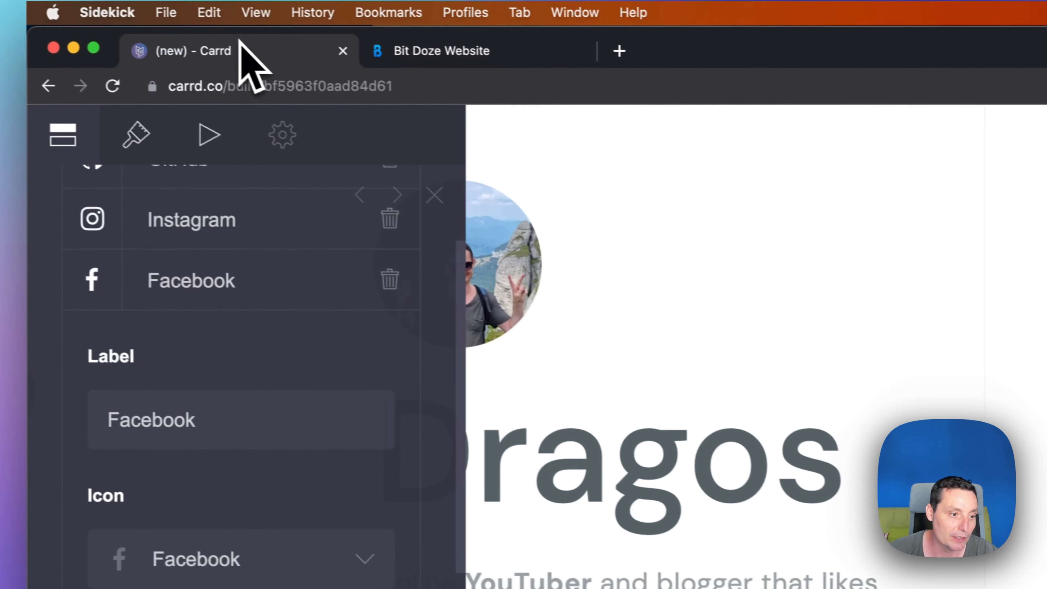
{"action": "triple_click", "coordinate": [218, 495]}
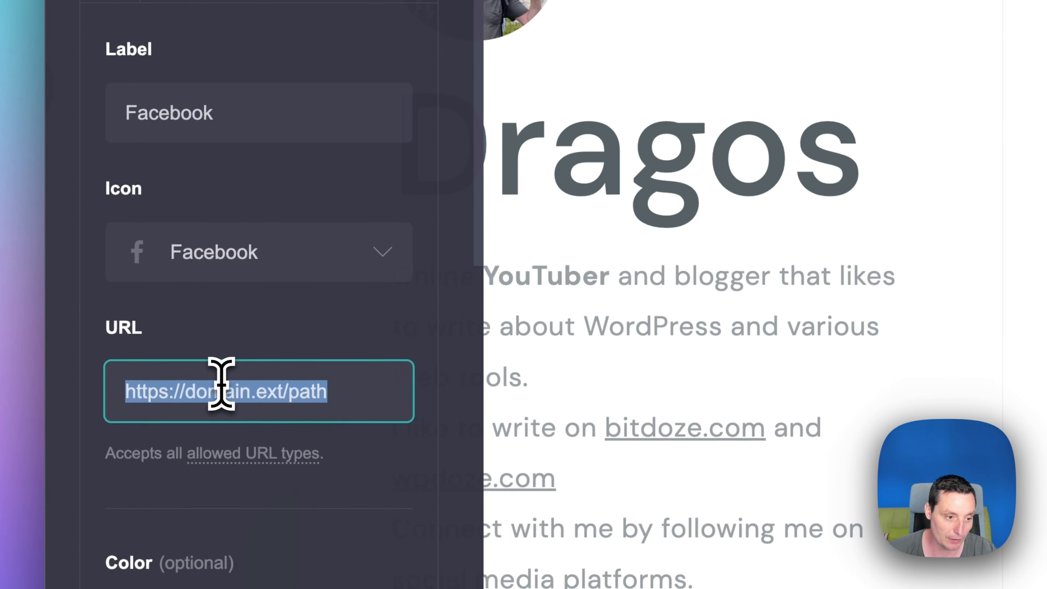
{"action": "key", "text": "super+v"}
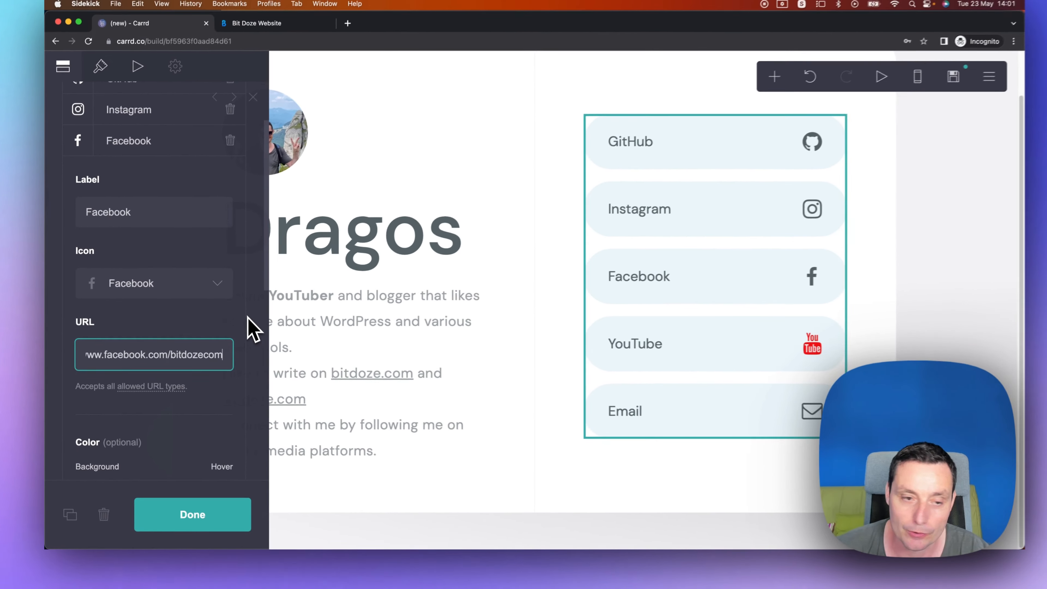
Set the Facebook button's icon colour to #303BA1.
{"action": "scroll", "coordinate": [243, 328], "scroll_direction": "down", "scroll_amount": 5}
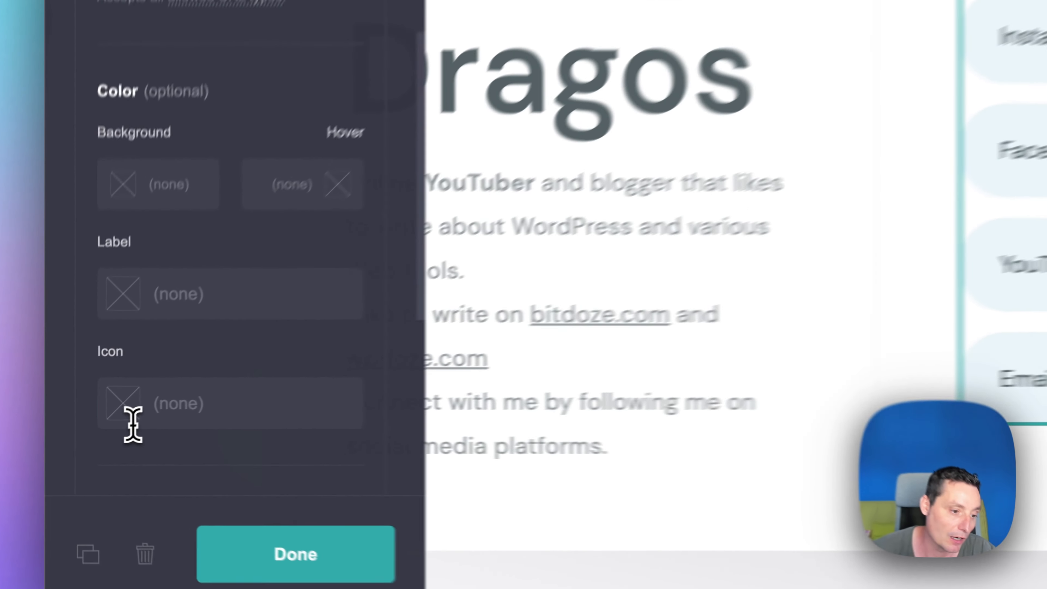
{"action": "left_click", "coordinate": [99, 431]}
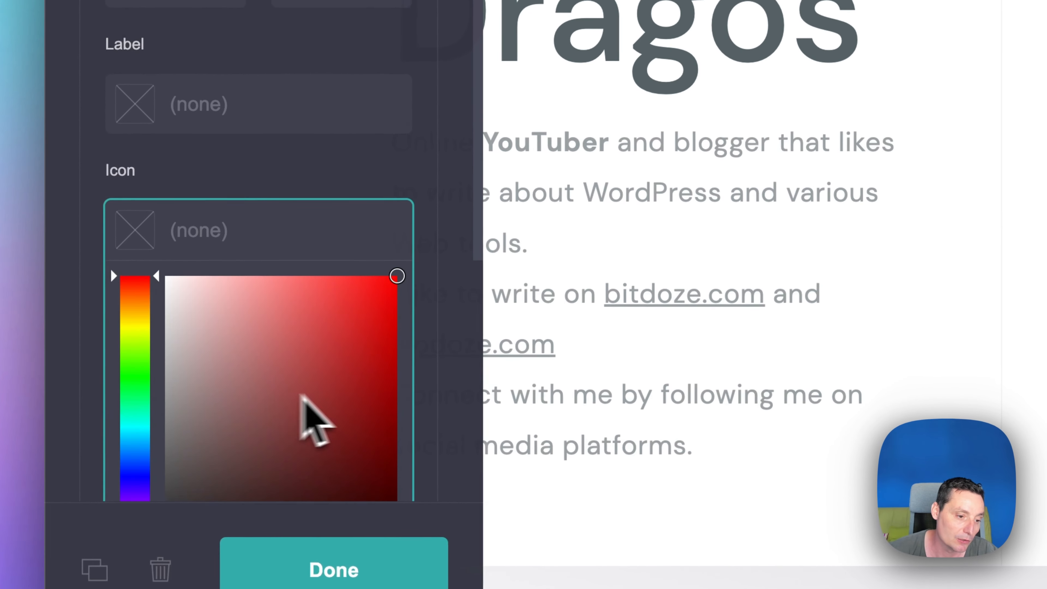
{"action": "left_click", "coordinate": [136, 313]}
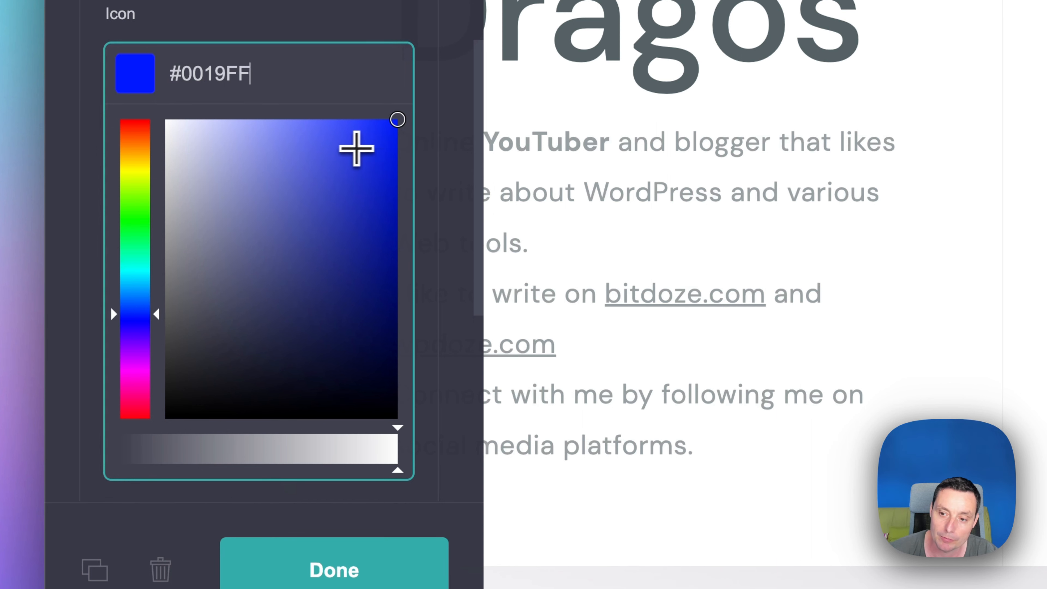
{"action": "left_click_drag", "start_coordinate": [345, 169], "coordinate": [328, 231]}
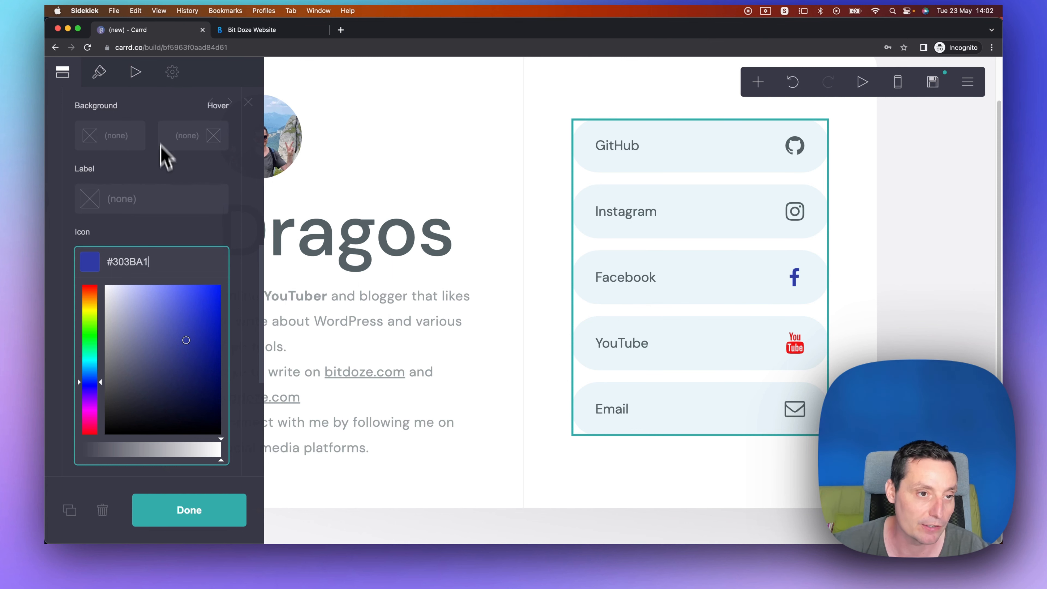
{"action": "scroll", "coordinate": [217, 187], "scroll_direction": "up", "scroll_amount": 7}
{"action": "scroll", "coordinate": [247, 206], "scroll_direction": "up", "scroll_amount": 3}
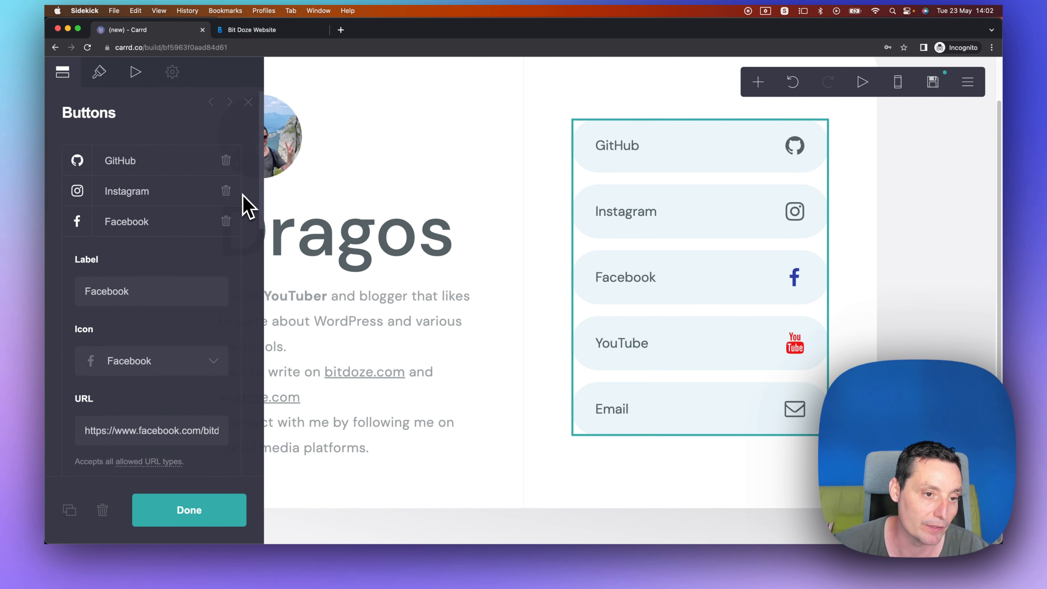
Add a new button and label it Twitter.
{"action": "scroll", "coordinate": [226, 182], "scroll_direction": "down", "scroll_amount": 10}
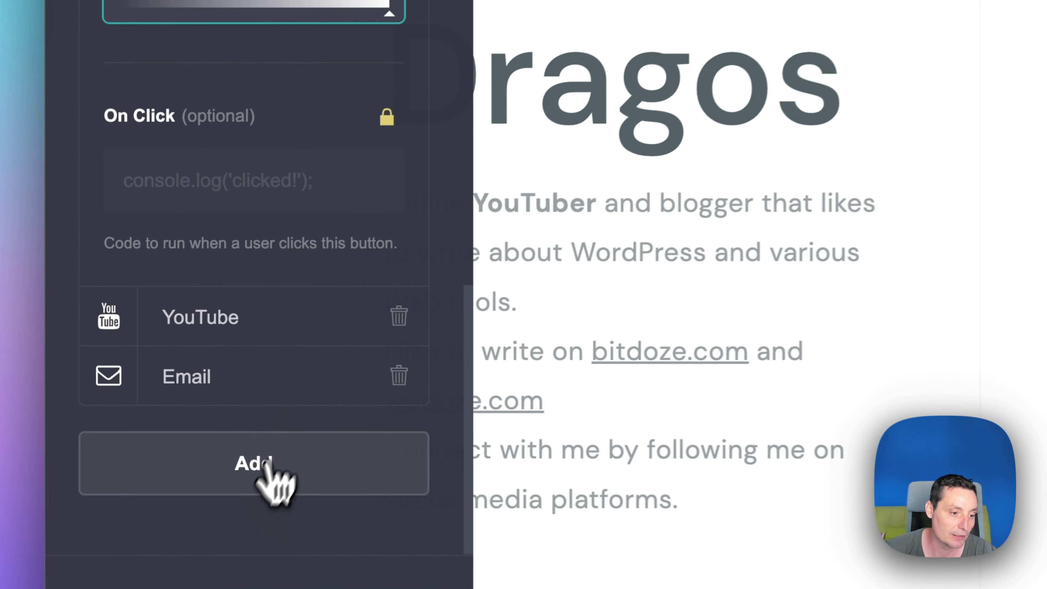
{"action": "left_click", "coordinate": [216, 516]}
{"action": "scroll", "coordinate": [243, 305], "scroll_direction": "up", "scroll_amount": 8}
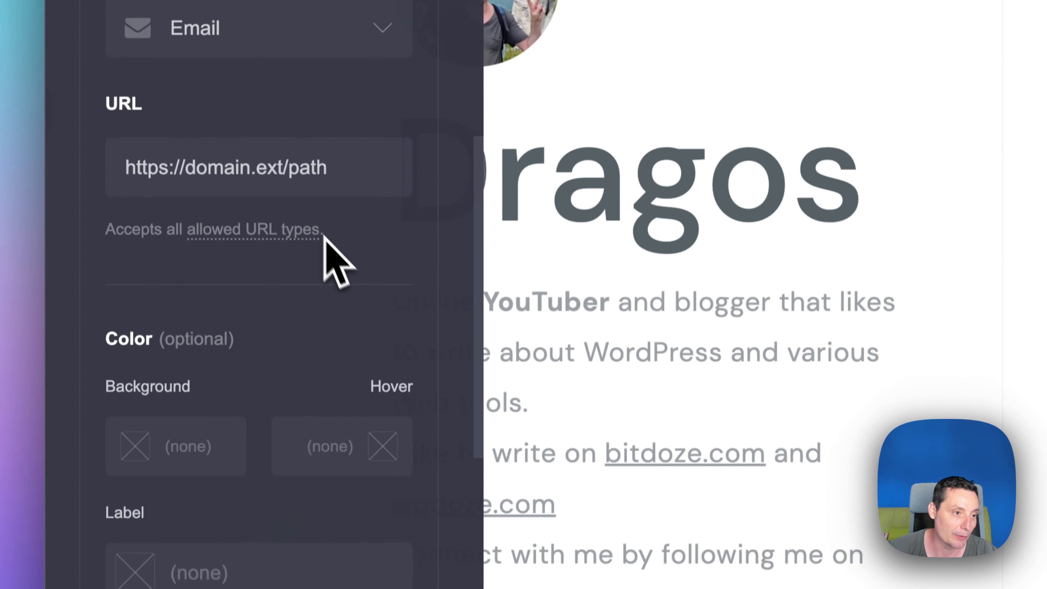
{"action": "scroll", "coordinate": [325, 247], "scroll_direction": "up", "scroll_amount": 2}
{"action": "scroll", "coordinate": [332, 264], "scroll_direction": "up", "scroll_amount": 3}
{"action": "double_click", "coordinate": [203, 87]}
{"action": "type", "text": "Twitter"}
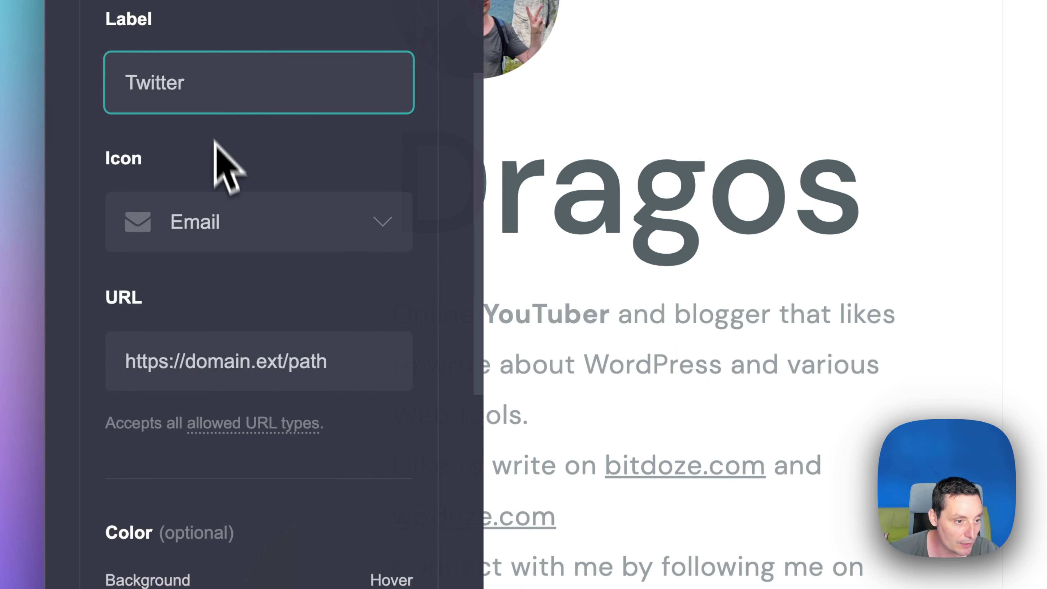
Set the new button's icon to Twitter.
{"action": "left_click", "coordinate": [220, 222]}
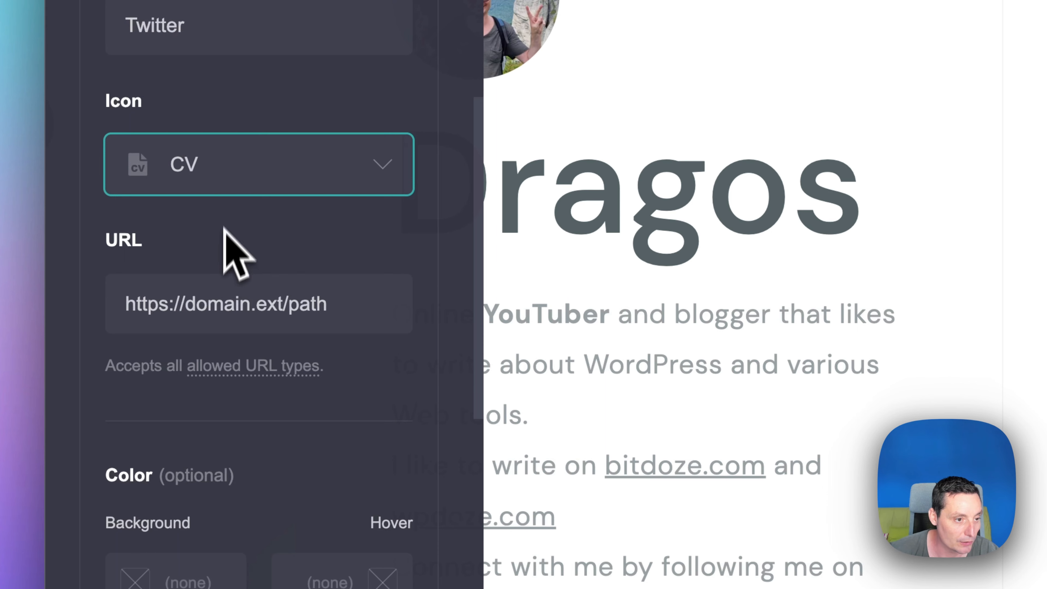
{"action": "left_click", "coordinate": [273, 207]}
{"action": "type", "text": "tw"}
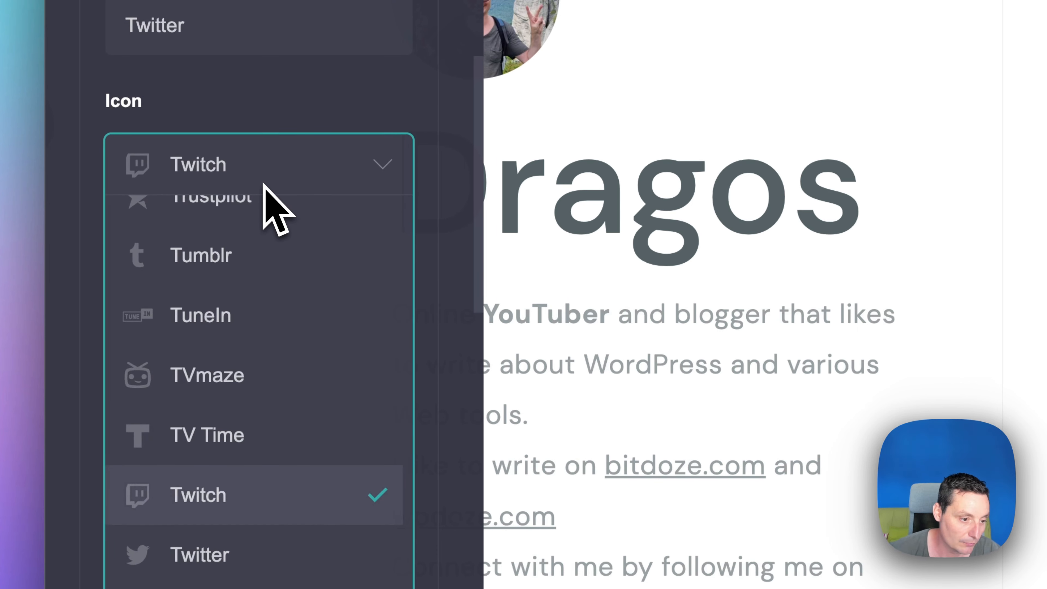
{"action": "left_click", "coordinate": [250, 550]}
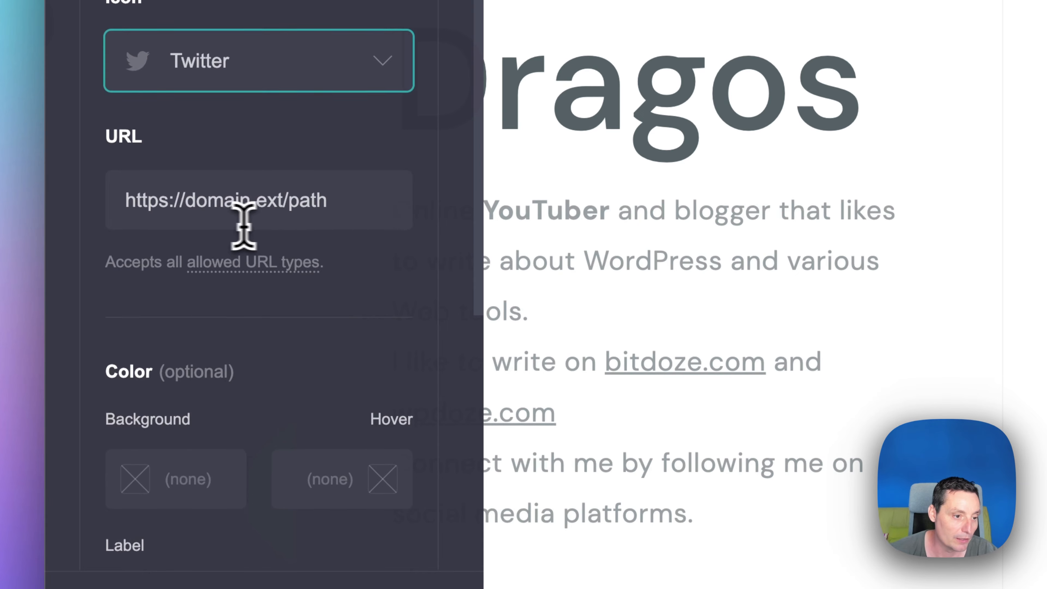
{"action": "left_click", "coordinate": [244, 226]}
{"action": "left_click", "coordinate": [482, 32]}
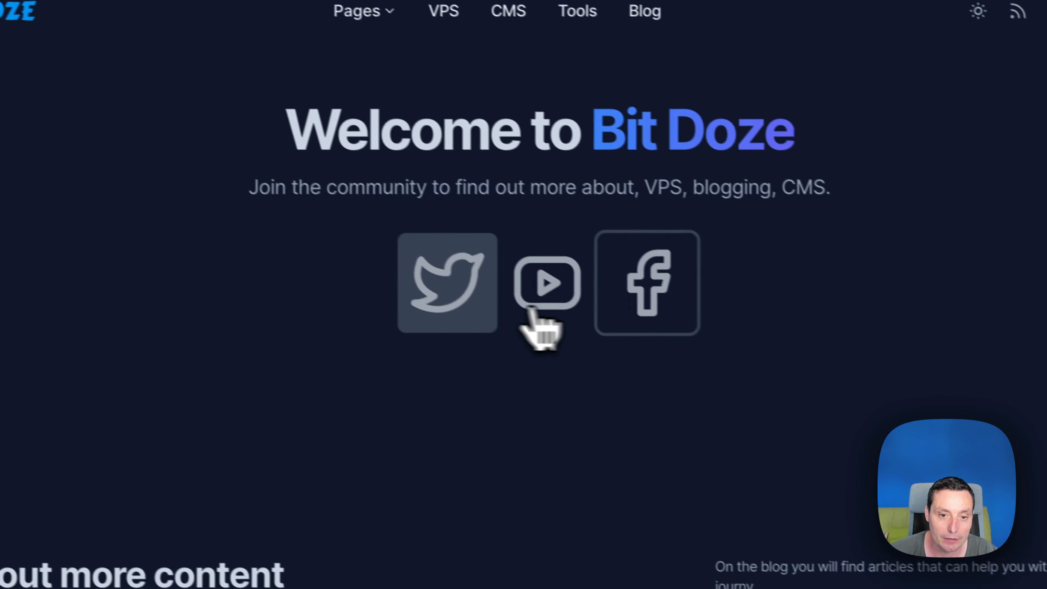
{"action": "right_click", "coordinate": [440, 286]}
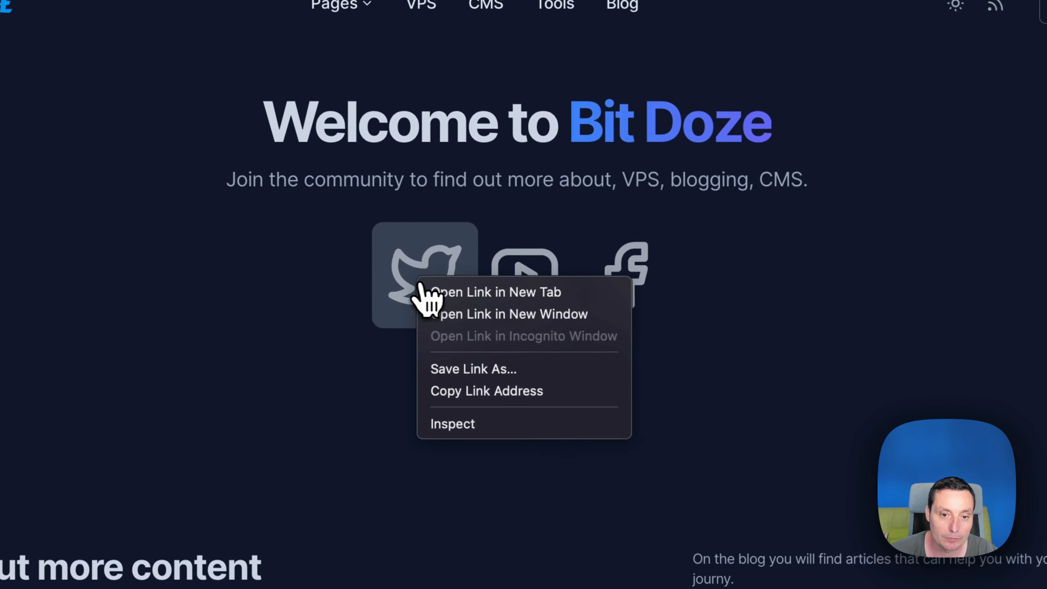
{"action": "left_click", "coordinate": [491, 385]}
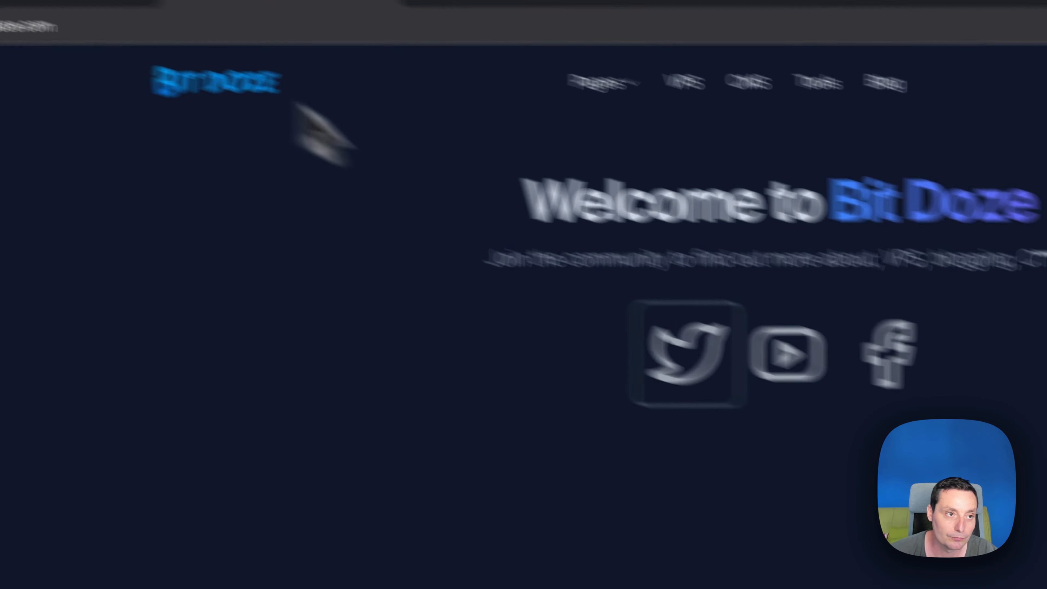
{"action": "left_click", "coordinate": [222, 49]}
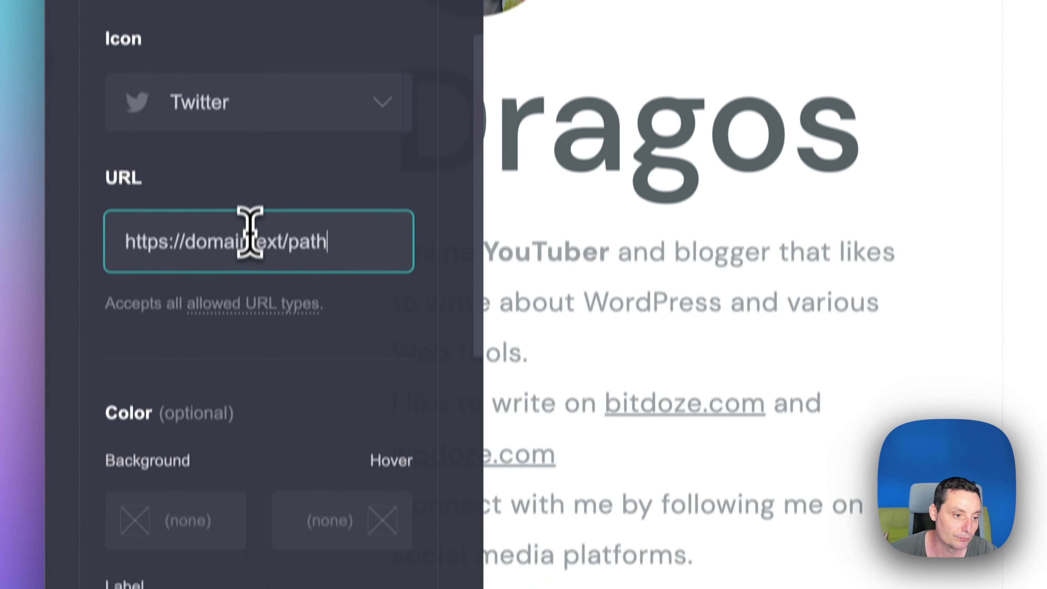
{"action": "key", "text": "super+a"}
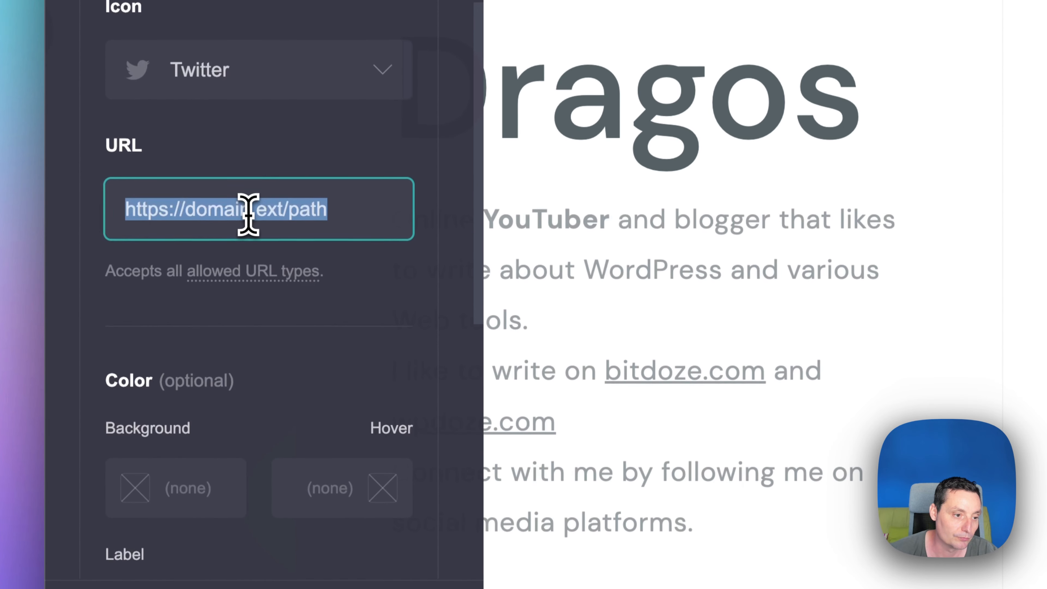
{"action": "key", "text": "super+v"}
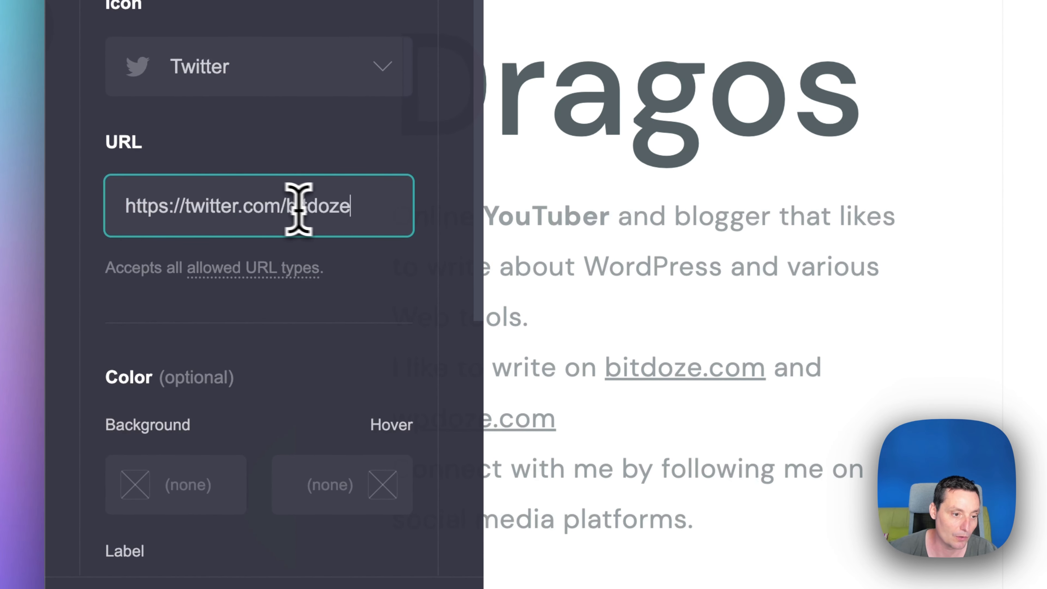
Set the Twitter button's icon colour to #00A3FF.
{"action": "scroll", "coordinate": [328, 189], "scroll_direction": "down", "scroll_amount": 5}
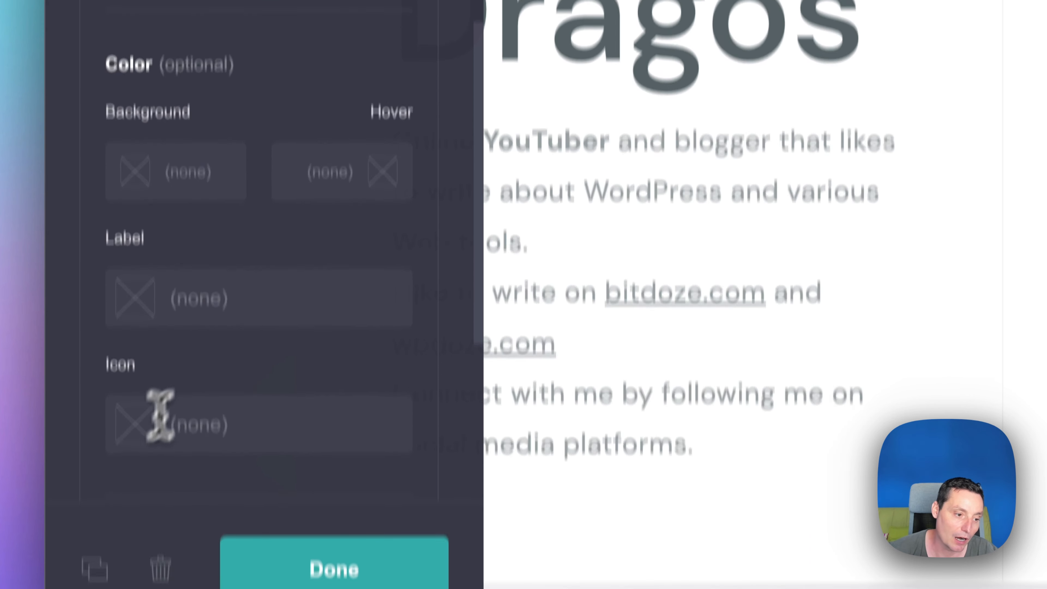
{"action": "left_click", "coordinate": [160, 414]}
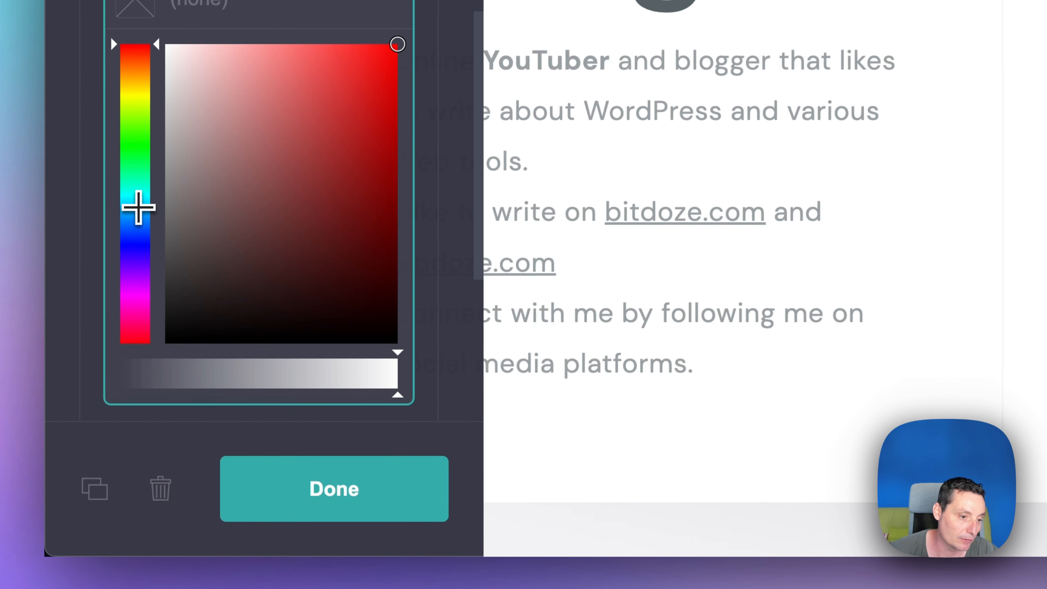
{"action": "mouse_move", "coordinate": [139, 208]}
{"action": "left_mouse_down"}
{"action": "mouse_move", "coordinate": [138, 198]}
{"action": "mouse_move", "coordinate": [139, 213]}
{"action": "left_mouse_up"}
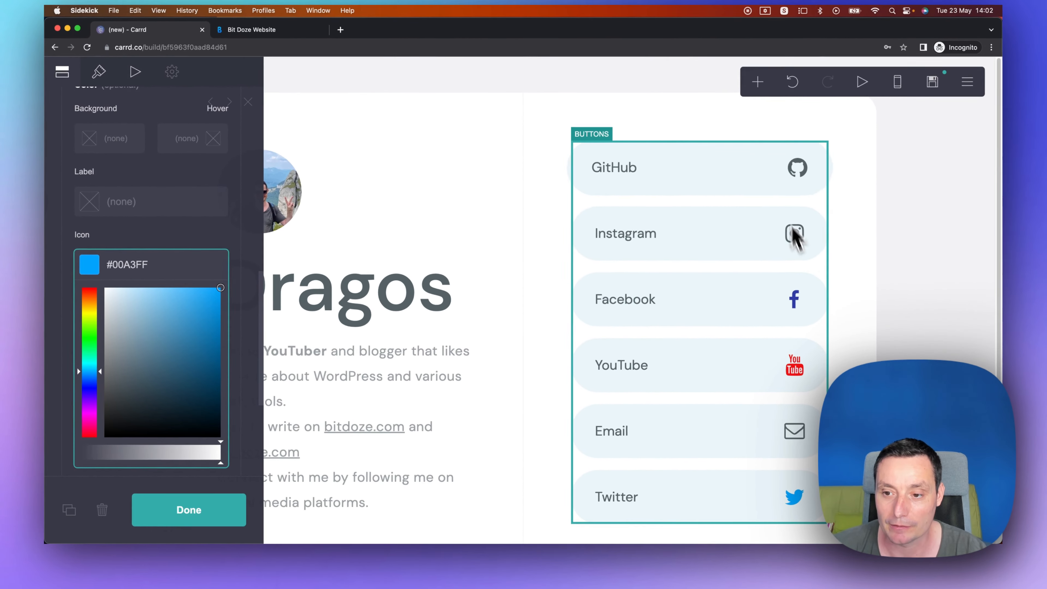
{"action": "scroll", "coordinate": [702, 51], "scroll_direction": "down", "scroll_amount": 3}
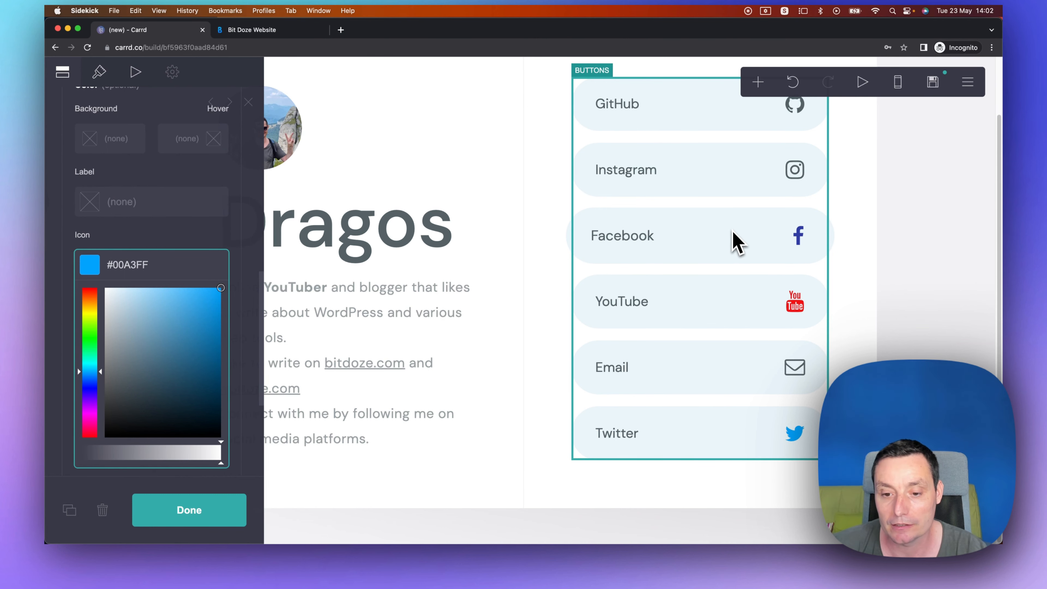
Move the Twitter button above Email and close the buttons panel.
{"action": "scroll", "coordinate": [163, 210], "scroll_direction": "up", "scroll_amount": 8}
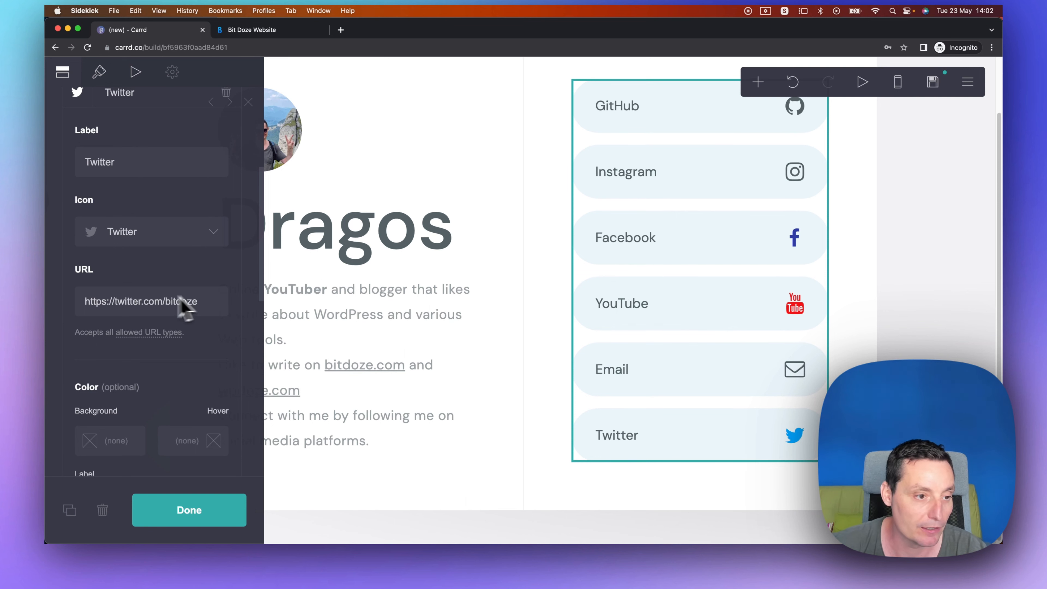
{"action": "scroll", "coordinate": [155, 297], "scroll_direction": "up", "scroll_amount": 5}
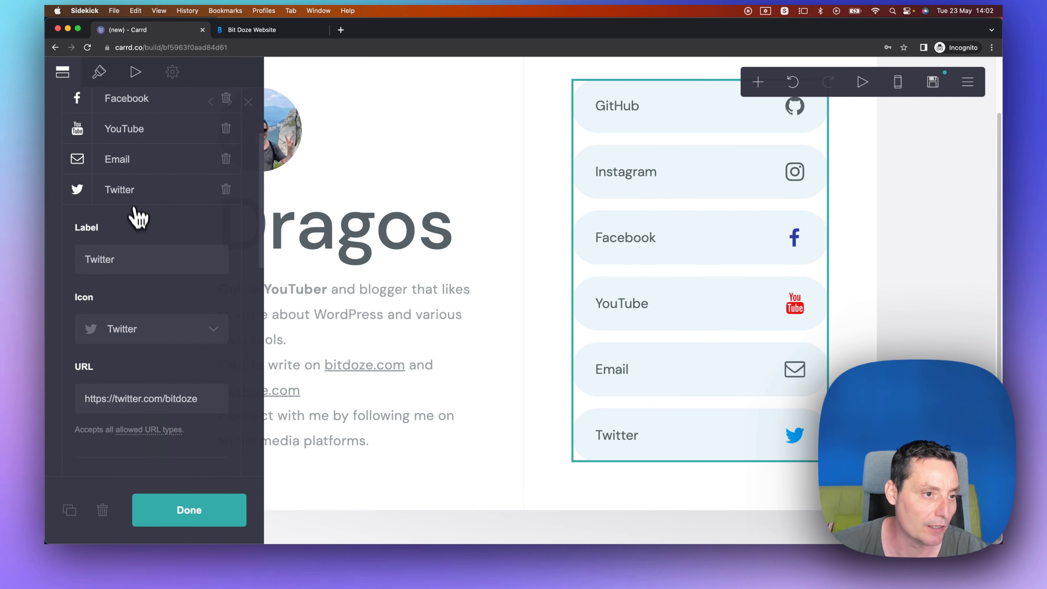
{"action": "left_click_drag", "start_coordinate": [136, 210], "coordinate": [124, 142]}
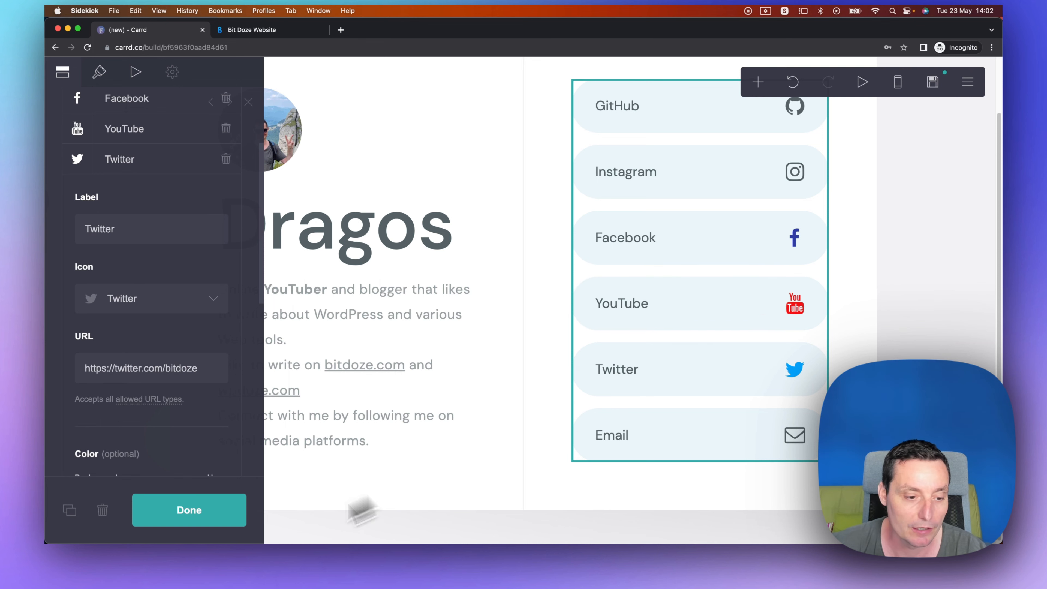
{"action": "left_click", "coordinate": [180, 510]}
Preview the page in mobile view and scroll through it.
{"action": "scroll", "coordinate": [491, 224], "scroll_direction": "up", "scroll_amount": 2}
{"action": "scroll", "coordinate": [482, 226], "scroll_direction": "down", "scroll_amount": 2}
{"action": "left_click", "coordinate": [899, 87]}
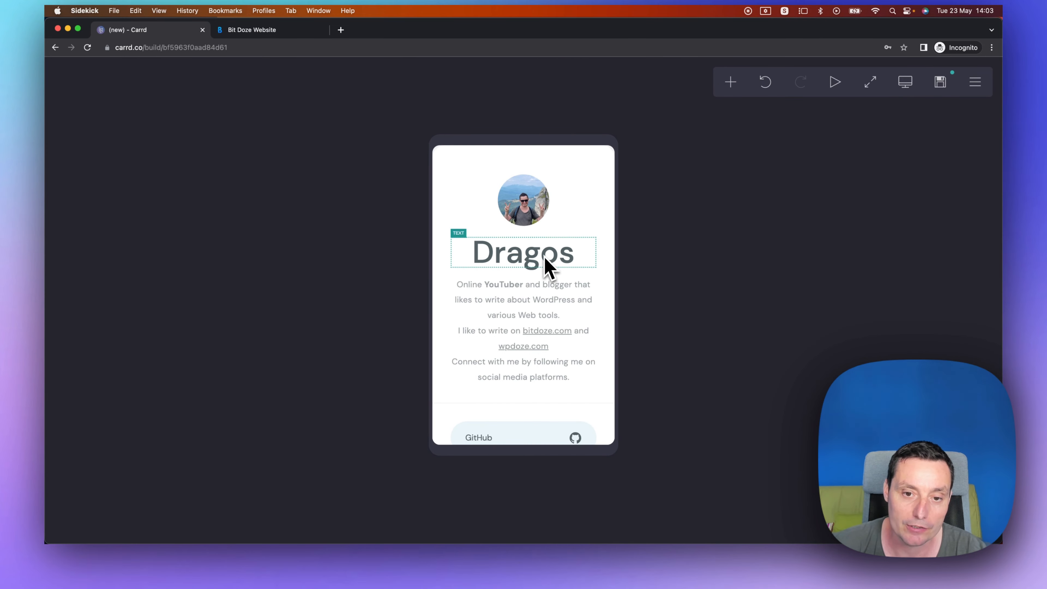
{"action": "scroll", "coordinate": [554, 204], "scroll_direction": "down", "scroll_amount": 6}
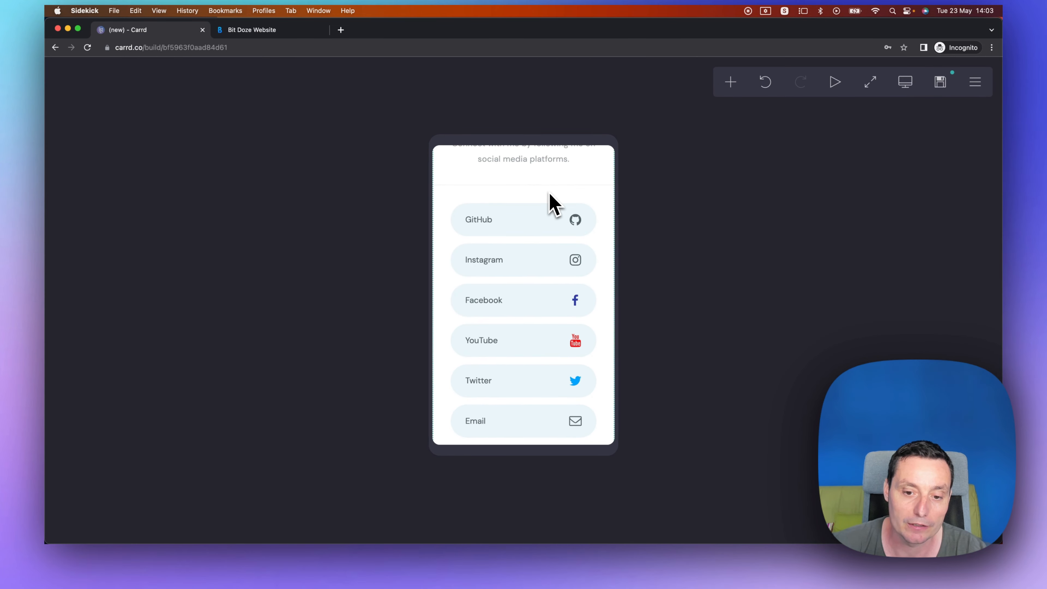
{"action": "scroll", "coordinate": [550, 196], "scroll_direction": "up", "scroll_amount": 6}
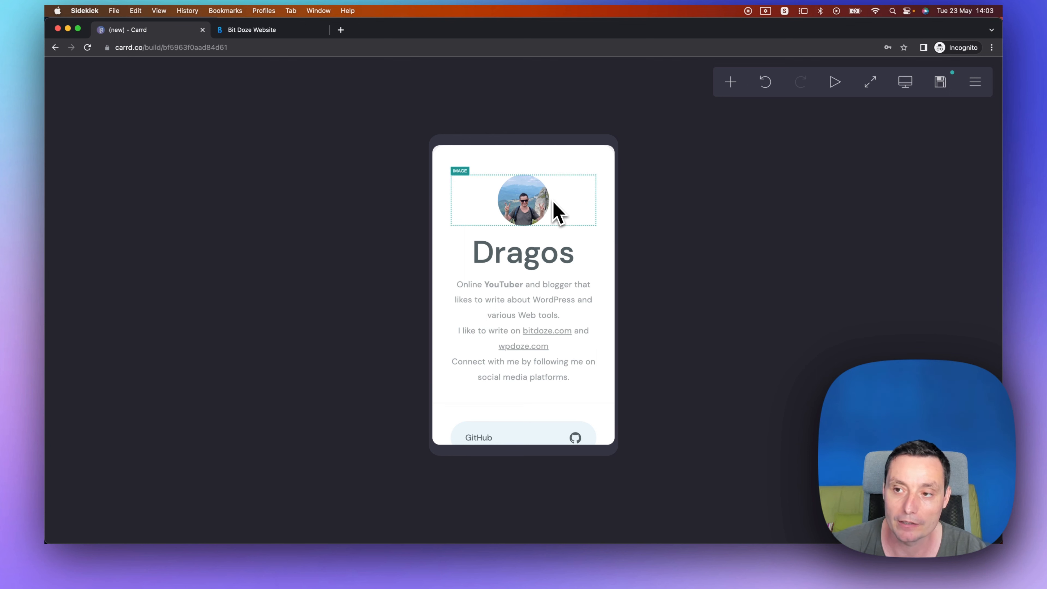
Open the save panel and fill in the account holder's name and e-mail address.
{"action": "left_click", "coordinate": [944, 87]}
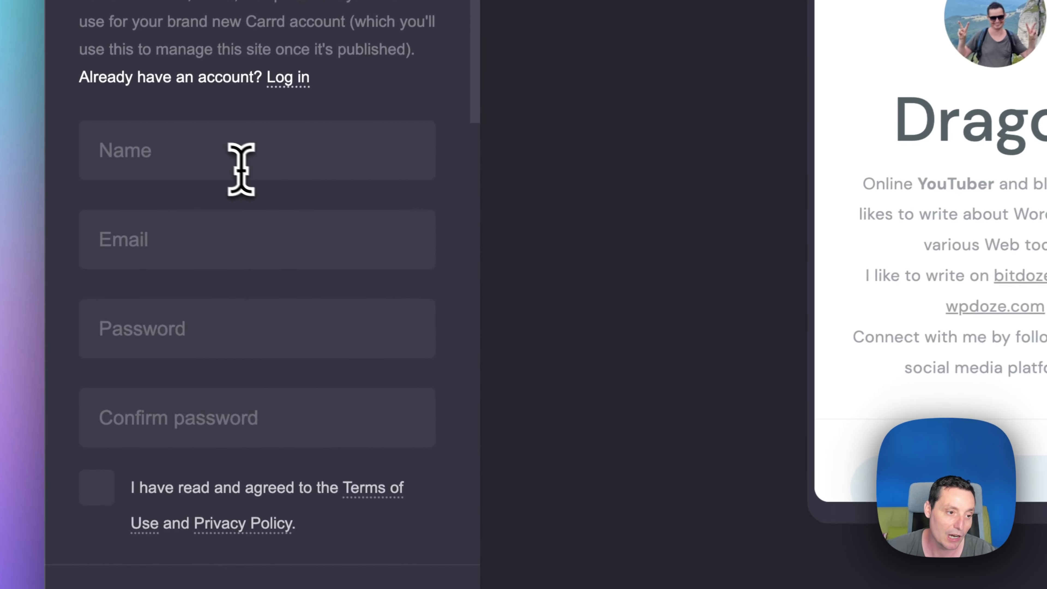
{"action": "left_click", "coordinate": [117, 270]}
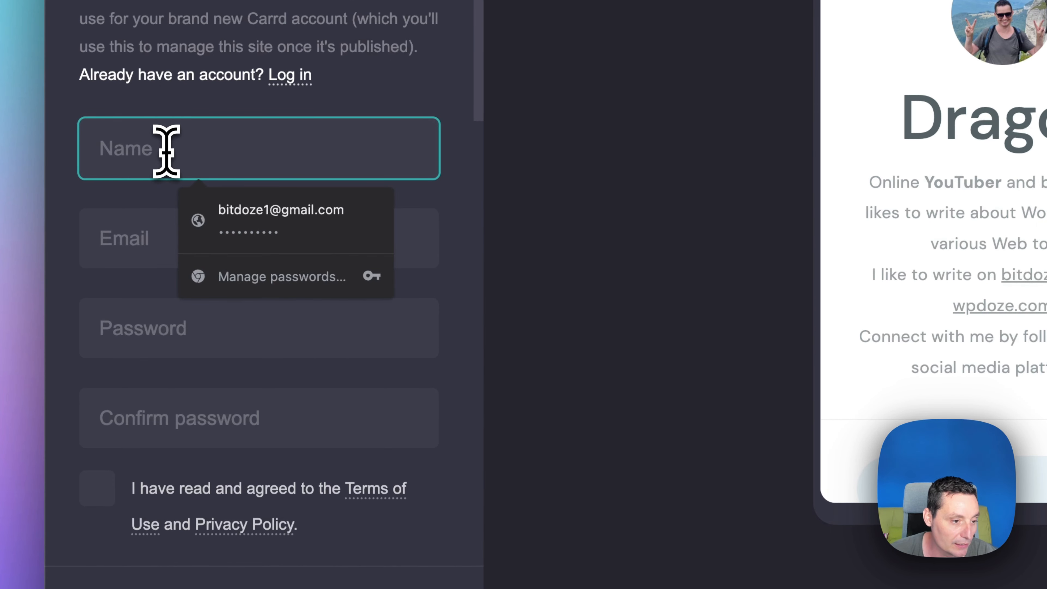
{"action": "type", "text": "Dragos B"}
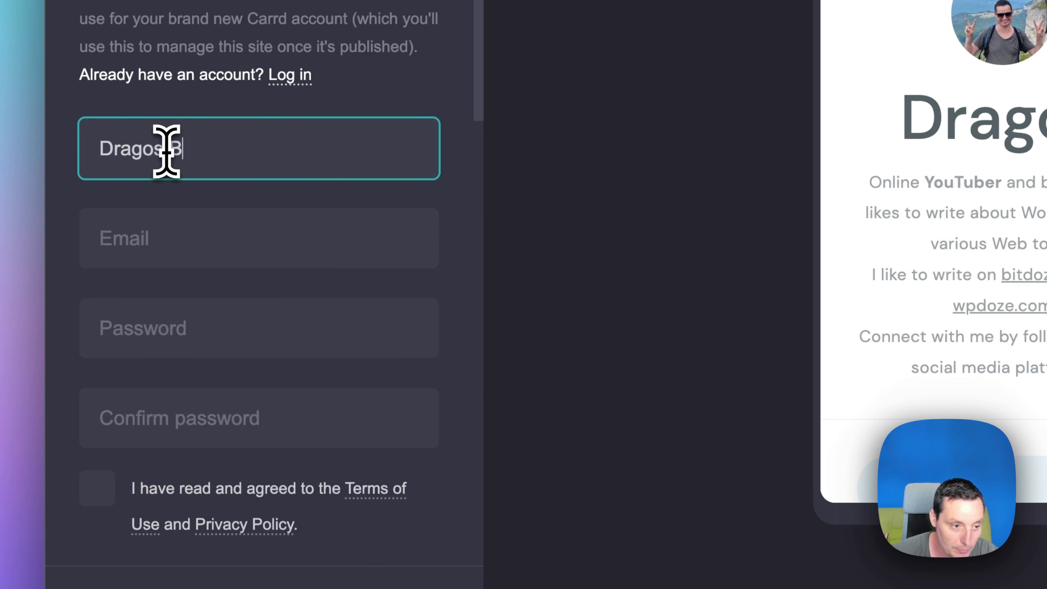
{"action": "left_click", "coordinate": [161, 250]}
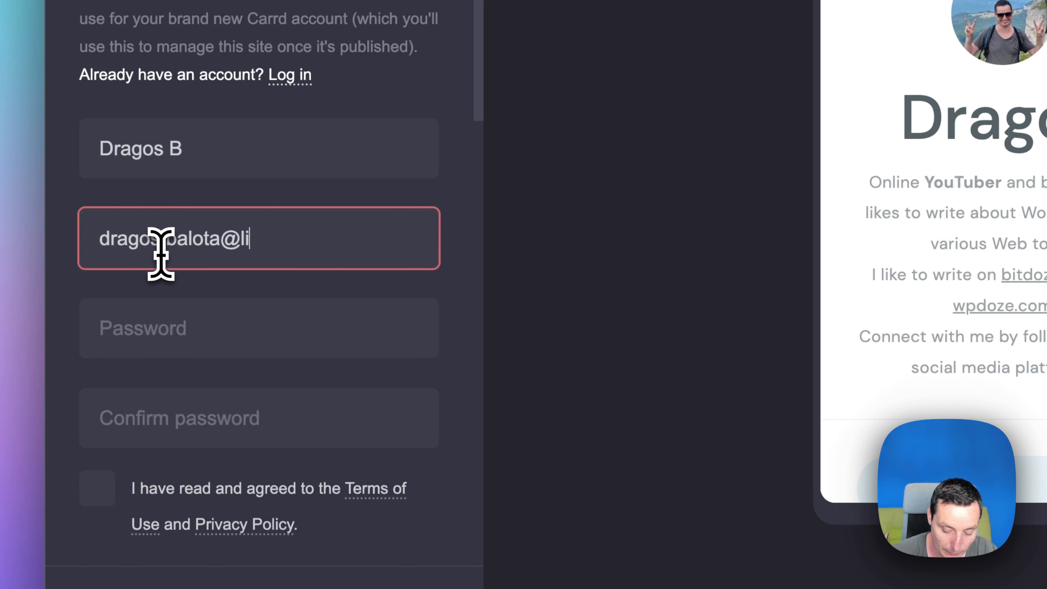
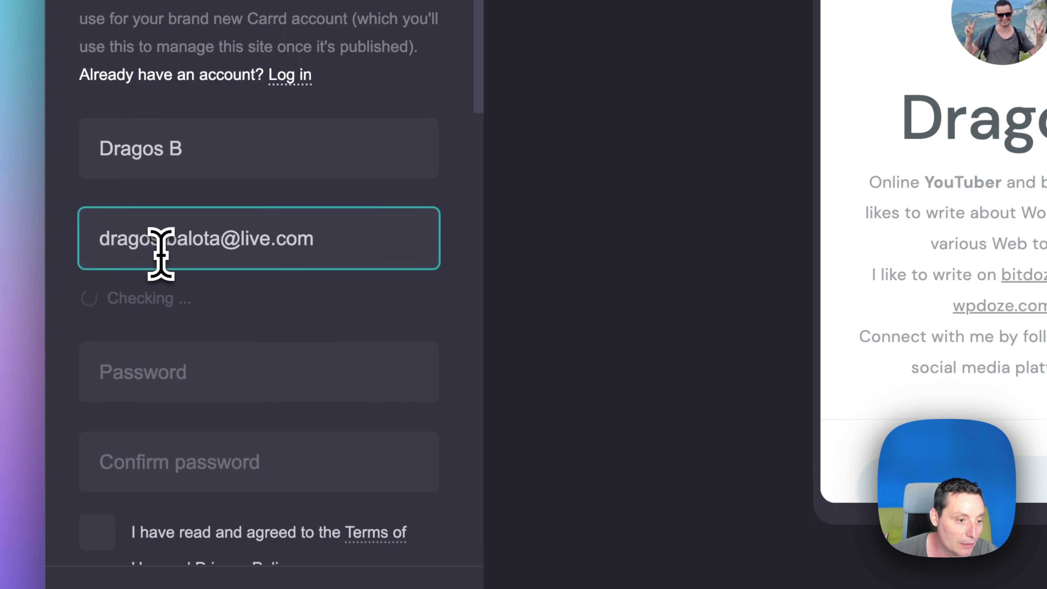
Enter and confirm the account password and accept the Terms of Use and Privacy Policy.
{"action": "left_click", "coordinate": [154, 368]}
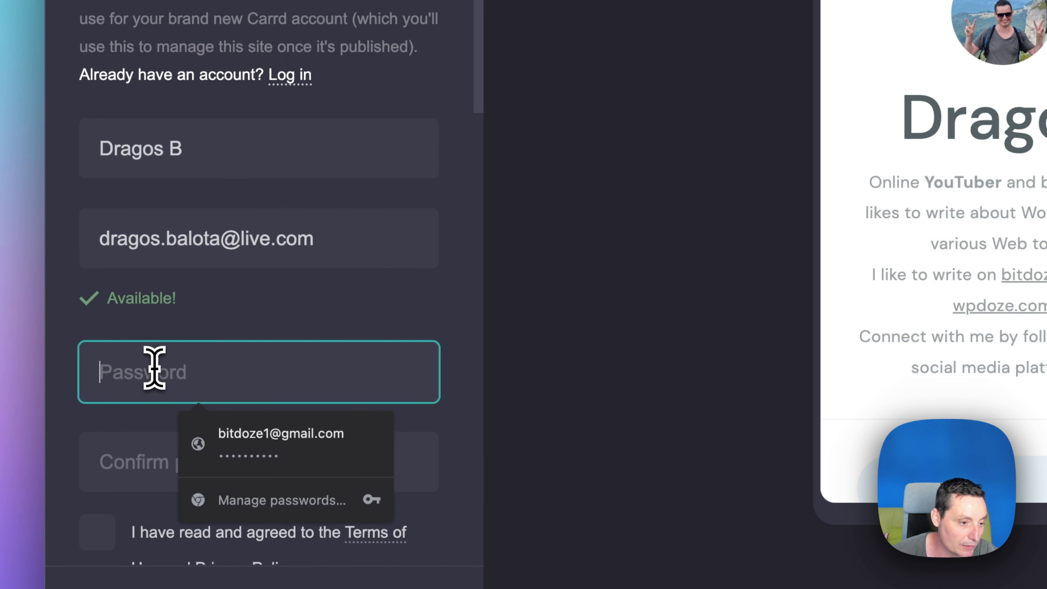
{"action": "type", "text": "••"}
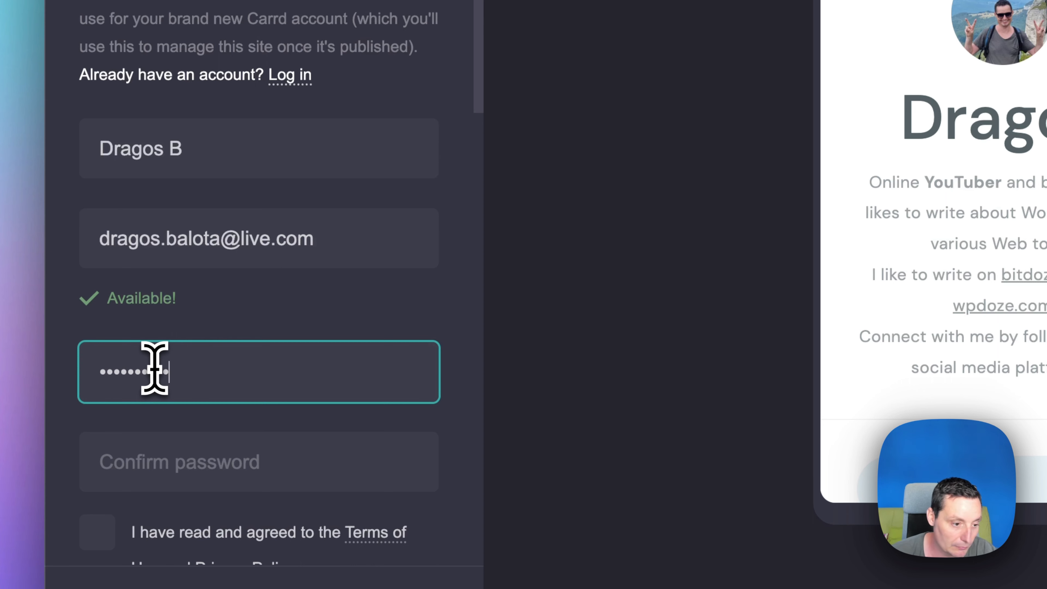
{"action": "scroll", "coordinate": [154, 369], "scroll_direction": "down", "scroll_amount": 1}
{"action": "left_click", "coordinate": [156, 439]}
{"action": "type", "text": "•"}
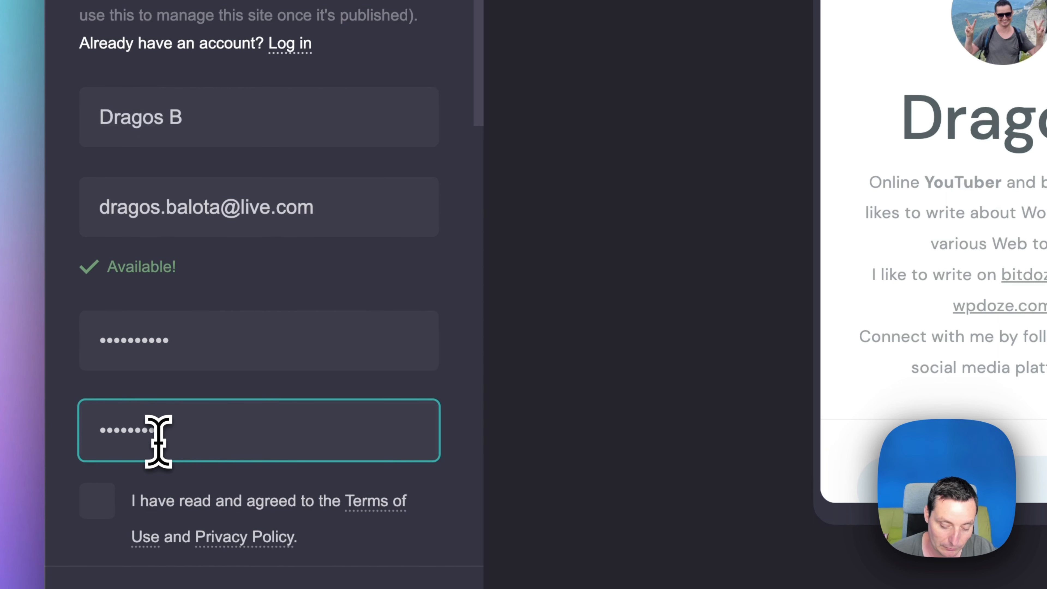
{"action": "scroll", "coordinate": [158, 441], "scroll_direction": "down", "scroll_amount": 2}
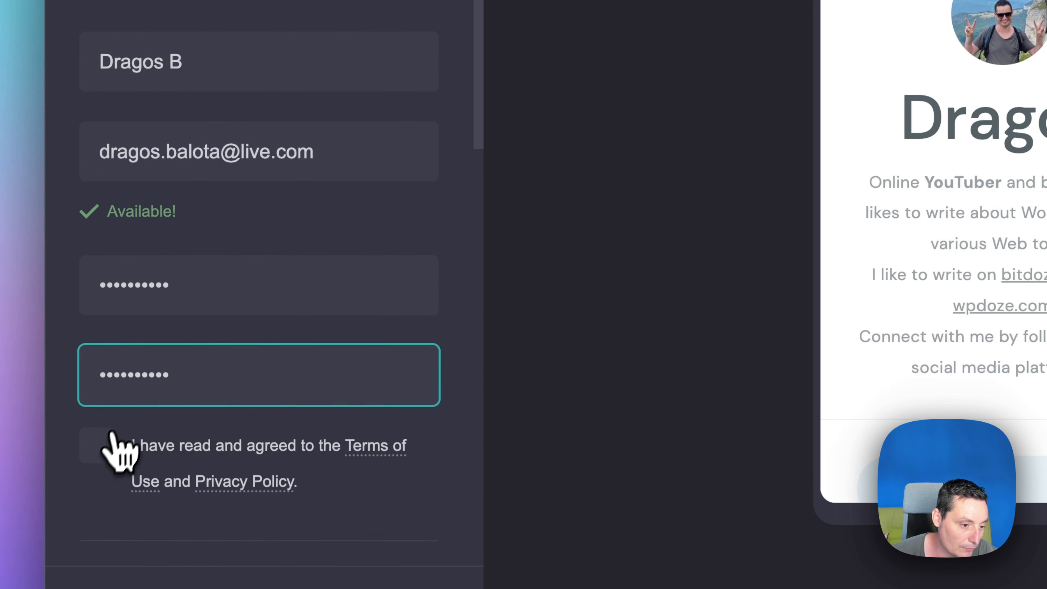
{"action": "left_click", "coordinate": [123, 449]}
{"action": "scroll", "coordinate": [127, 454], "scroll_direction": "down", "scroll_amount": 5}
{"action": "left_click", "coordinate": [122, 427]}
Set the site description to Dragos bio landing page.
{"action": "scroll", "coordinate": [247, 396], "scroll_direction": "down", "scroll_amount": 5}
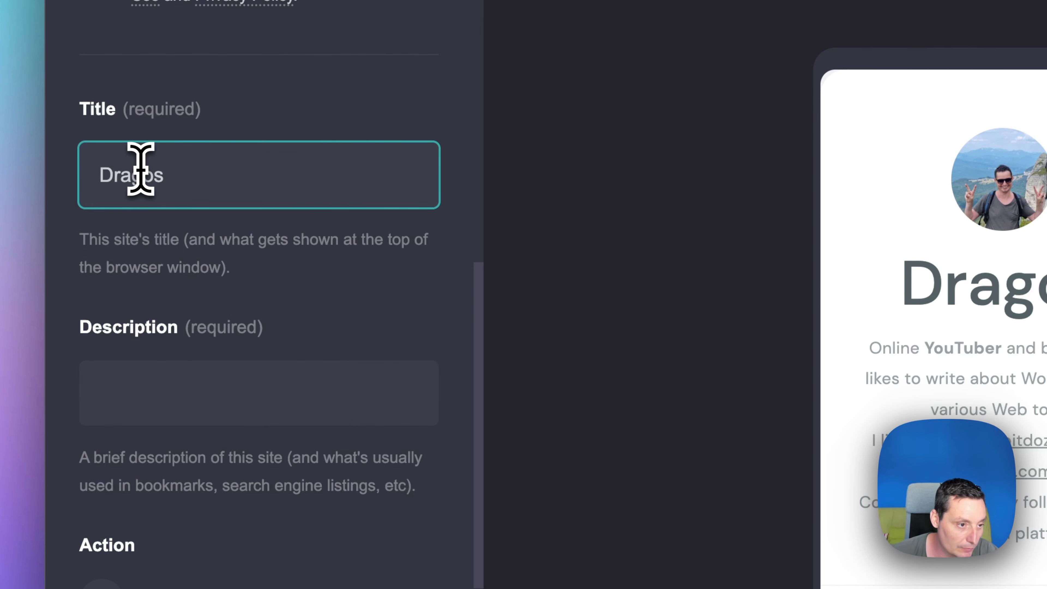
{"action": "left_click", "coordinate": [136, 391]}
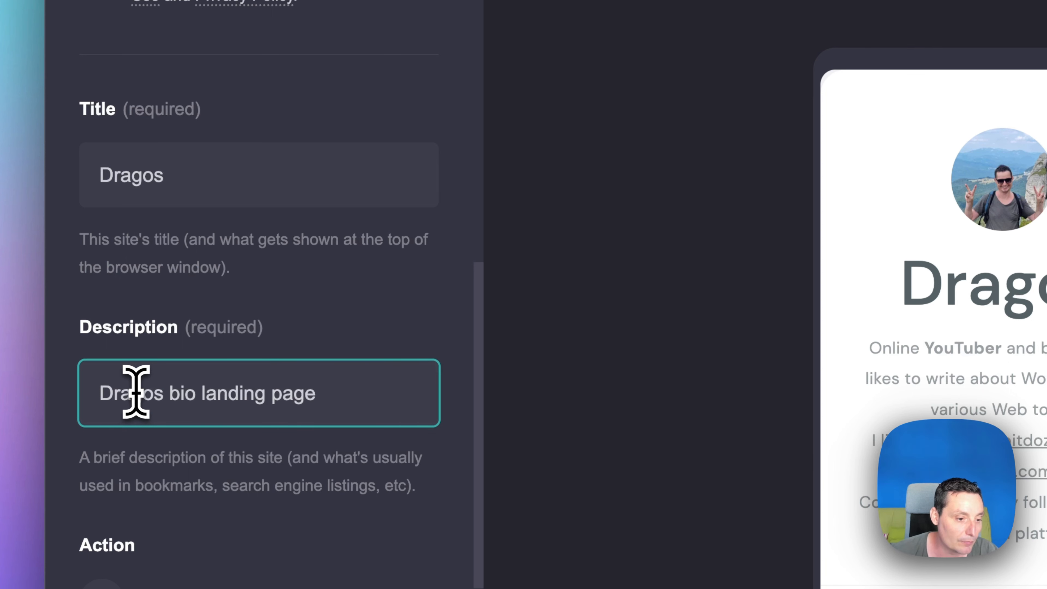
{"action": "scroll", "coordinate": [136, 391], "scroll_direction": "down", "scroll_amount": 8}
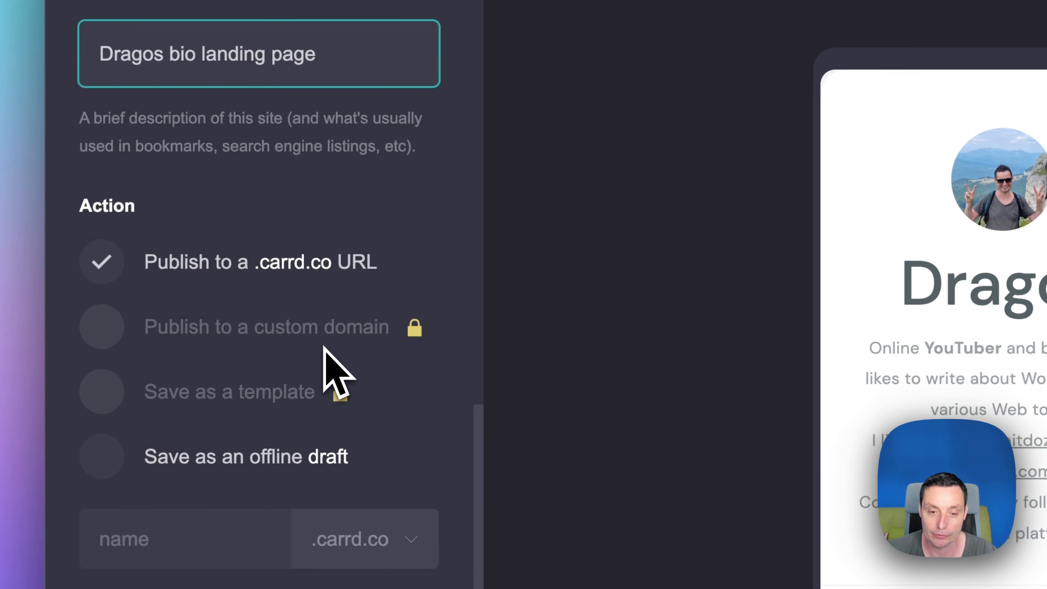
Enter dragosblogger as the .carrd.co URL name and publish the site.
{"action": "left_click", "coordinate": [178, 543]}
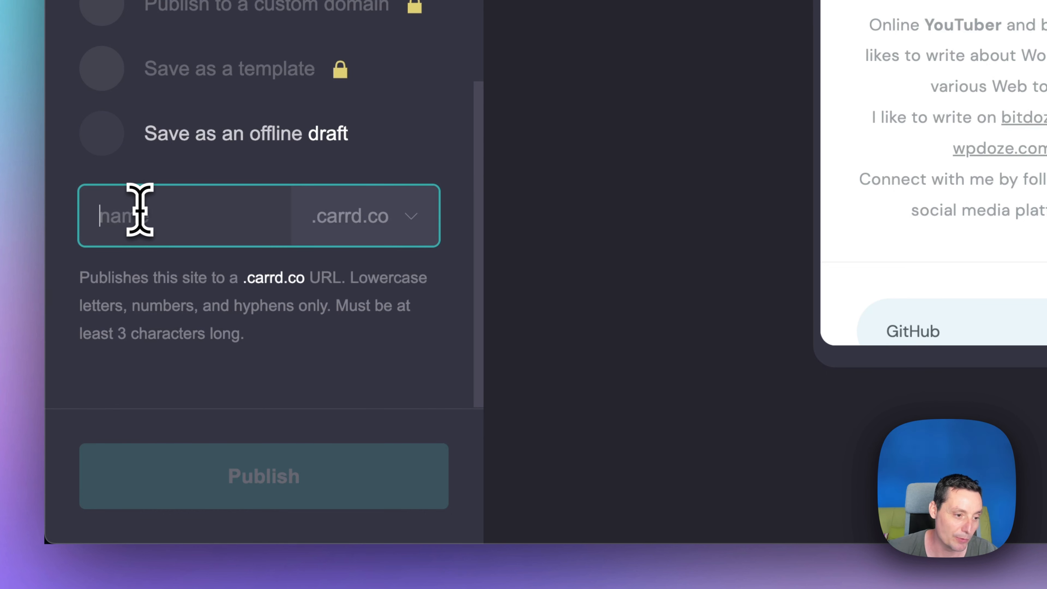
{"action": "type", "text": "dragos"}
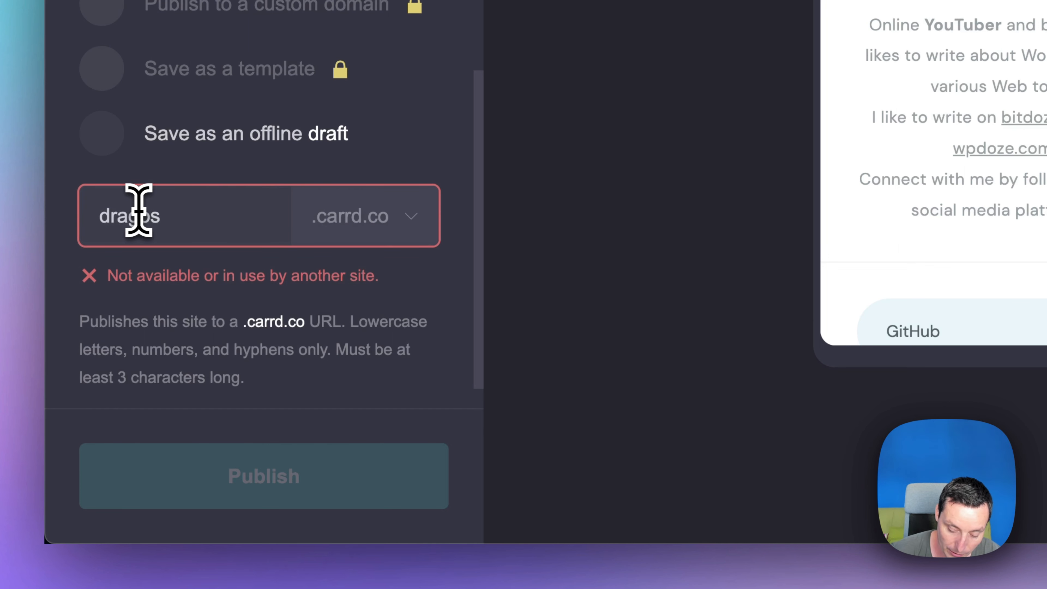
{"action": "type", "text": "blogger"}
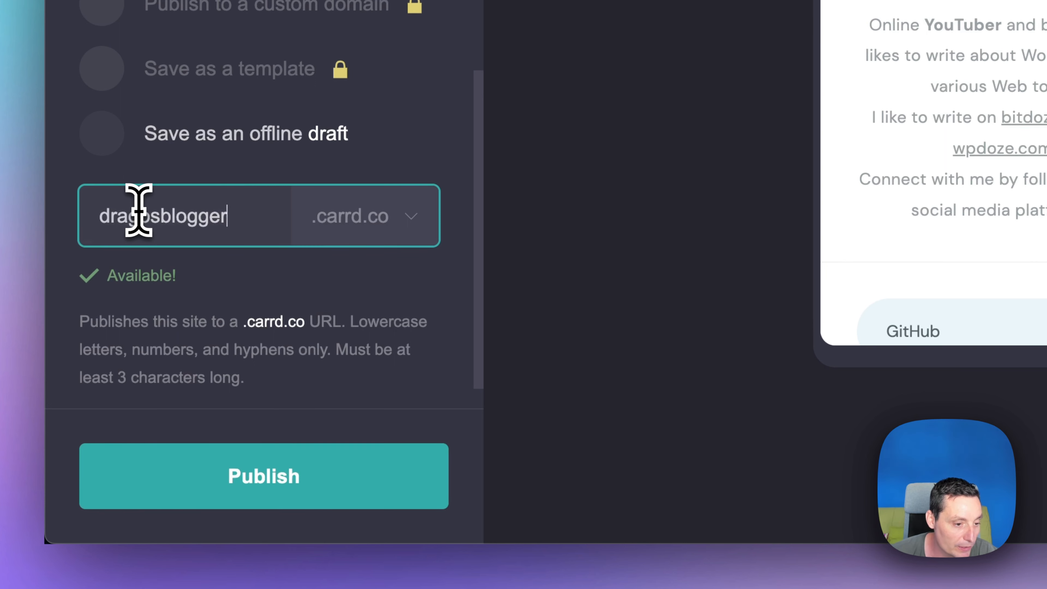
{"action": "scroll", "coordinate": [139, 210], "scroll_direction": "down", "scroll_amount": 2}
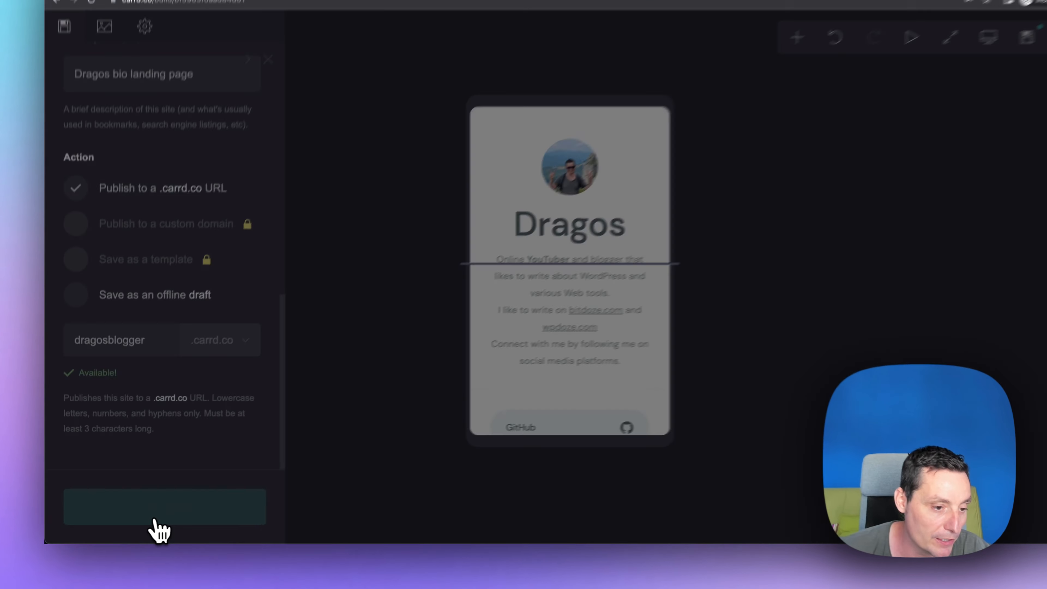
{"action": "left_click", "coordinate": [194, 500]}
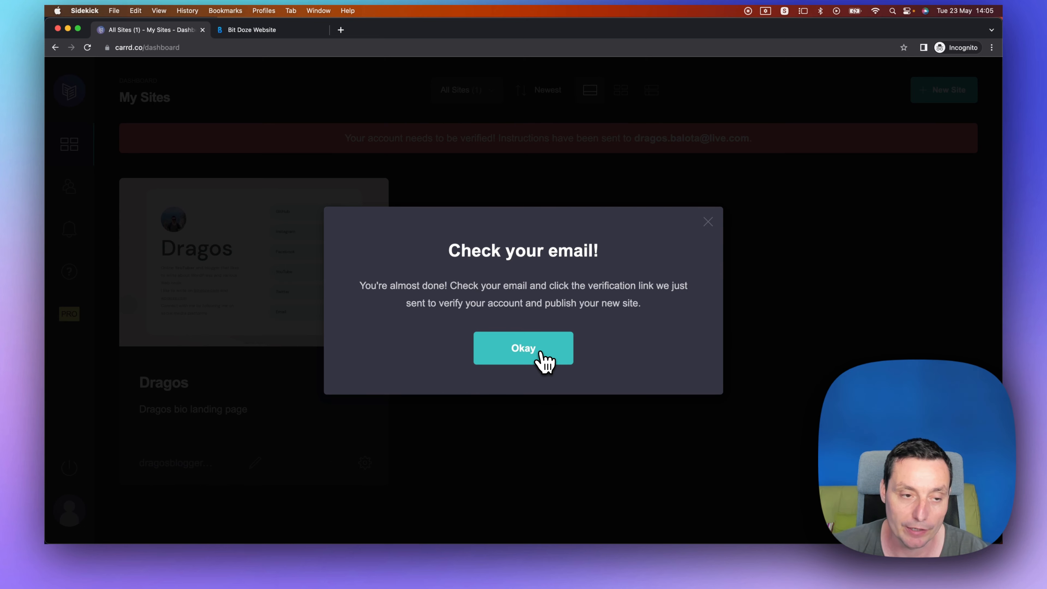
Verify the Carrd account and open the published site.
{"action": "left_click", "coordinate": [545, 359]}
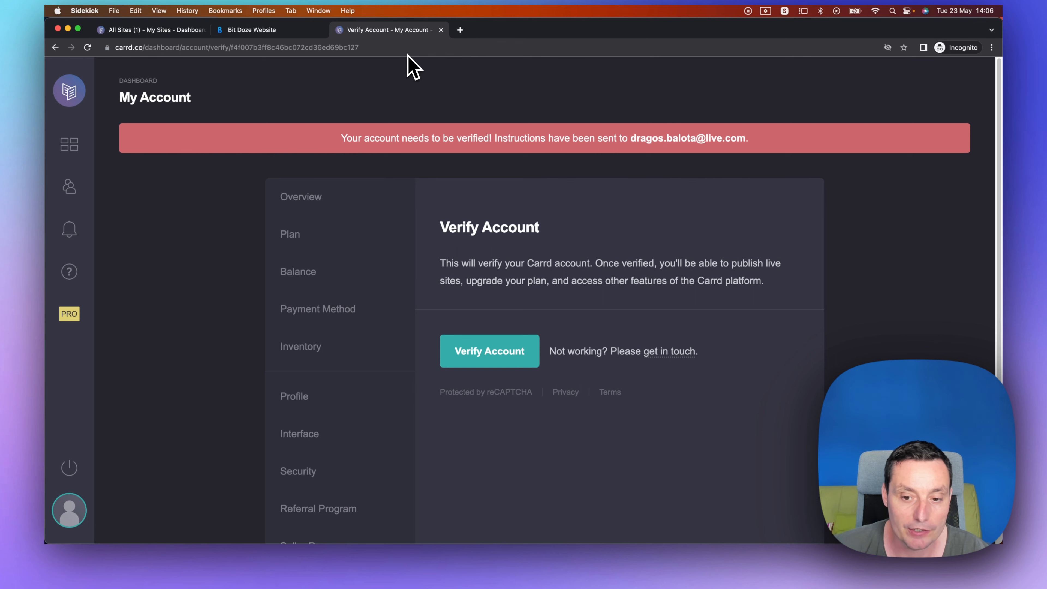
{"action": "left_click", "coordinate": [505, 358]}
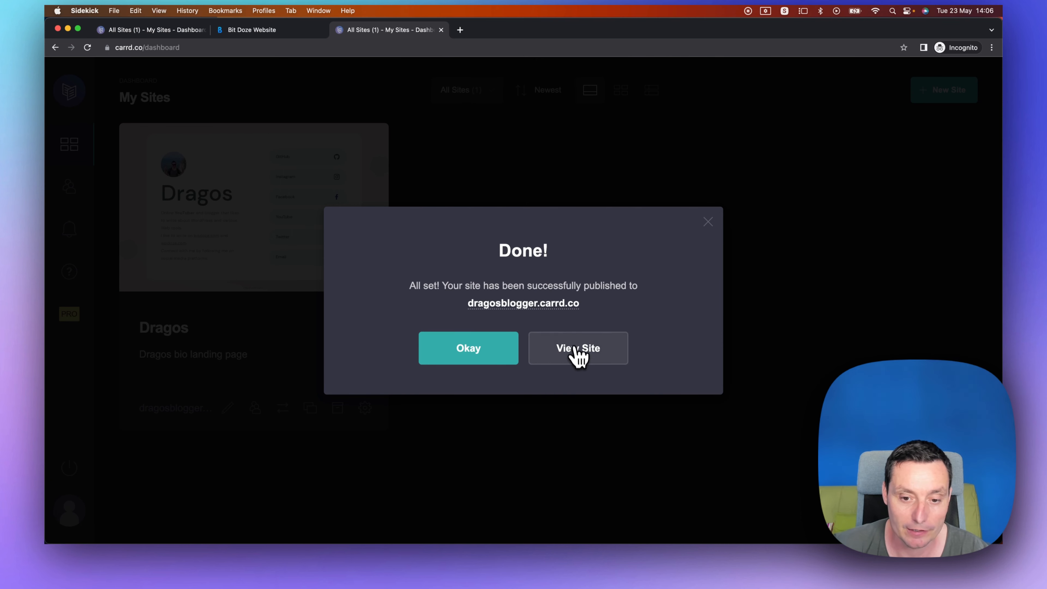
{"action": "left_click", "coordinate": [596, 354]}
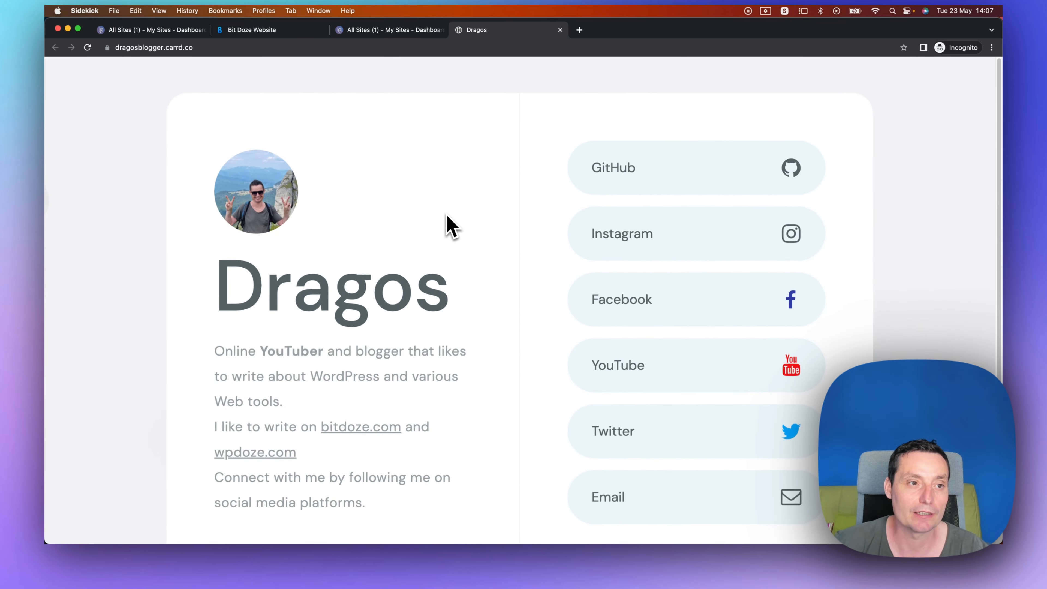
Scroll through the published site at dragosblogger.carrd.co.
{"action": "scroll", "coordinate": [447, 224], "scroll_direction": "down", "scroll_amount": 4}
{"action": "left_click", "coordinate": [181, 46]}
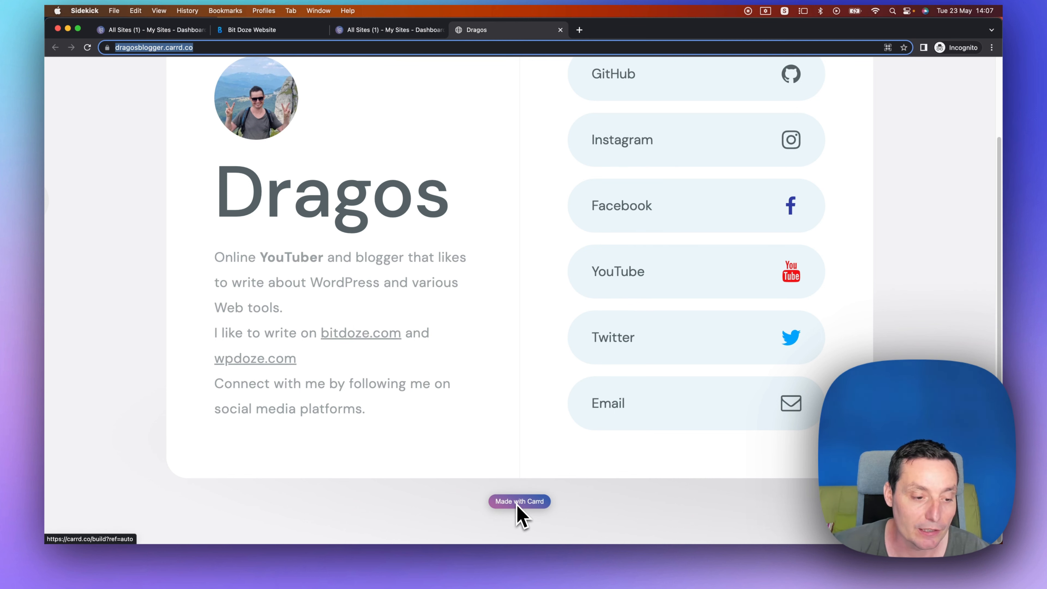
{"action": "scroll", "coordinate": [568, 258], "scroll_direction": "up", "scroll_amount": 3}
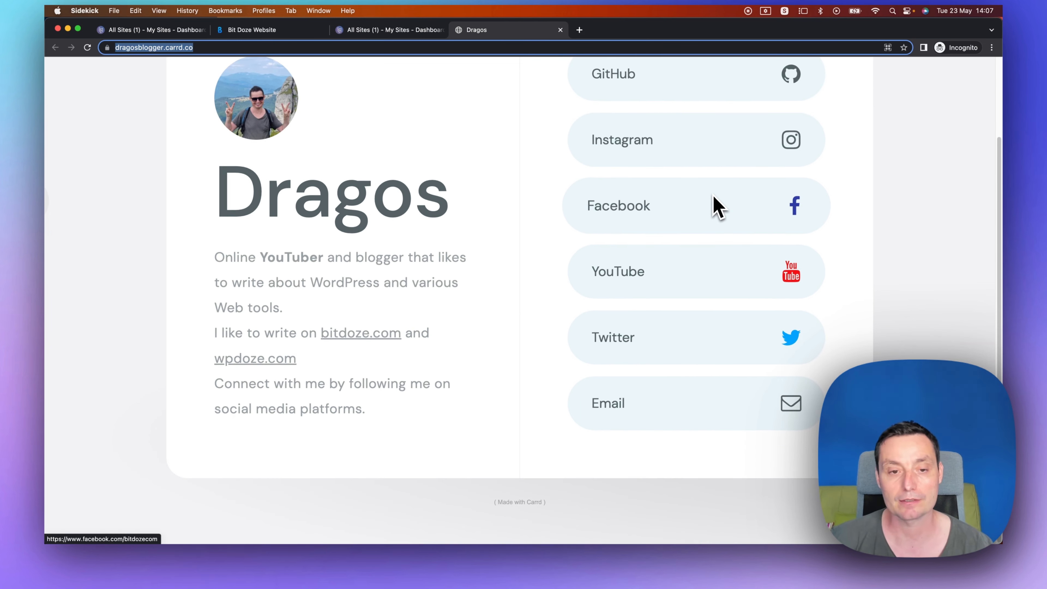
{"action": "scroll", "coordinate": [717, 208], "scroll_direction": "up", "scroll_amount": 3}
Close the publish dialog on the dashboard and review the Pro plan options.
{"action": "left_click", "coordinate": [406, 29]}
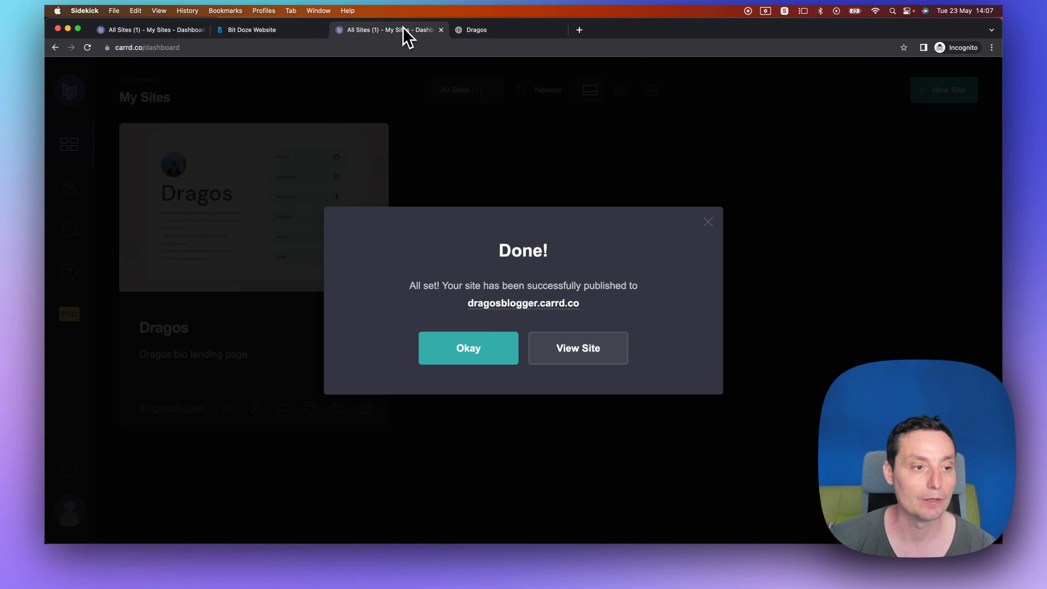
{"action": "left_click", "coordinate": [708, 222]}
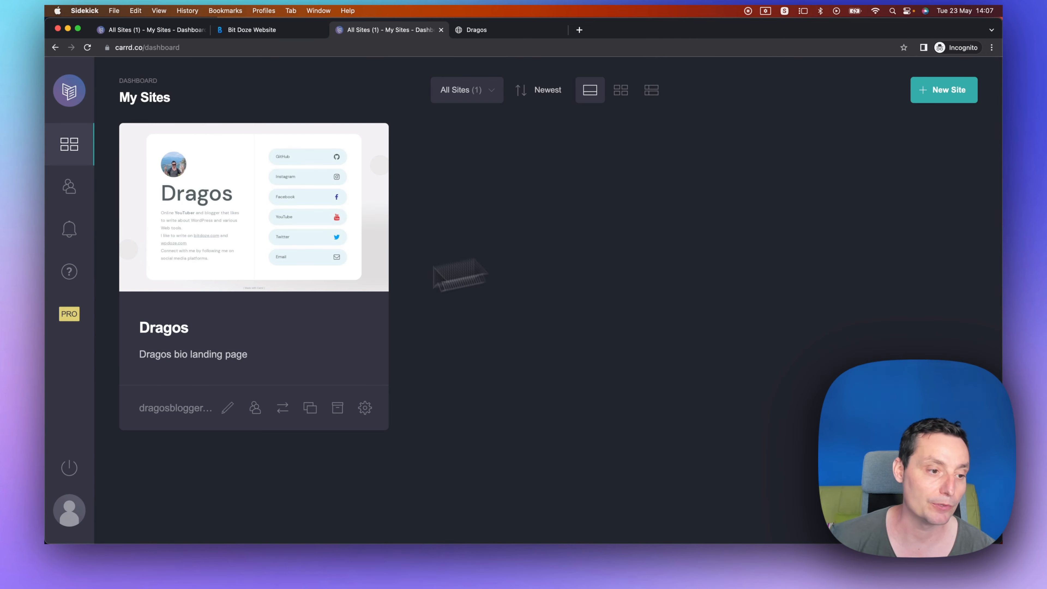
{"action": "left_click", "coordinate": [70, 319]}
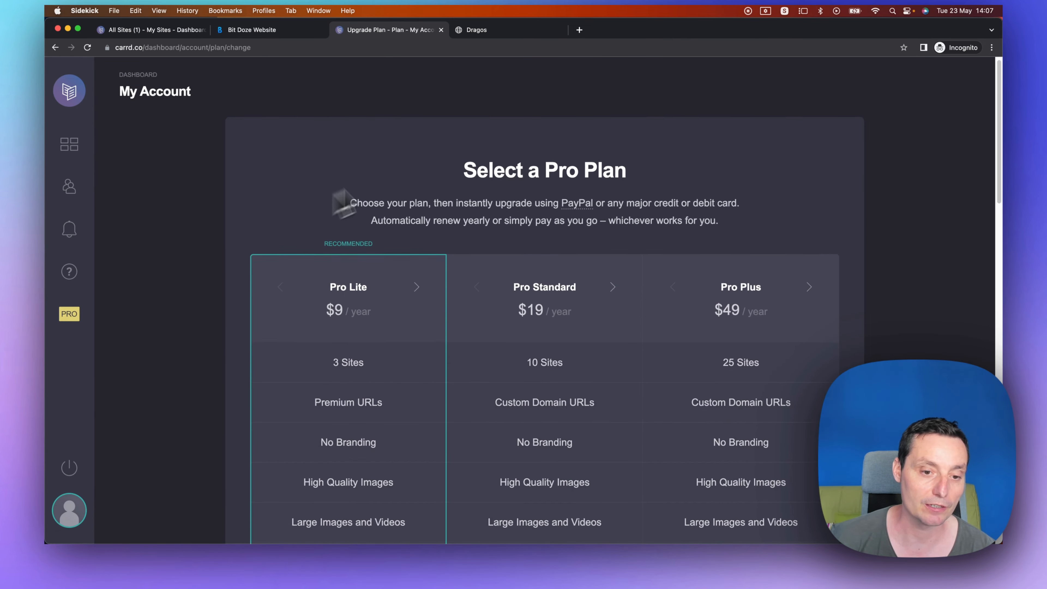
{"action": "scroll", "coordinate": [406, 173], "scroll_direction": "down", "scroll_amount": 3}
{"action": "scroll", "coordinate": [405, 163], "scroll_direction": "down", "scroll_amount": 3}
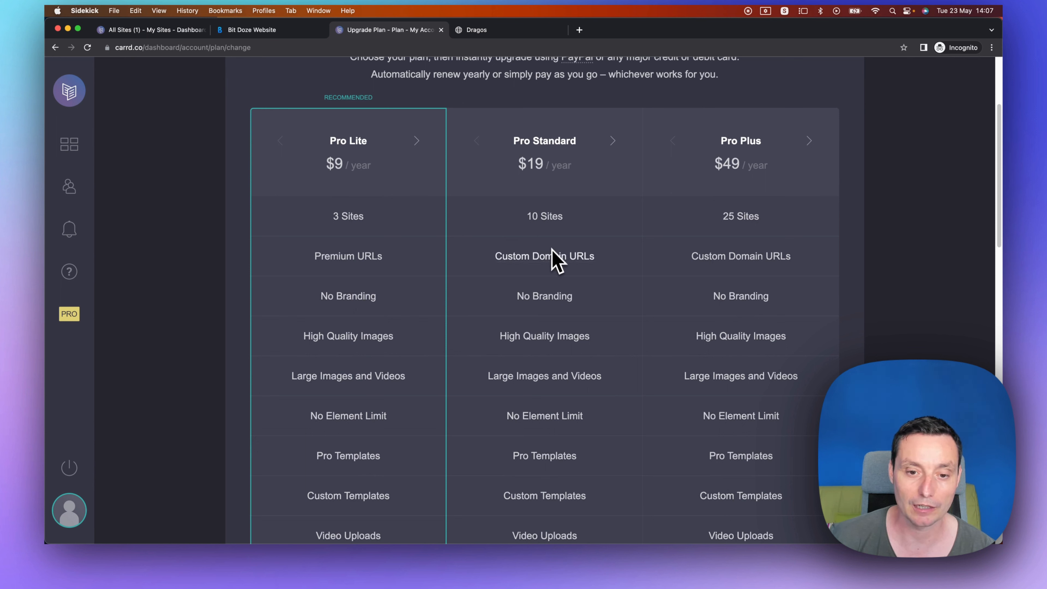
{"action": "scroll", "coordinate": [548, 270], "scroll_direction": "down", "scroll_amount": 20}
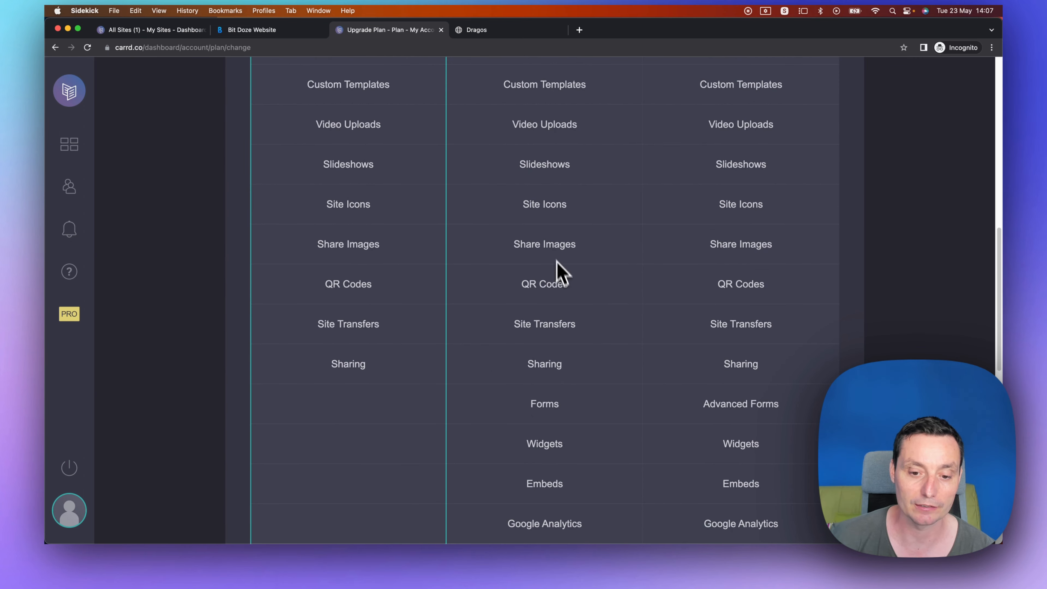
{"action": "scroll", "coordinate": [597, 377], "scroll_direction": "up", "scroll_amount": 20}
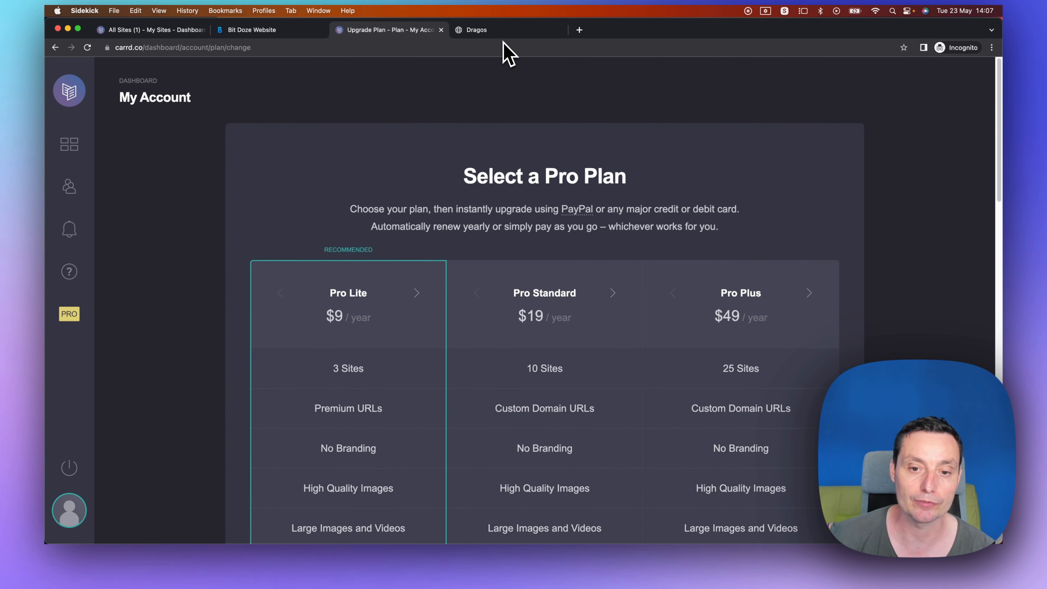
Switch back to the published site and look it over again.
{"action": "left_click", "coordinate": [488, 30]}
{"action": "scroll", "coordinate": [697, 215], "scroll_direction": "down", "scroll_amount": 3}
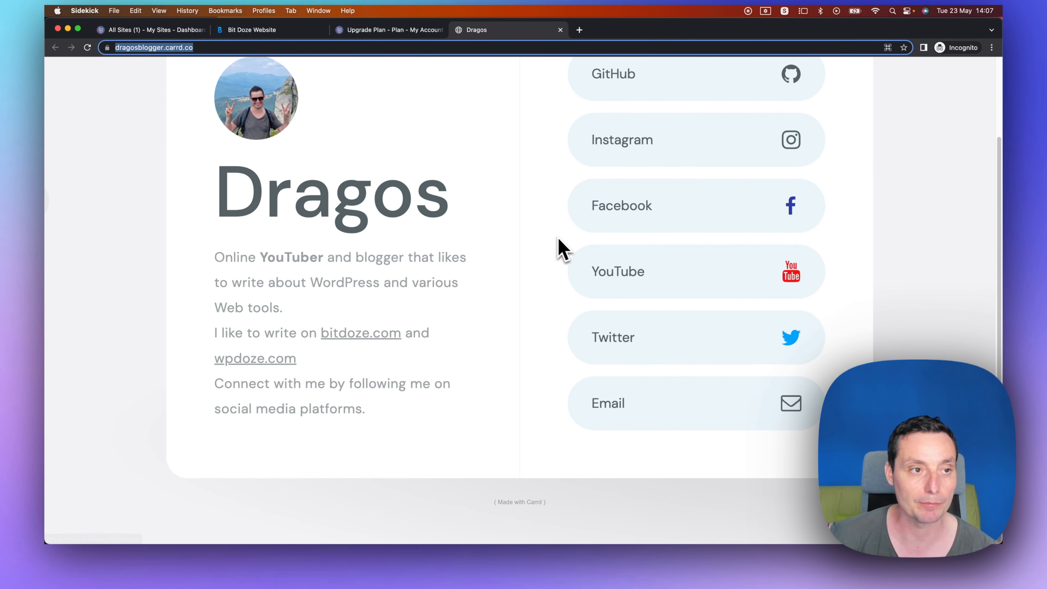
{"action": "scroll", "coordinate": [555, 247], "scroll_direction": "up", "scroll_amount": 3}
{"action": "left_click", "coordinate": [231, 48]}
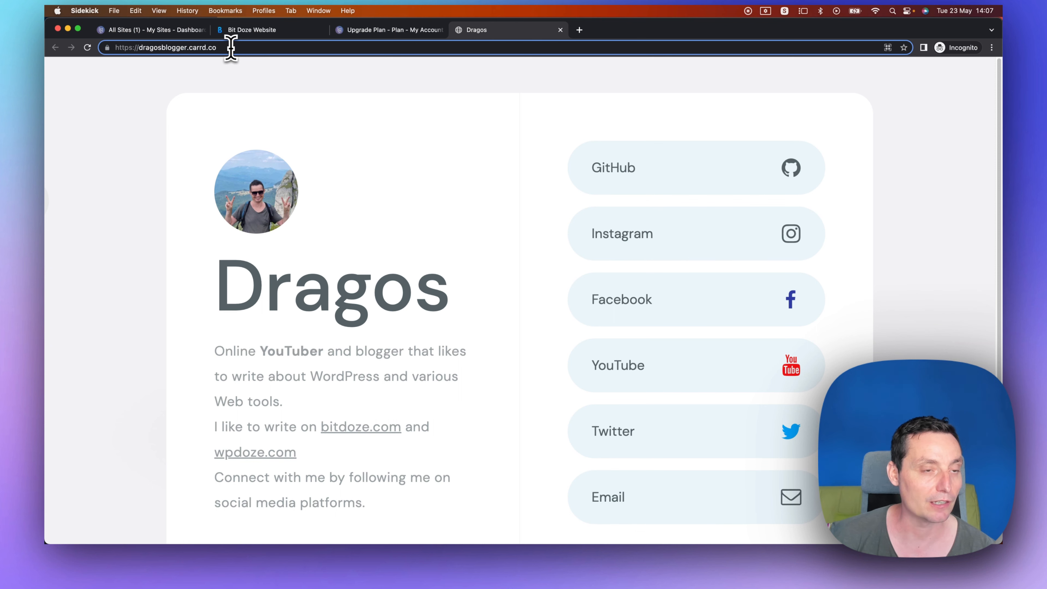
Open the Carrd home page and close the incognito browser window.
{"action": "left_click", "coordinate": [383, 31]}
{"action": "left_click", "coordinate": [73, 310]}
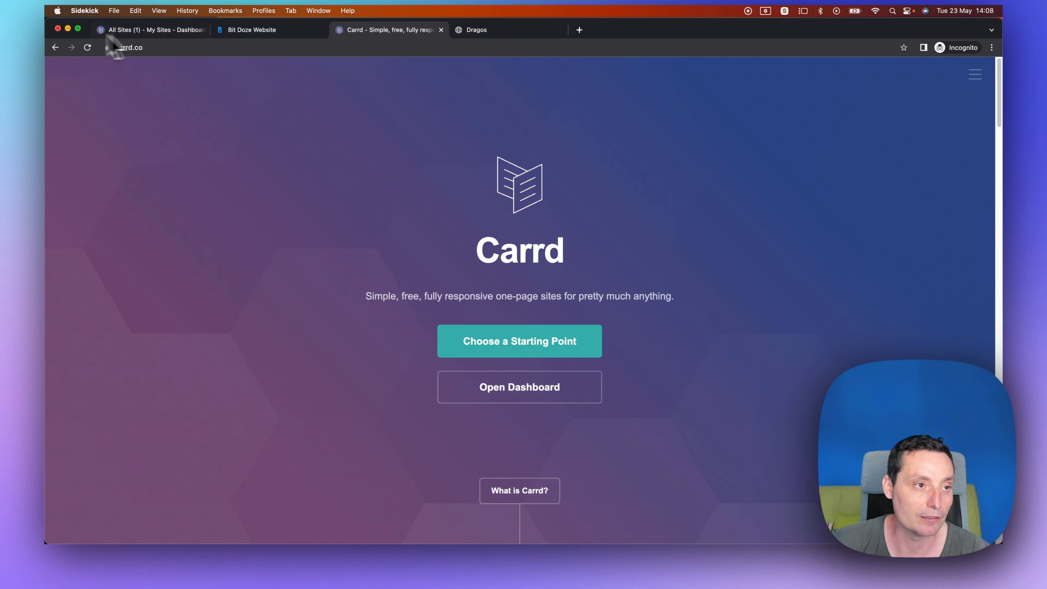
{"action": "left_click", "coordinate": [58, 29]}
{"action": "left_click", "coordinate": [117, 291]}
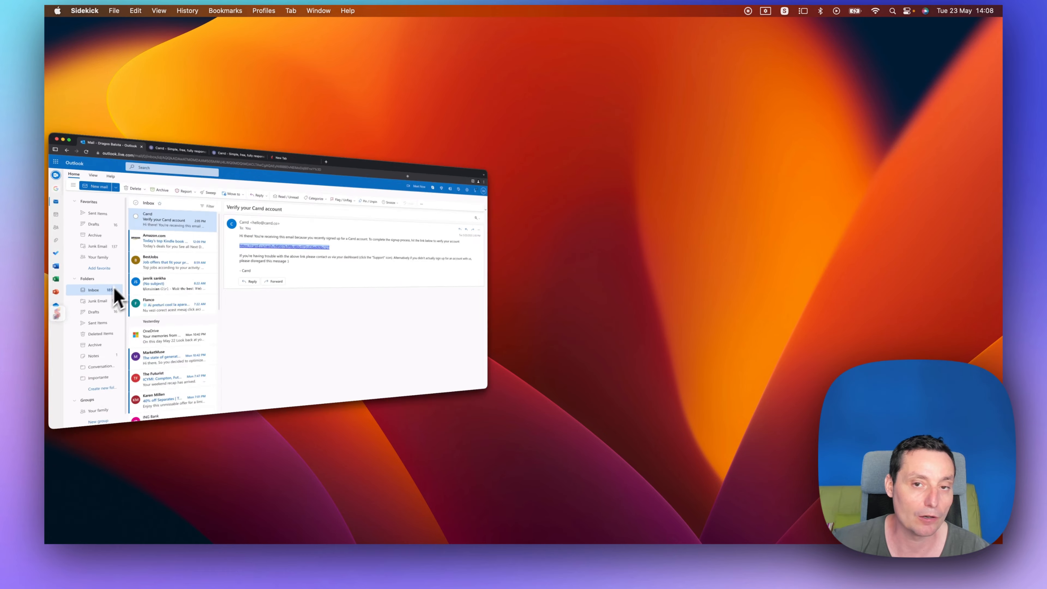
Open a new incognito window and go to carrd.co.
{"action": "left_click", "coordinate": [990, 48]}
{"action": "left_click", "coordinate": [893, 94]}
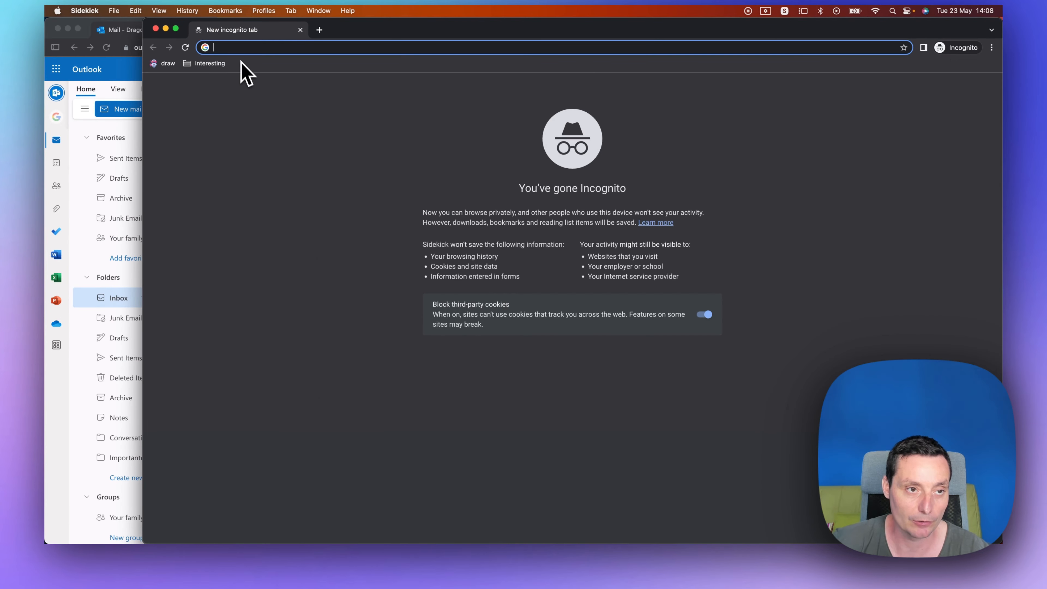
{"action": "type", "text": "car"}
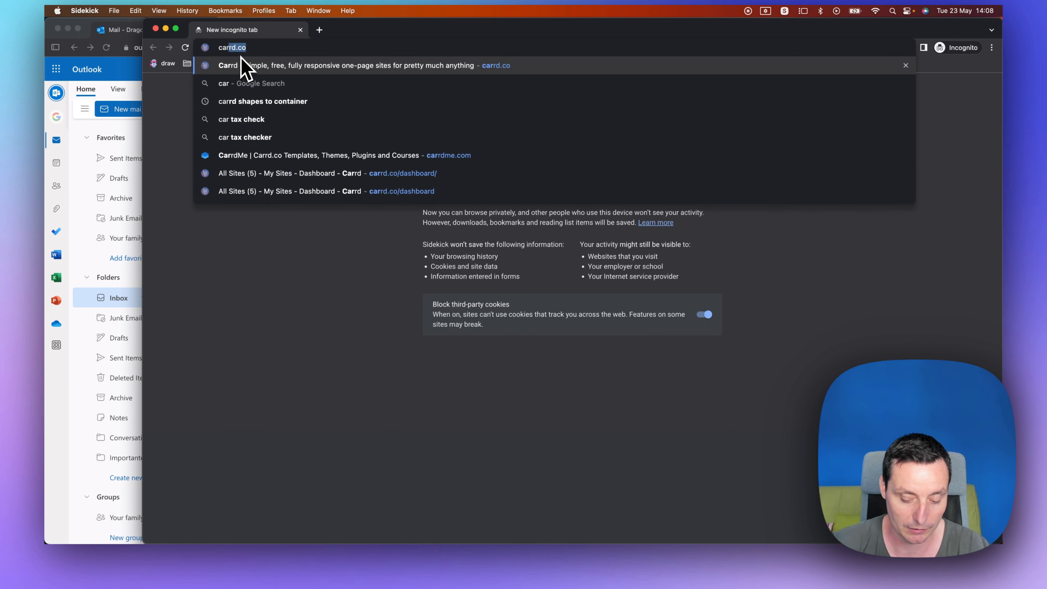
{"action": "type", "text": "rd.co"}
{"action": "key", "text": "Return"}
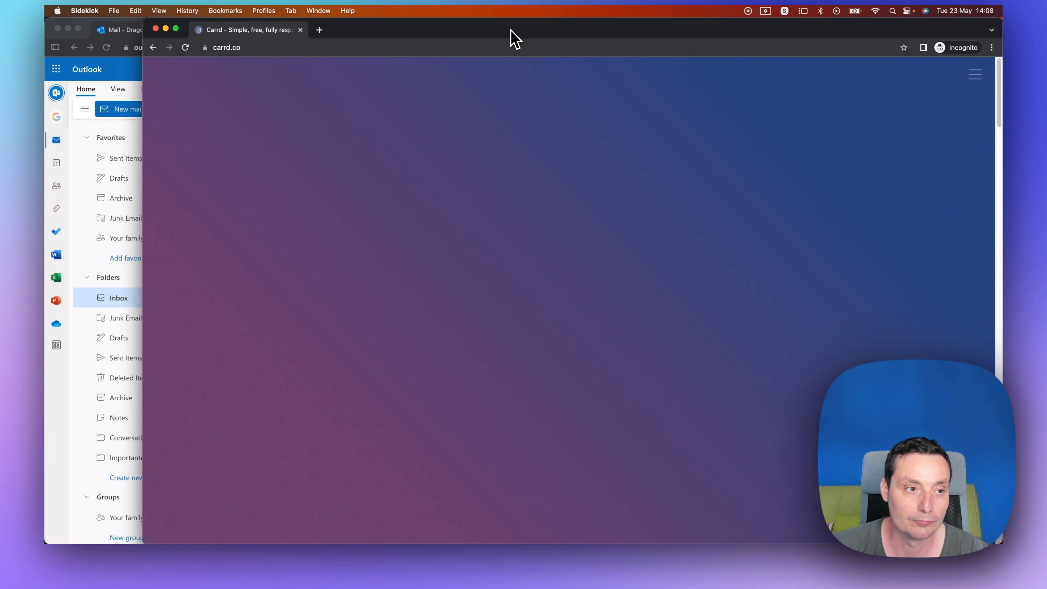
Start a new site from the dark "Magna Sed Etiam" template in the Profile category.
{"action": "double_click", "coordinate": [511, 29]}
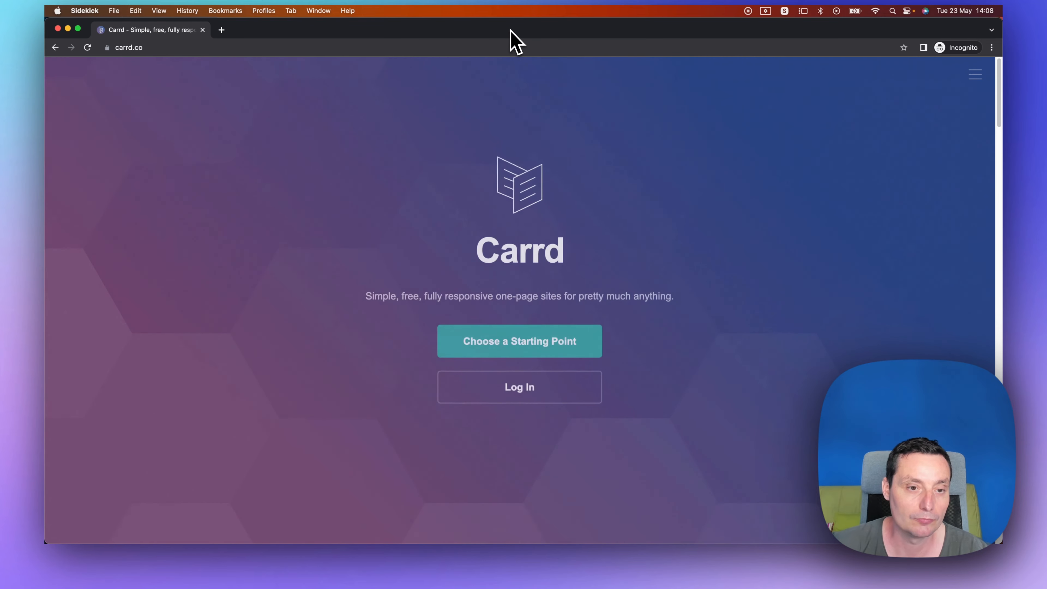
{"action": "left_click", "coordinate": [563, 348]}
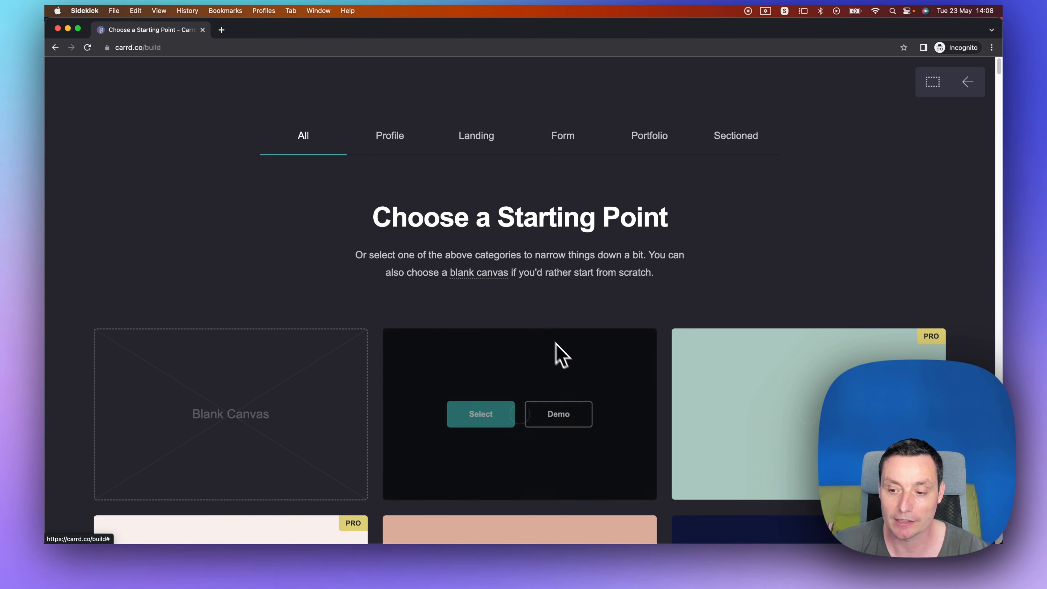
{"action": "left_click", "coordinate": [389, 138]}
{"action": "scroll", "coordinate": [762, 214], "scroll_direction": "down", "scroll_amount": 7}
{"action": "scroll", "coordinate": [762, 216], "scroll_direction": "down", "scroll_amount": 10}
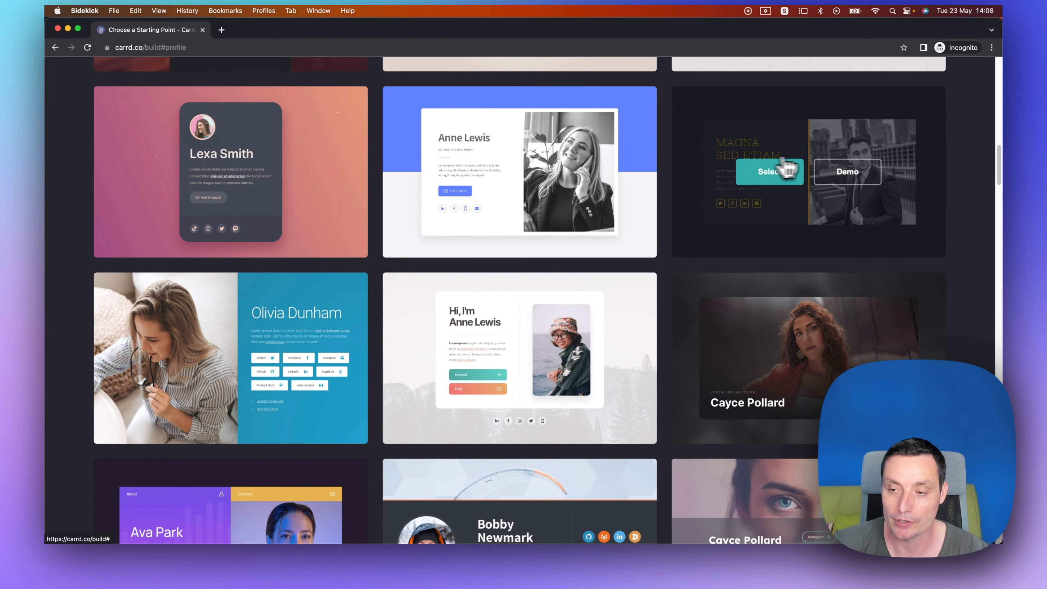
{"action": "left_click", "coordinate": [768, 179]}
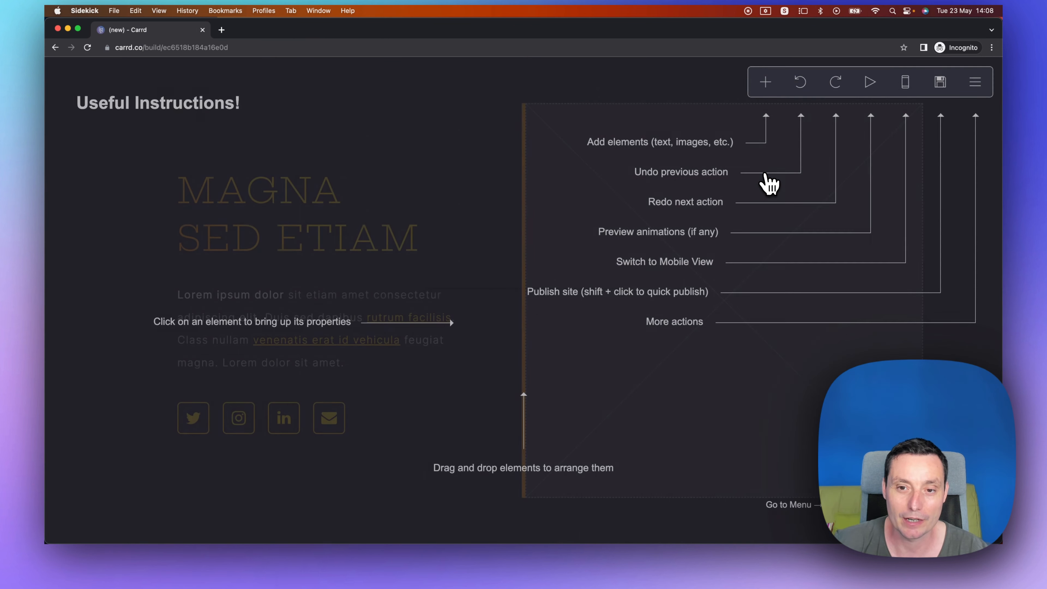
Replace the template heading with your full name.
{"action": "left_click", "coordinate": [451, 89]}
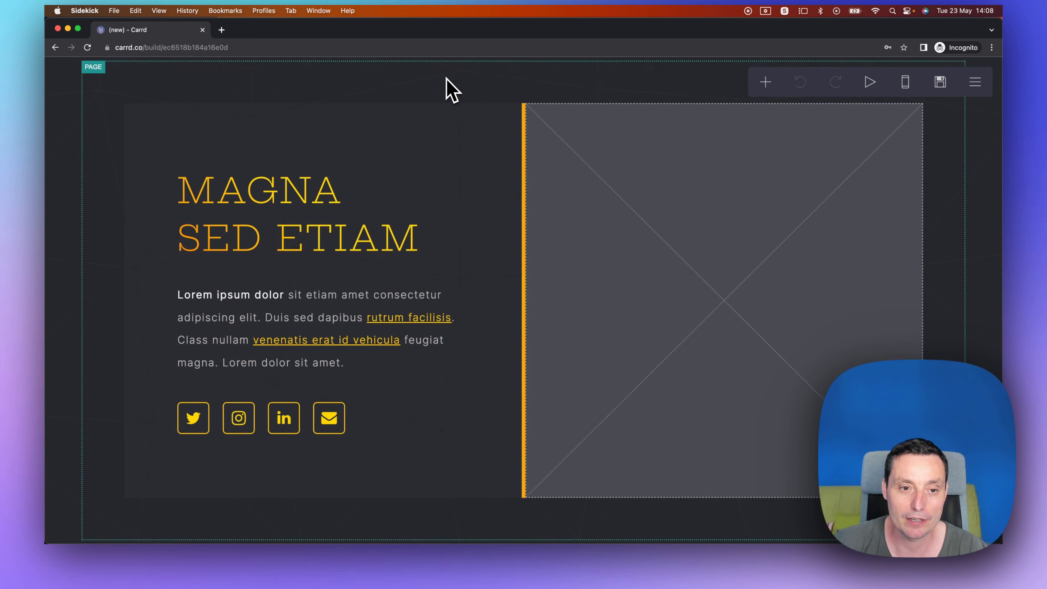
{"action": "left_click", "coordinate": [272, 222]}
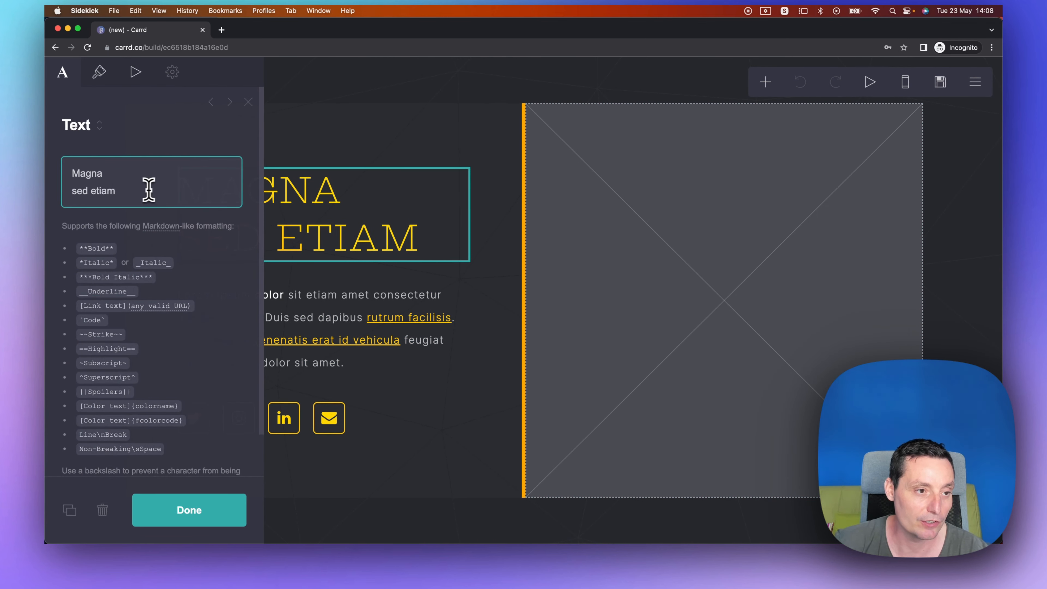
{"action": "left_click_drag", "start_coordinate": [149, 190], "coordinate": [54, 179]}
{"action": "type", "text": "Dragos Balota"}
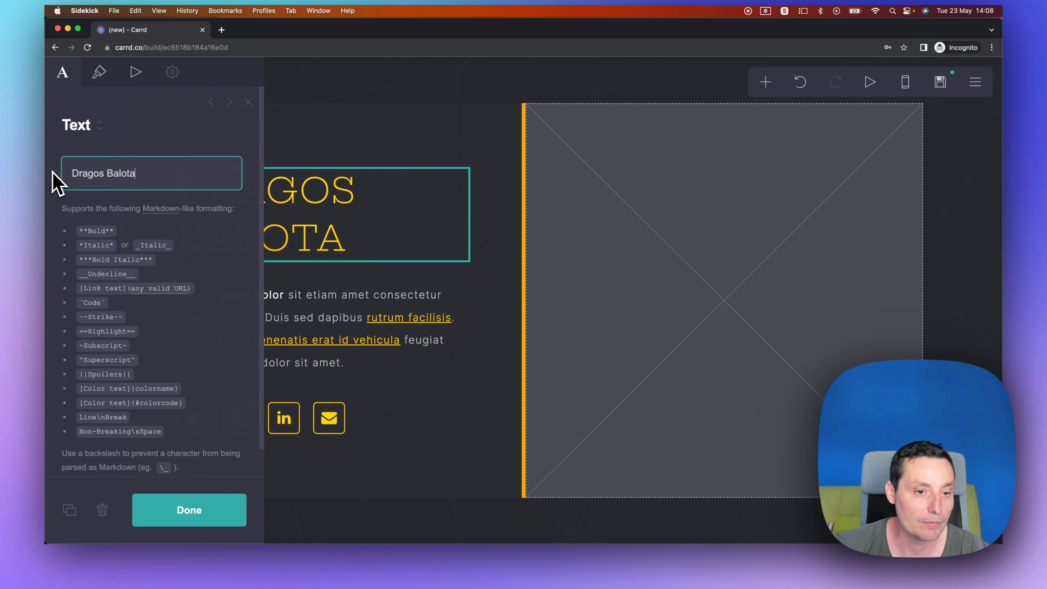
{"action": "left_click", "coordinate": [207, 517]}
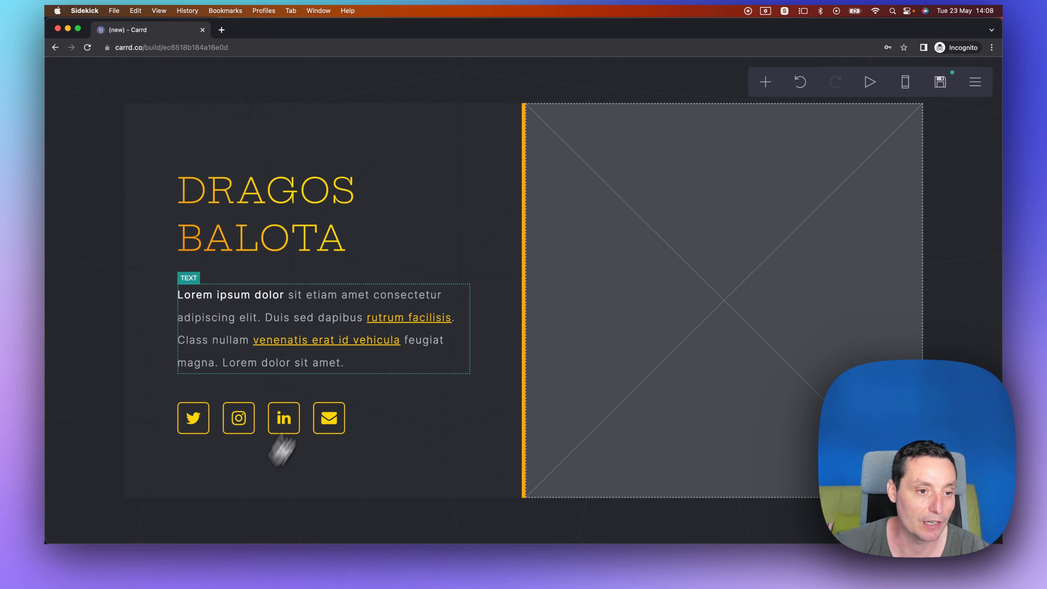
Replace the placeholder paragraph with the pasted bio text about being a YouTuber and blogger.
{"action": "left_click", "coordinate": [300, 314]}
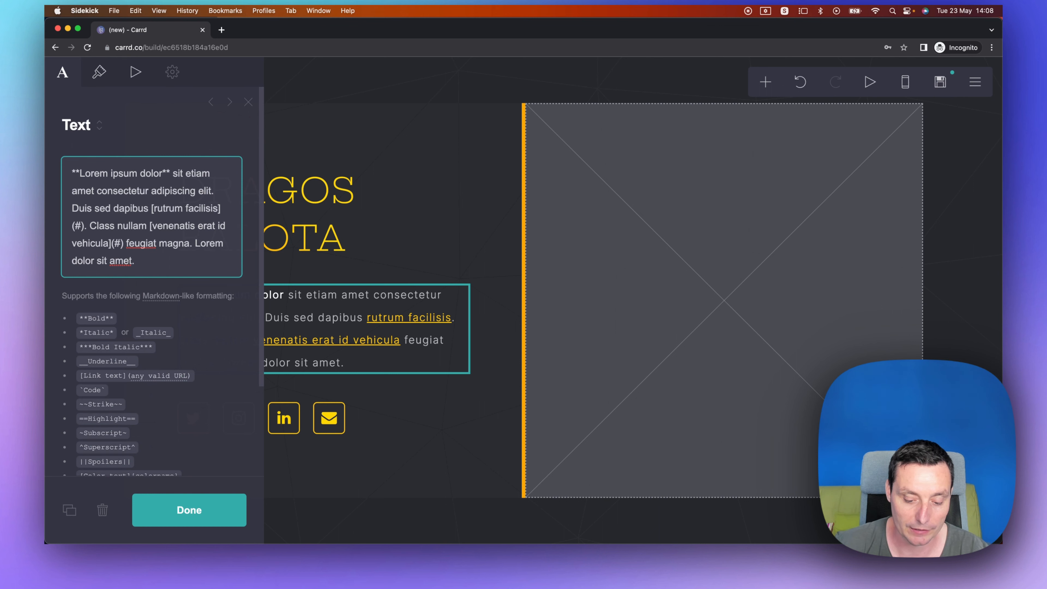
{"action": "key", "text": "super+Tab"}
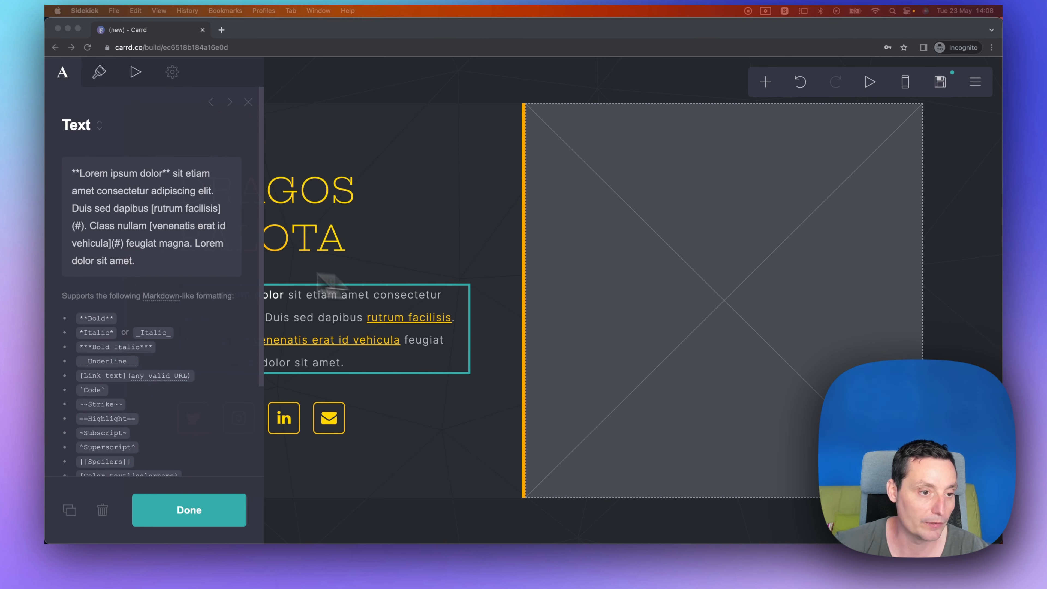
{"action": "left_click", "coordinate": [151, 262]}
{"action": "left_click_drag", "start_coordinate": [152, 262], "coordinate": [68, 171]}
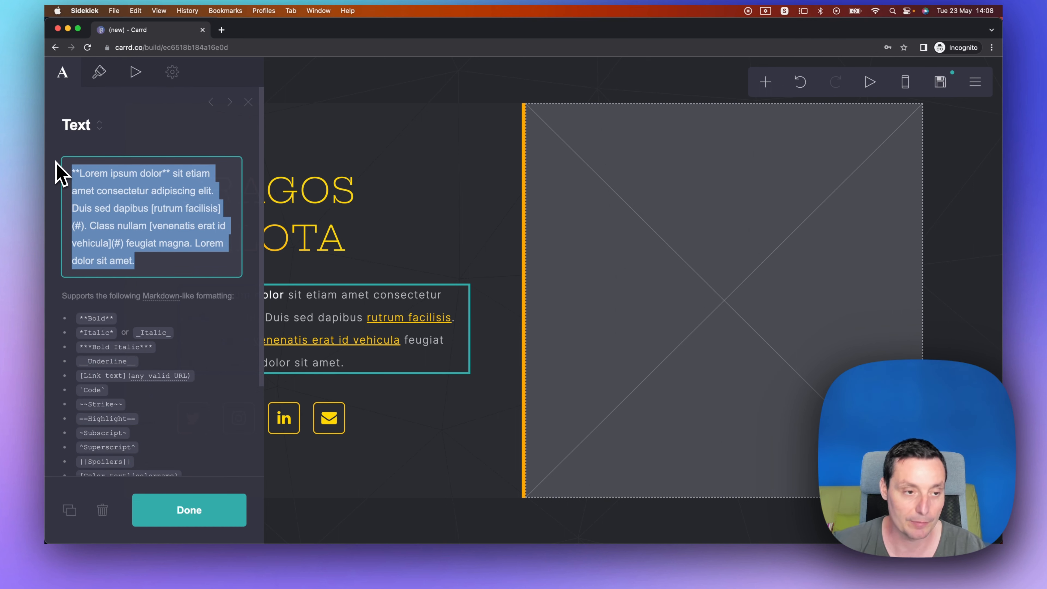
{"action": "type", "text": "Online **YouTuber** and blogger that likes to write about WordPress and various Web tools. I like to write on [bitdoze.com](https://www.bitdoze.com) and [wpdoze.com](https://www.wpdoze.com) Connect with me by following me on social media platforms."}
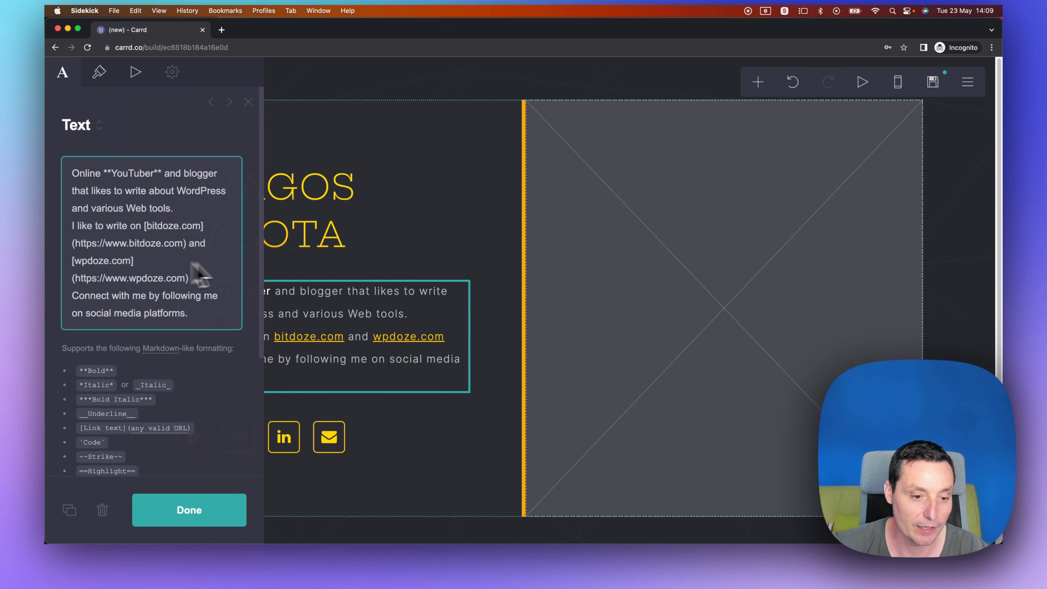
{"action": "scroll", "coordinate": [226, 229], "scroll_direction": "down", "scroll_amount": 3}
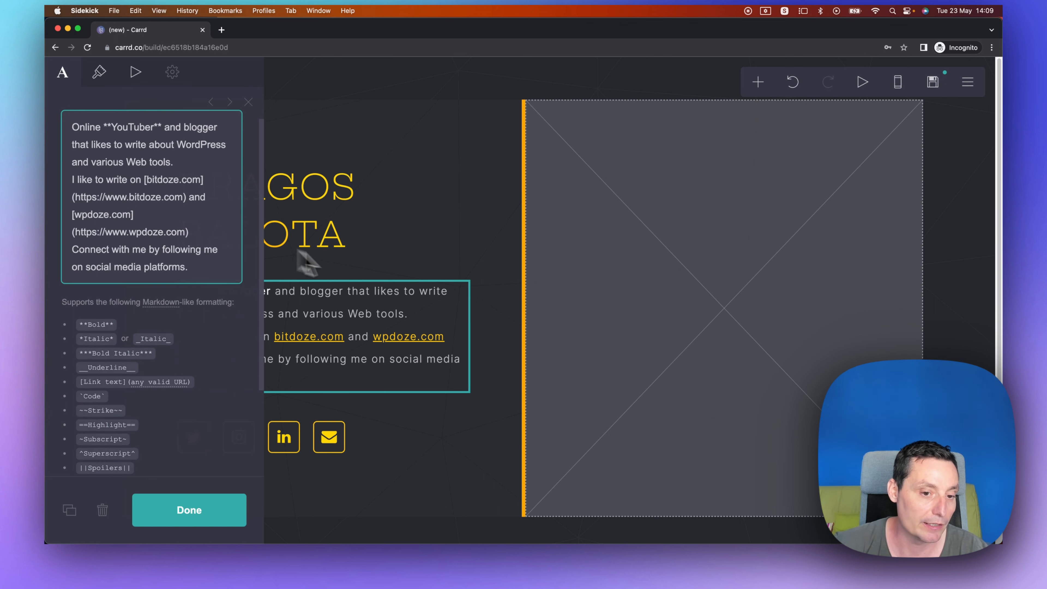
{"action": "left_click", "coordinate": [206, 510]}
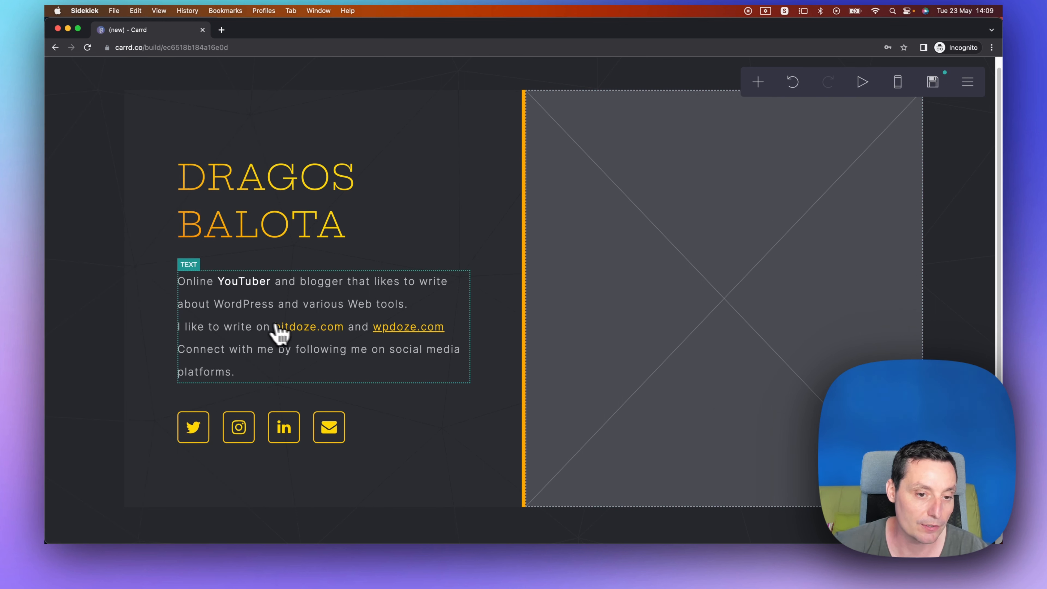
Insert blank lines between the bio's sentences to split it into separate paragraphs.
{"action": "left_click", "coordinate": [410, 316]}
{"action": "left_click", "coordinate": [161, 214]}
{"action": "key", "text": "Return"}
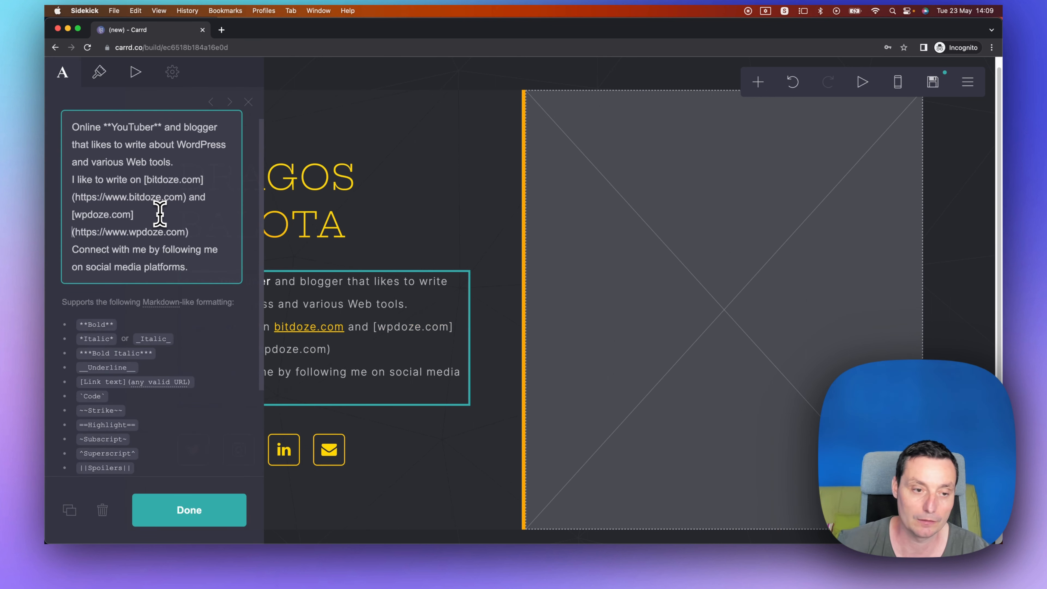
{"action": "left_click", "coordinate": [204, 156]}
{"action": "key", "text": "Return"}
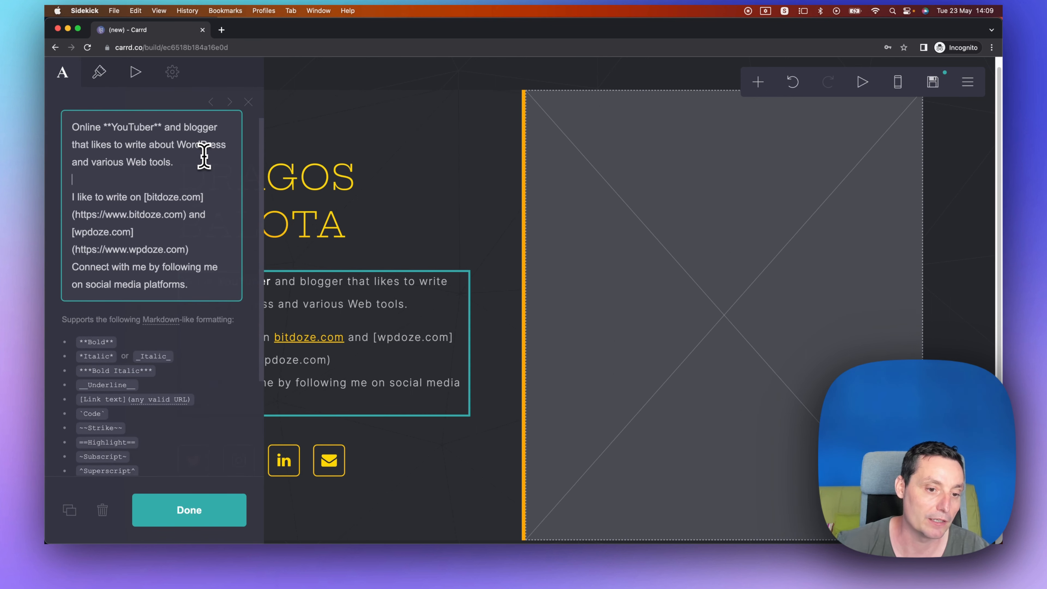
{"action": "scroll", "coordinate": [203, 241], "scroll_direction": "down", "scroll_amount": 1}
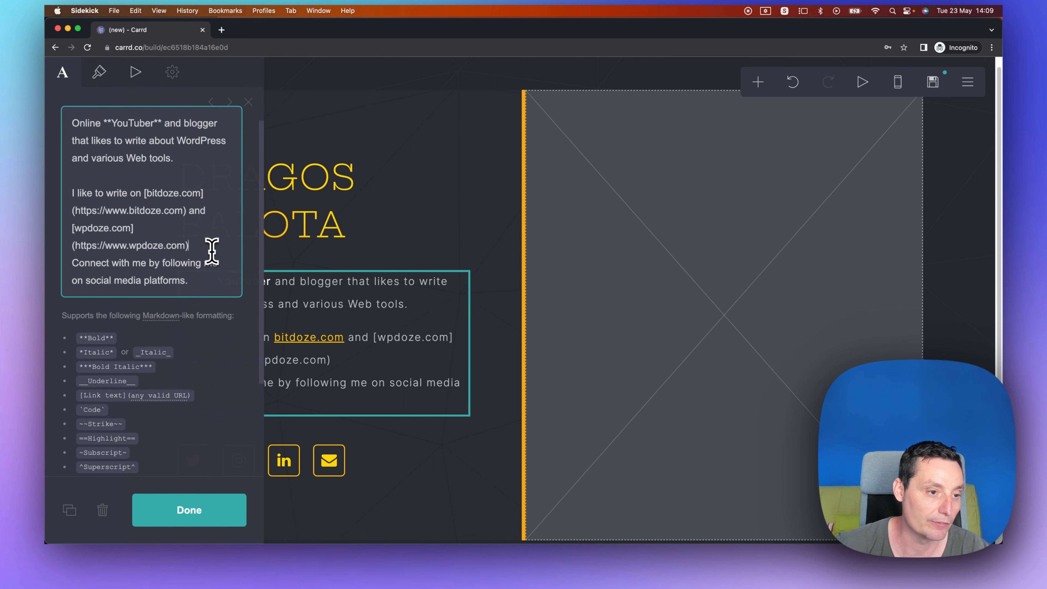
{"action": "key", "text": "Return"}
{"action": "left_click", "coordinate": [202, 508]}
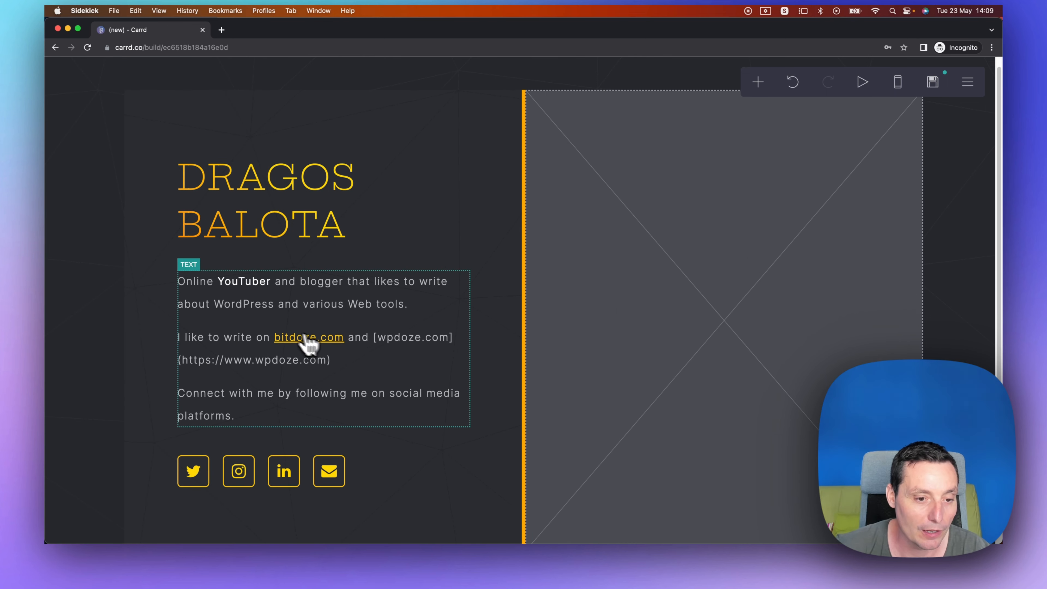
Repair the broken wpdoze.com link markup in the bio so it renders as a link.
{"action": "left_click", "coordinate": [272, 370]}
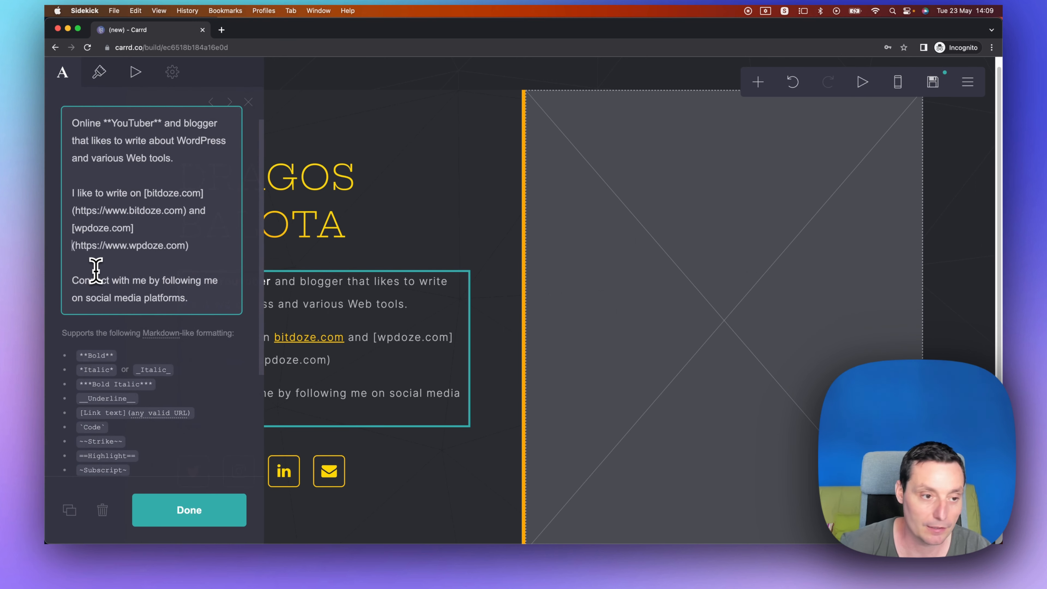
{"action": "key", "text": "BackSpace"}
{"action": "key", "text": "BackSpace"}
{"action": "type", "text": "]"}
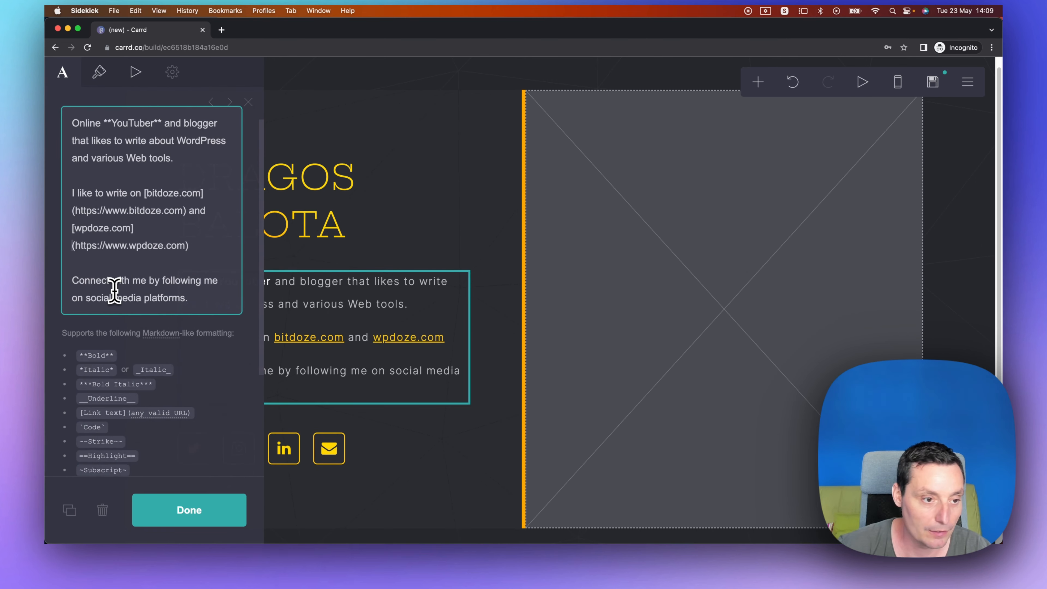
{"action": "key", "text": "Escape"}
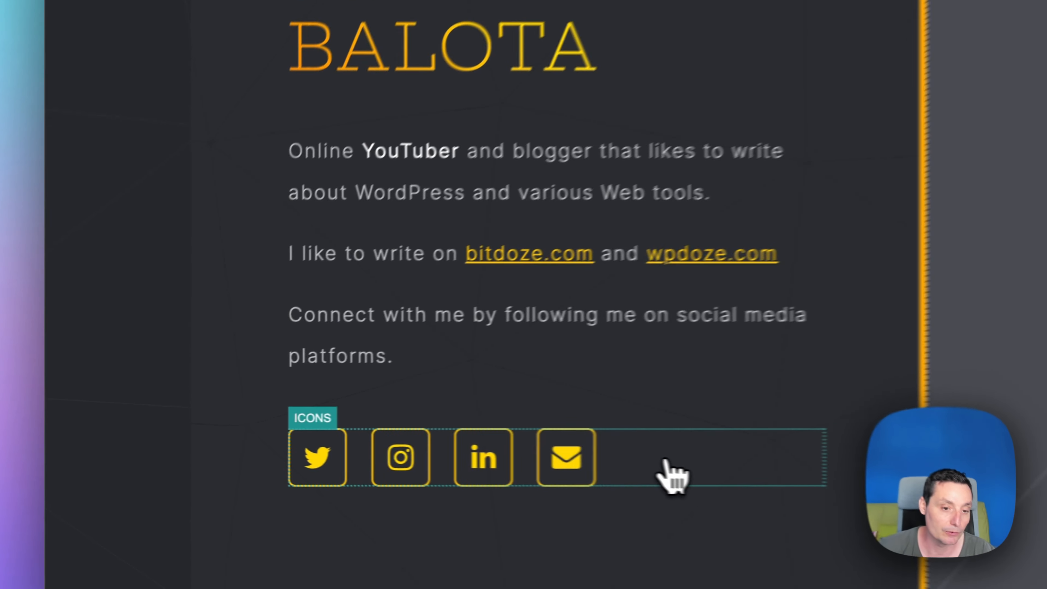
Add a YouTube icon to the social icons row.
{"action": "left_click", "coordinate": [386, 459]}
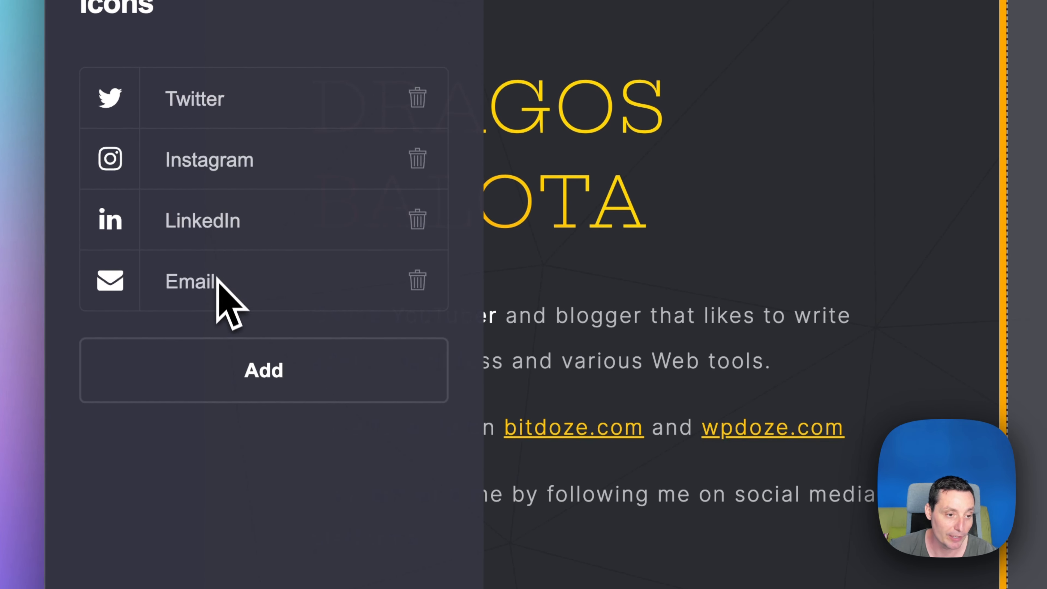
{"action": "left_click", "coordinate": [278, 375]}
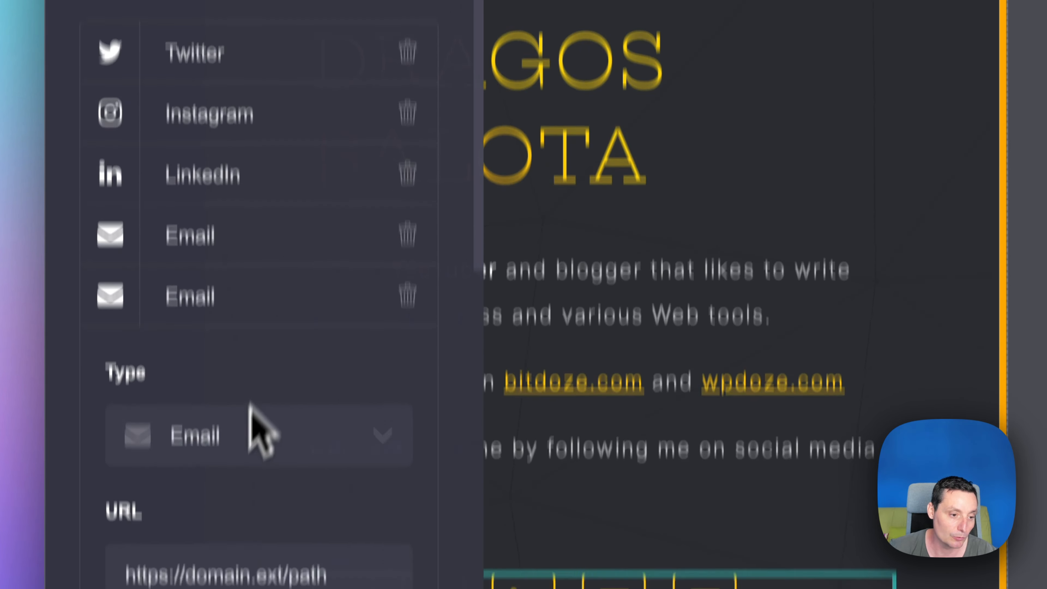
{"action": "left_click", "coordinate": [230, 455]}
{"action": "type", "text": "yo"}
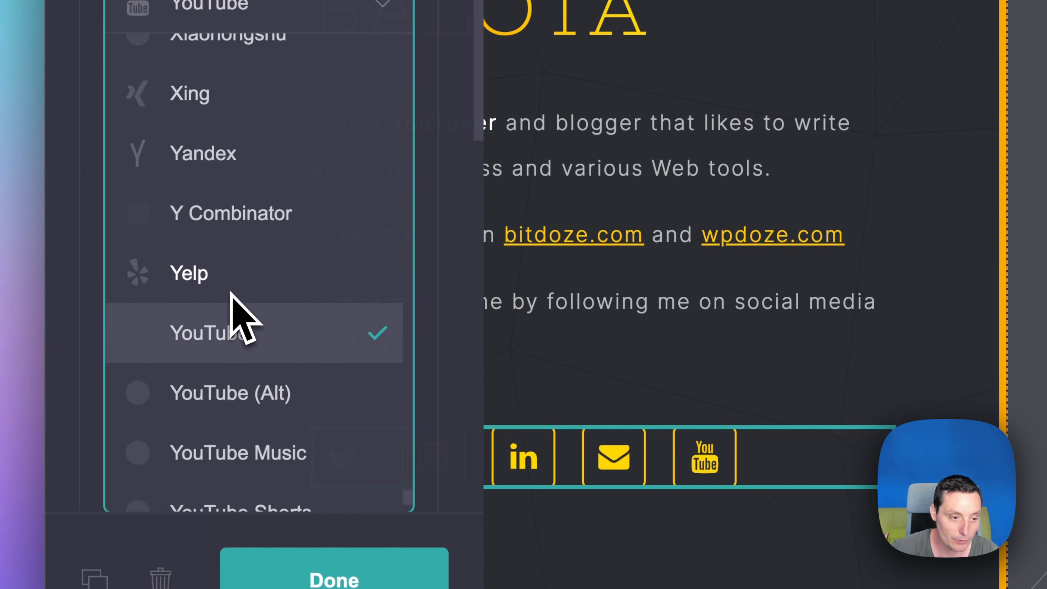
{"action": "key", "text": "Return"}
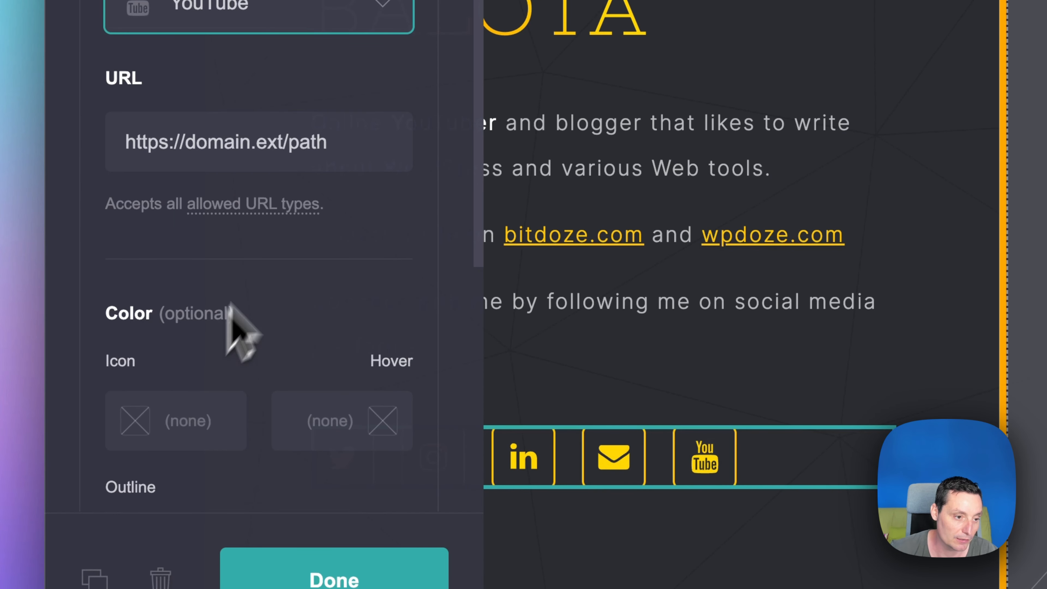
{"action": "scroll", "coordinate": [339, 119], "scroll_direction": "down", "scroll_amount": 1}
{"action": "left_click", "coordinate": [285, 117]}
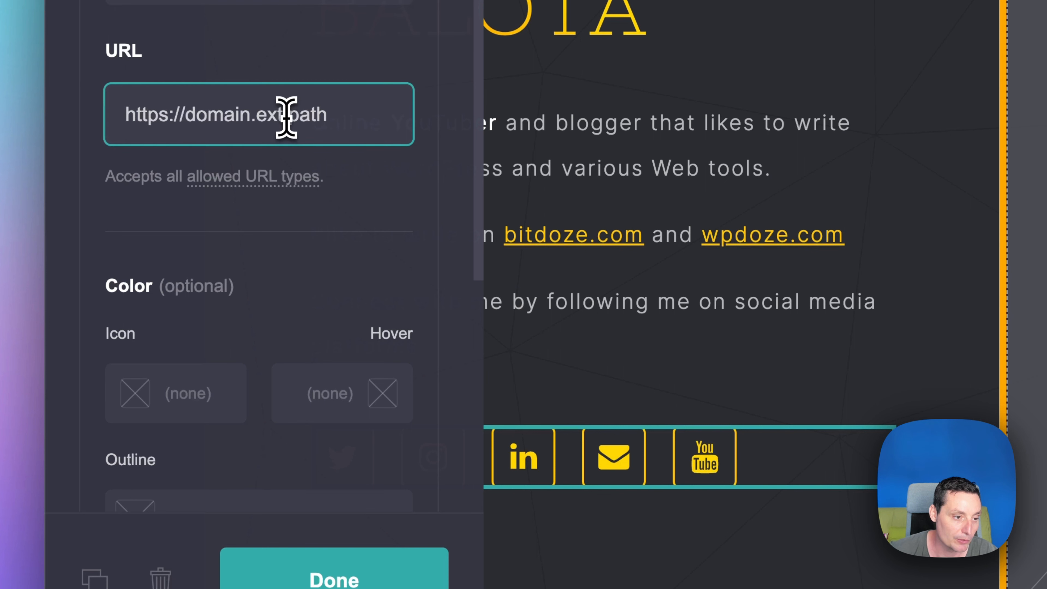
{"action": "triple_click", "coordinate": [285, 118]}
{"action": "scroll", "coordinate": [285, 117], "scroll_direction": "down", "scroll_amount": 7}
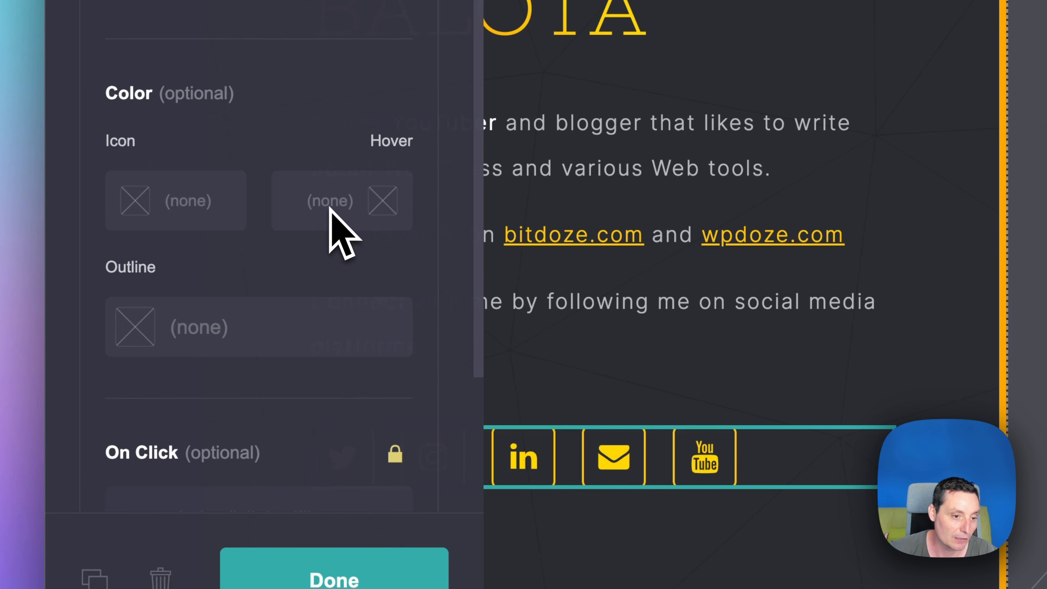
{"action": "scroll", "coordinate": [285, 222], "scroll_direction": "down", "scroll_amount": 10}
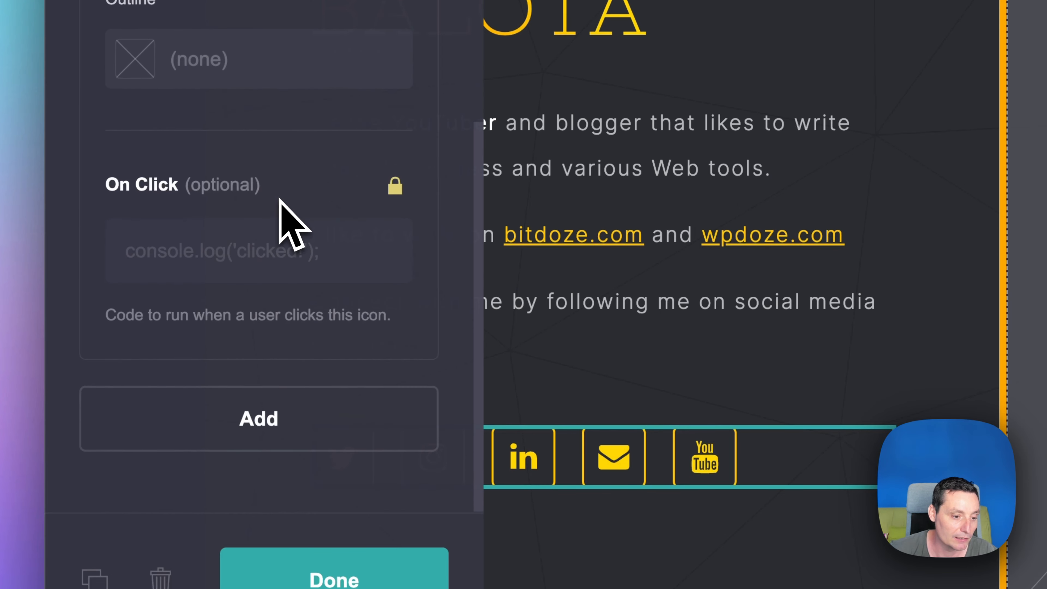
{"action": "left_click", "coordinate": [331, 545]}
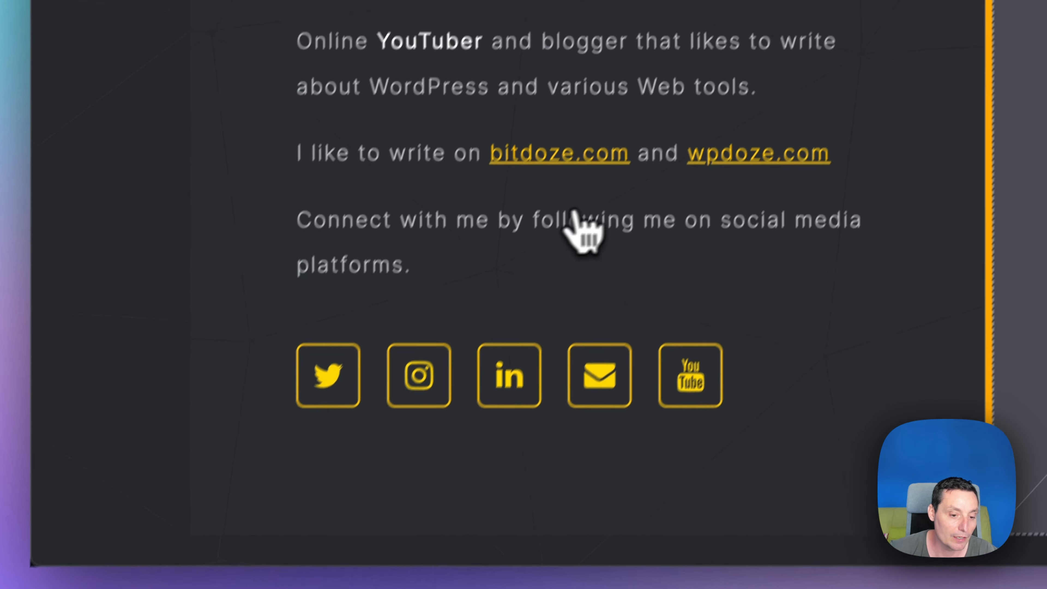
Reorder the social icons so YouTube sits before Email.
{"action": "left_click", "coordinate": [744, 432]}
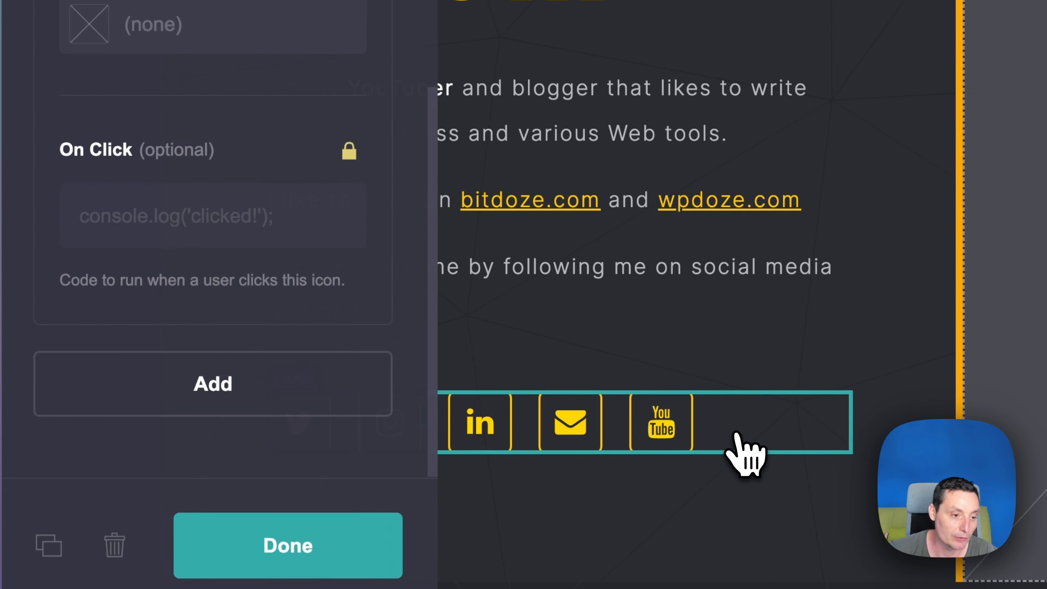
{"action": "scroll", "coordinate": [252, 318], "scroll_direction": "up", "scroll_amount": 15}
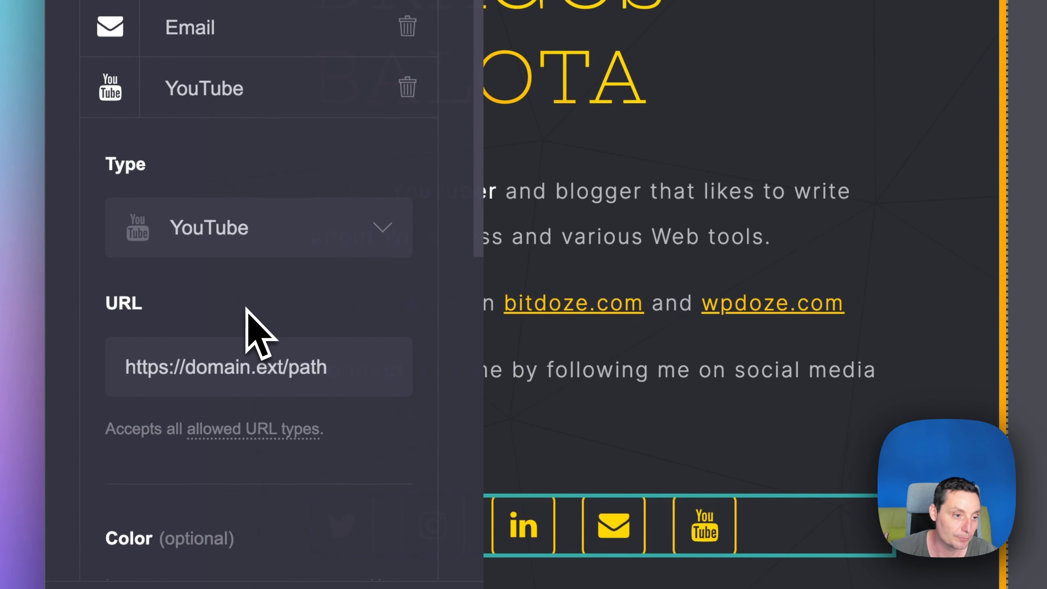
{"action": "mouse_move", "coordinate": [204, 92]}
{"action": "left_mouse_down"}
{"action": "mouse_move", "coordinate": [208, 1]}
{"action": "mouse_move", "coordinate": [212, 103]}
{"action": "left_mouse_up"}
{"action": "scroll", "coordinate": [252, 280], "scroll_direction": "up", "scroll_amount": 5}
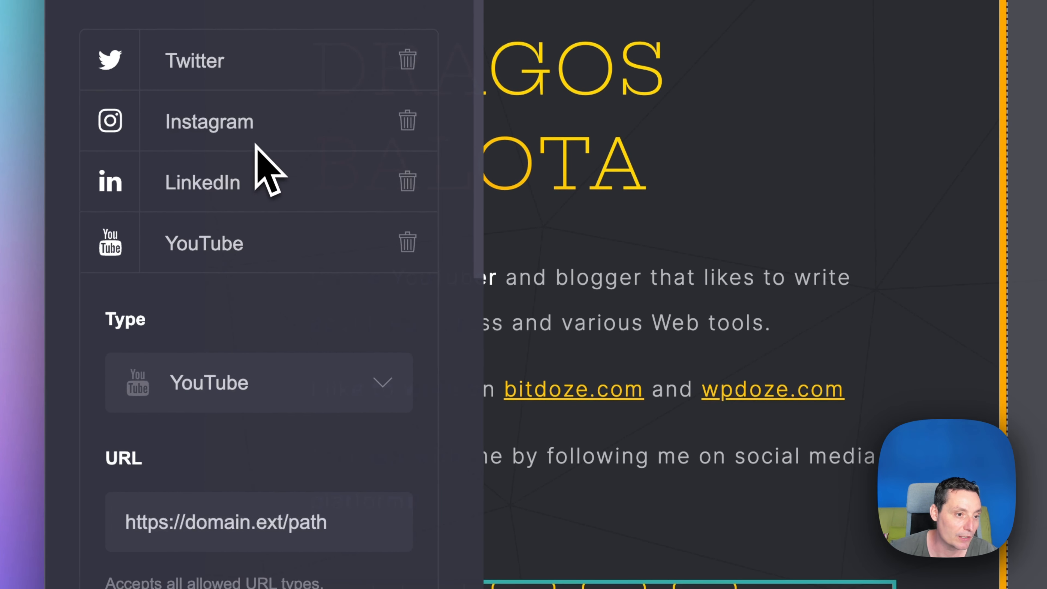
Add a new icon to the social icons row and set its type to Facebook.
{"action": "scroll", "coordinate": [295, 355], "scroll_direction": "down", "scroll_amount": 15}
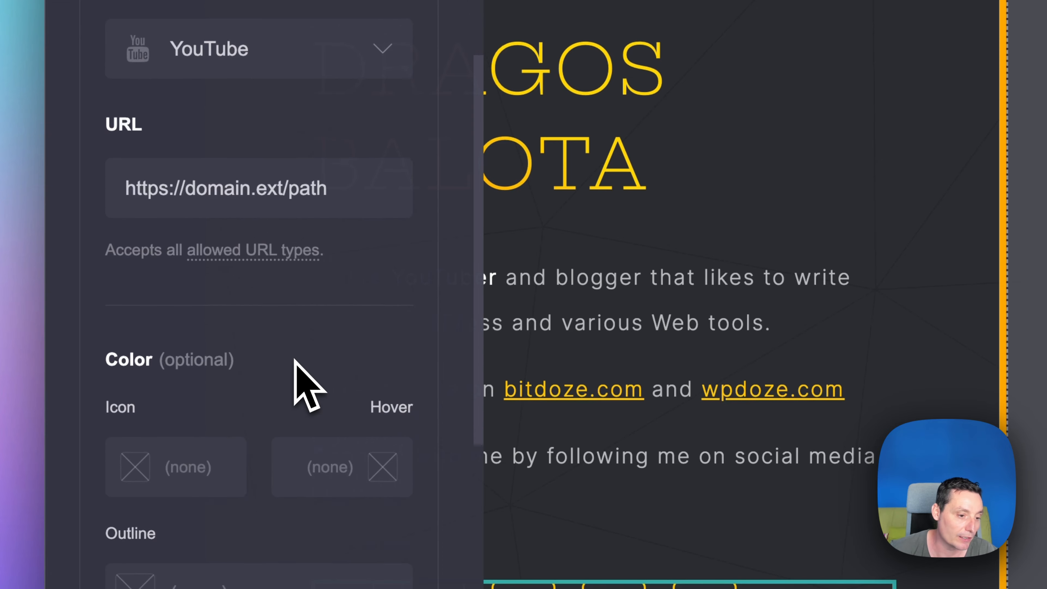
{"action": "scroll", "coordinate": [285, 413], "scroll_direction": "down", "scroll_amount": 3}
{"action": "left_click", "coordinate": [276, 486]}
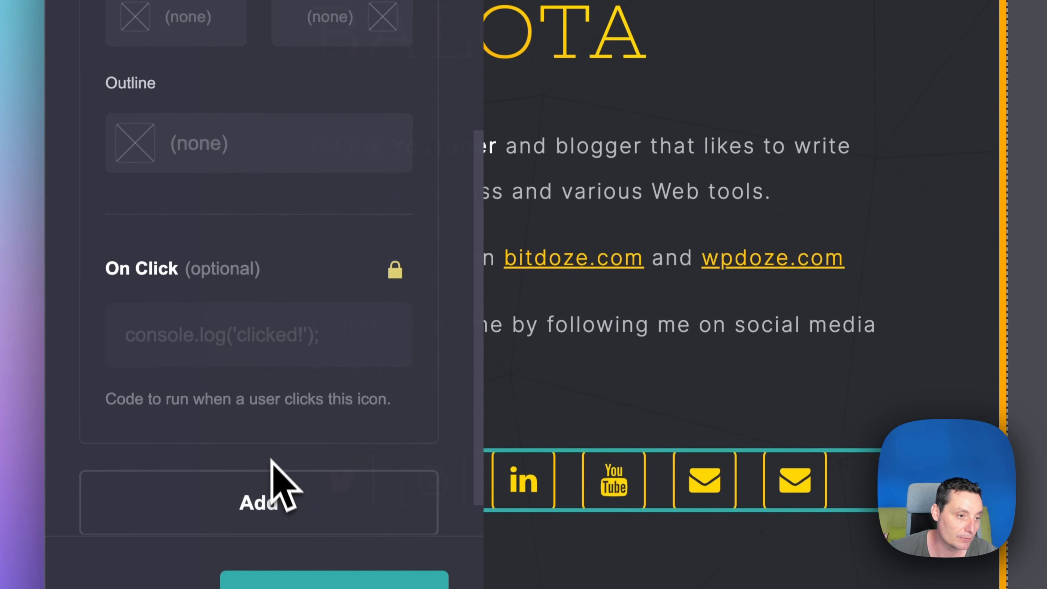
{"action": "scroll", "coordinate": [276, 348], "scroll_direction": "up", "scroll_amount": 4}
{"action": "left_click", "coordinate": [214, 107]}
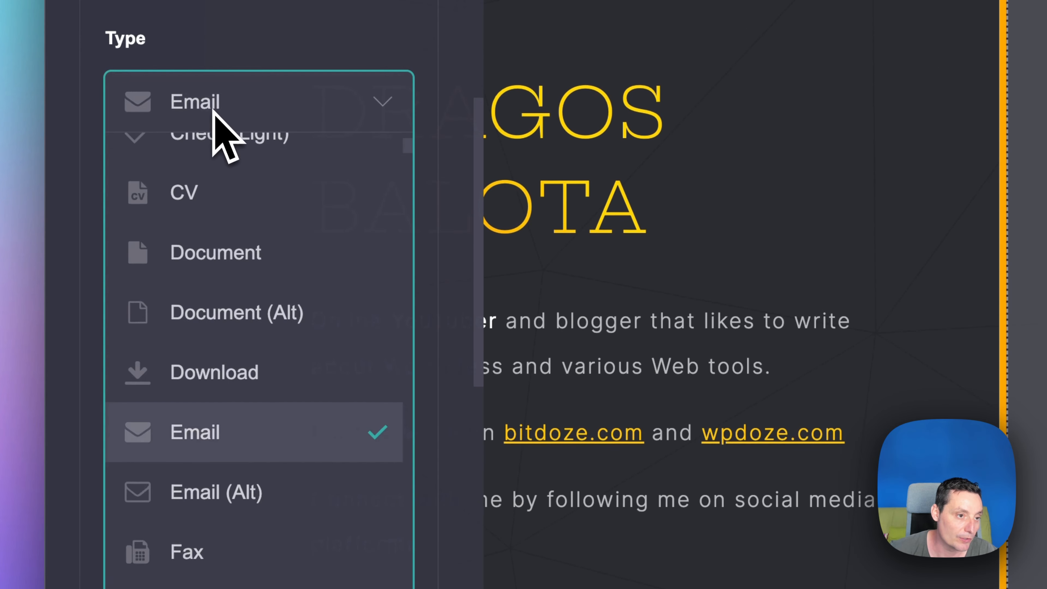
{"action": "type", "text": "face"}
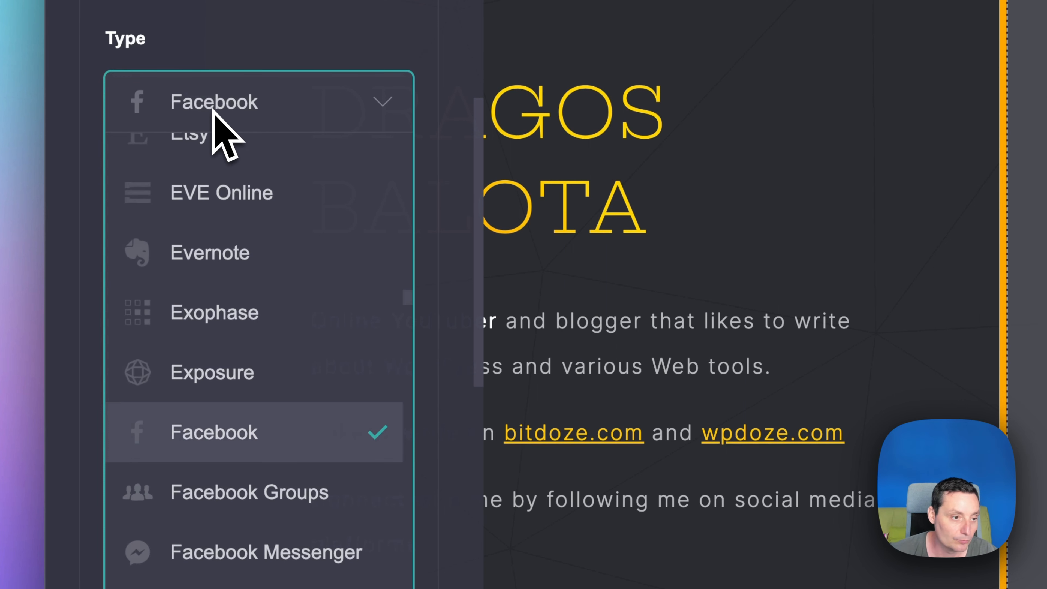
{"action": "left_click", "coordinate": [272, 450]}
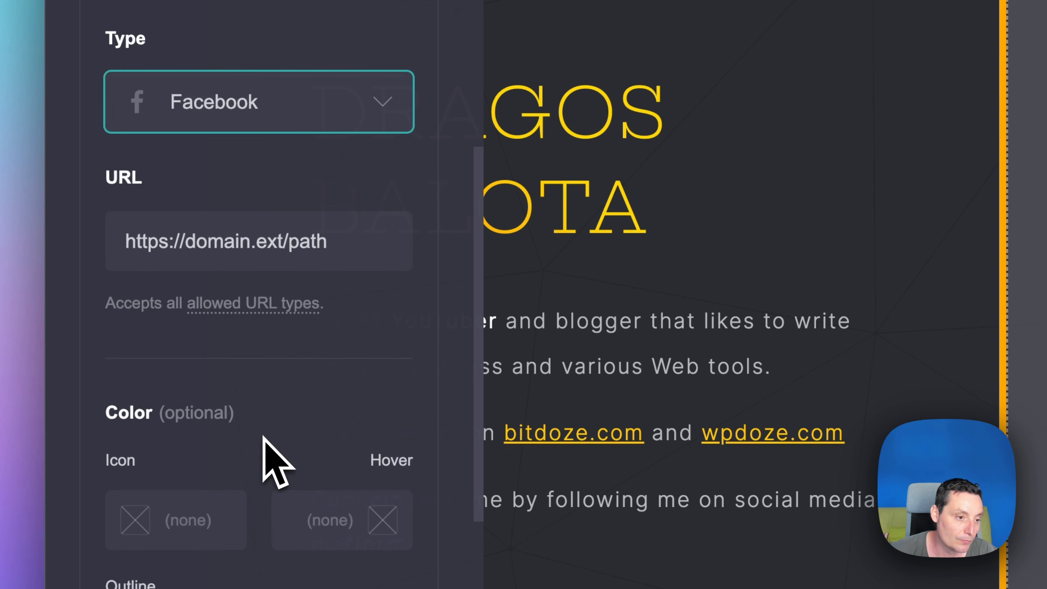
Move the Facebook icon above Email in the icons list and close the icons panel.
{"action": "left_click", "coordinate": [272, 247]}
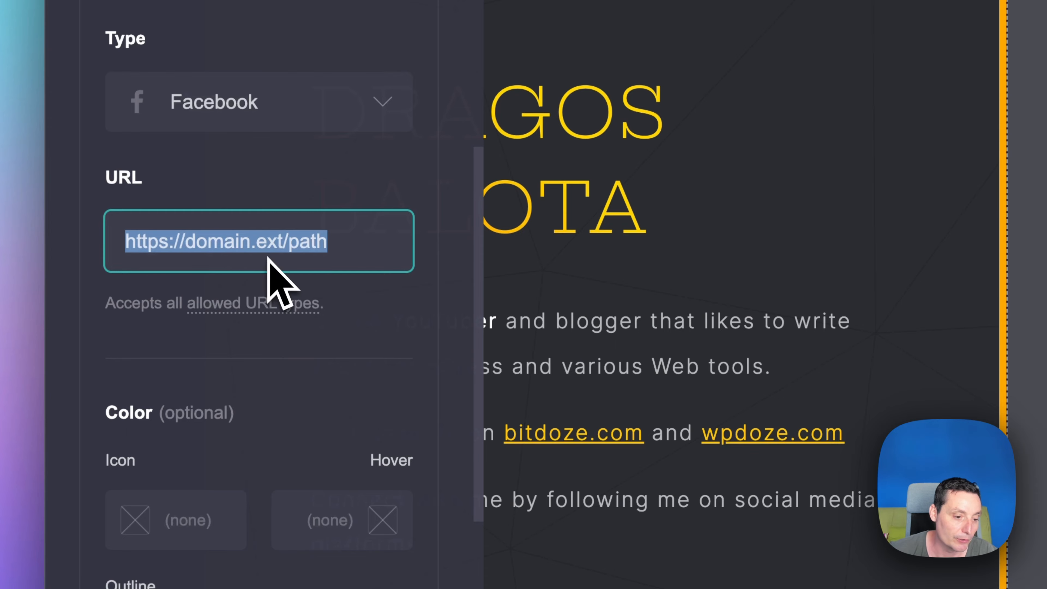
{"action": "scroll", "coordinate": [281, 281], "scroll_direction": "down", "scroll_amount": 3}
{"action": "scroll", "coordinate": [284, 247], "scroll_direction": "down", "scroll_amount": 6}
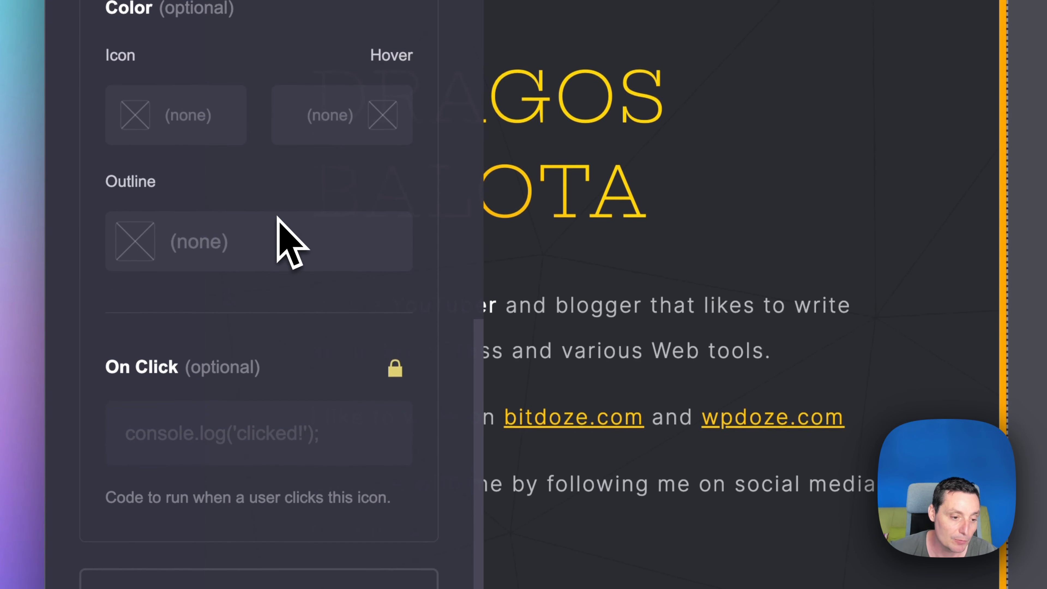
{"action": "scroll", "coordinate": [280, 231], "scroll_direction": "up", "scroll_amount": 10}
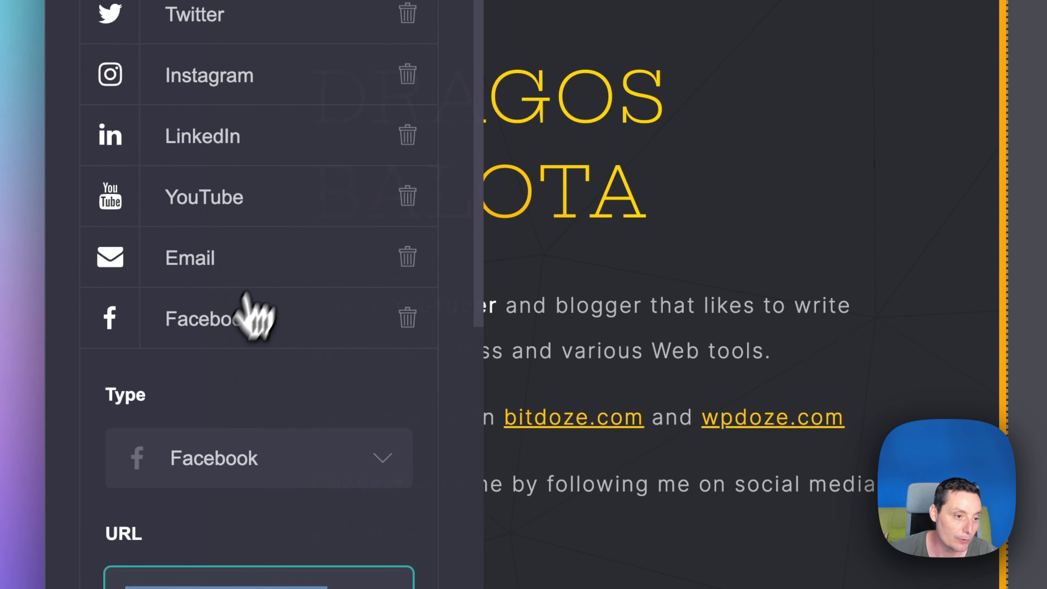
{"action": "left_click_drag", "start_coordinate": [252, 311], "coordinate": [237, 226]}
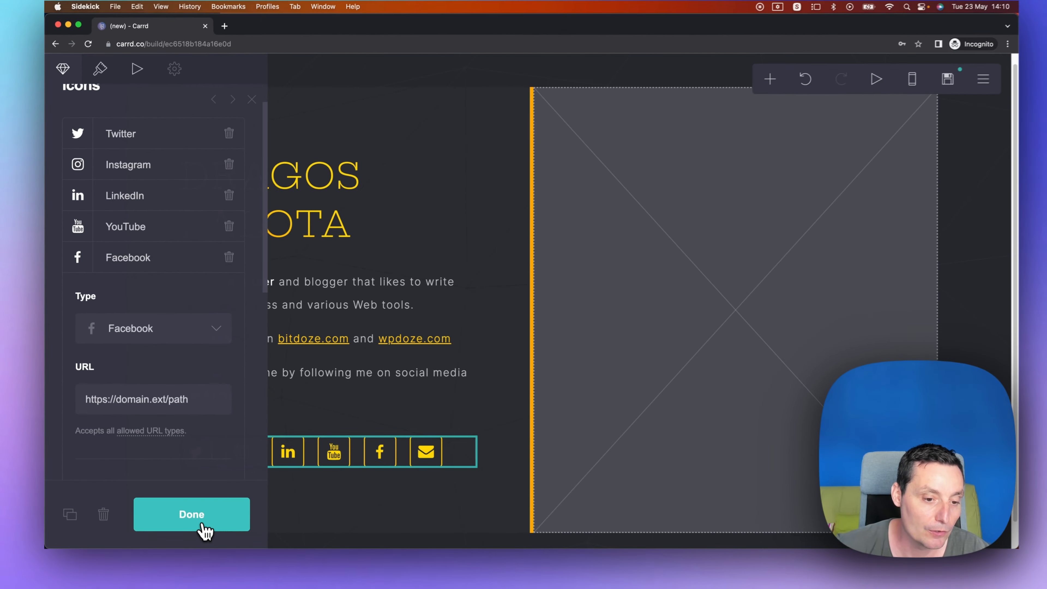
{"action": "left_click", "coordinate": [204, 516]}
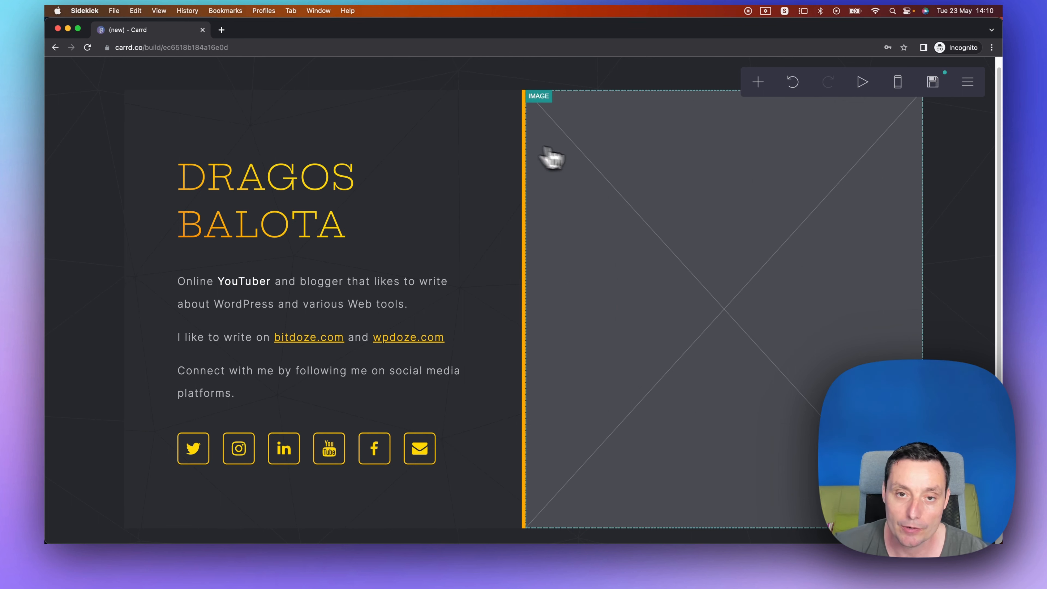
Upload dragosb3.jpeg from the Desktop into the empty image placeholder.
{"action": "left_click", "coordinate": [635, 167]}
{"action": "left_click", "coordinate": [170, 179]}
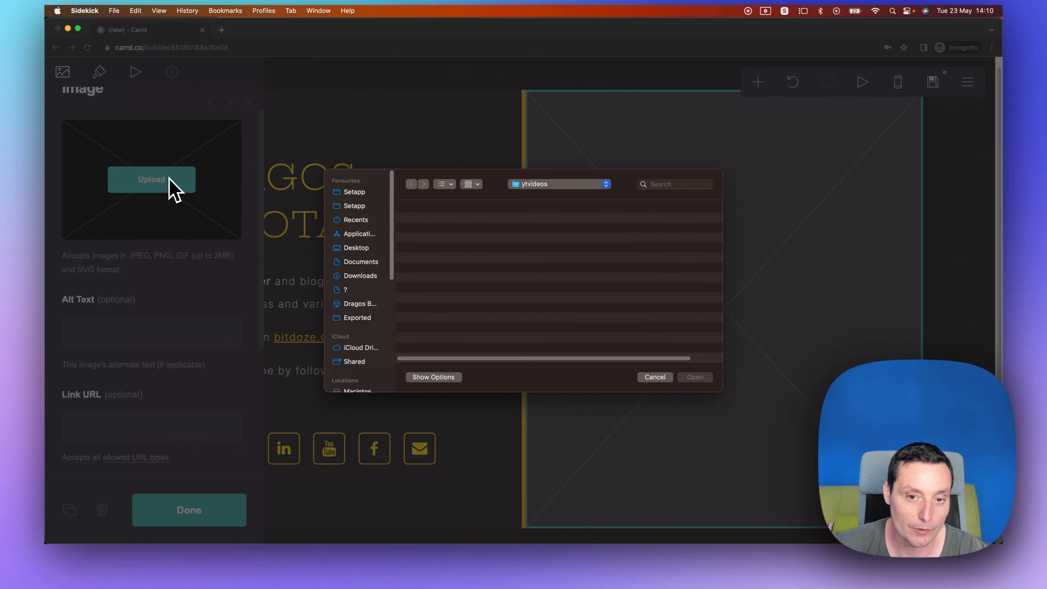
{"action": "left_click", "coordinate": [352, 248]}
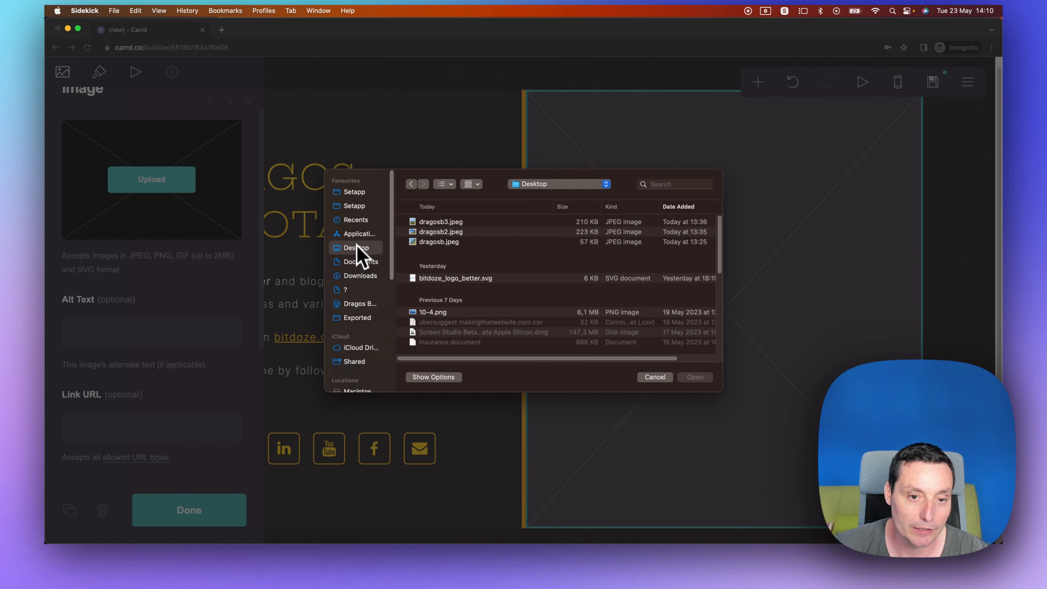
{"action": "left_click", "coordinate": [435, 223]}
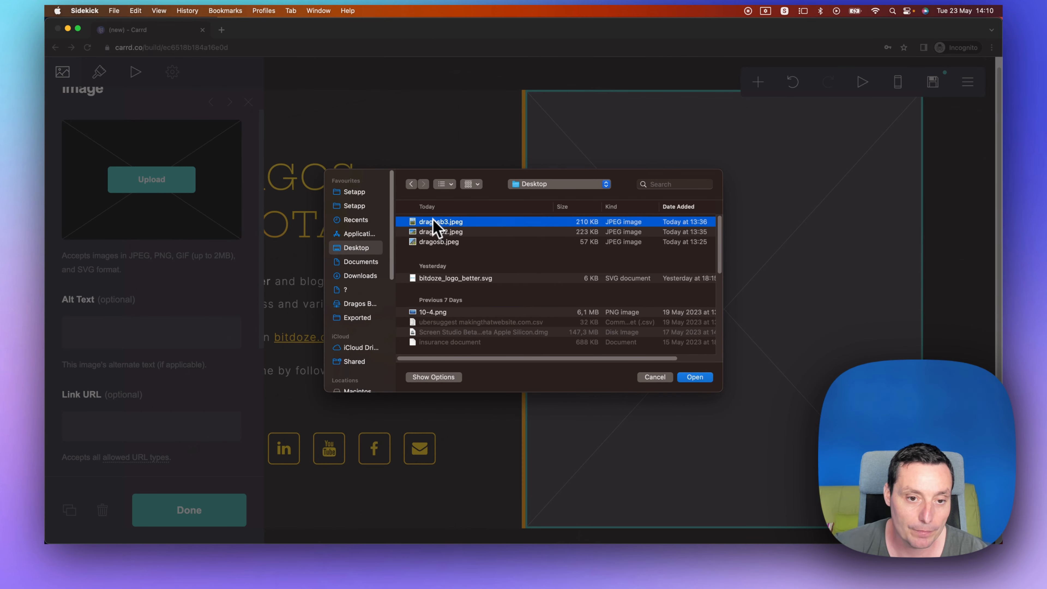
{"action": "left_click", "coordinate": [703, 378]}
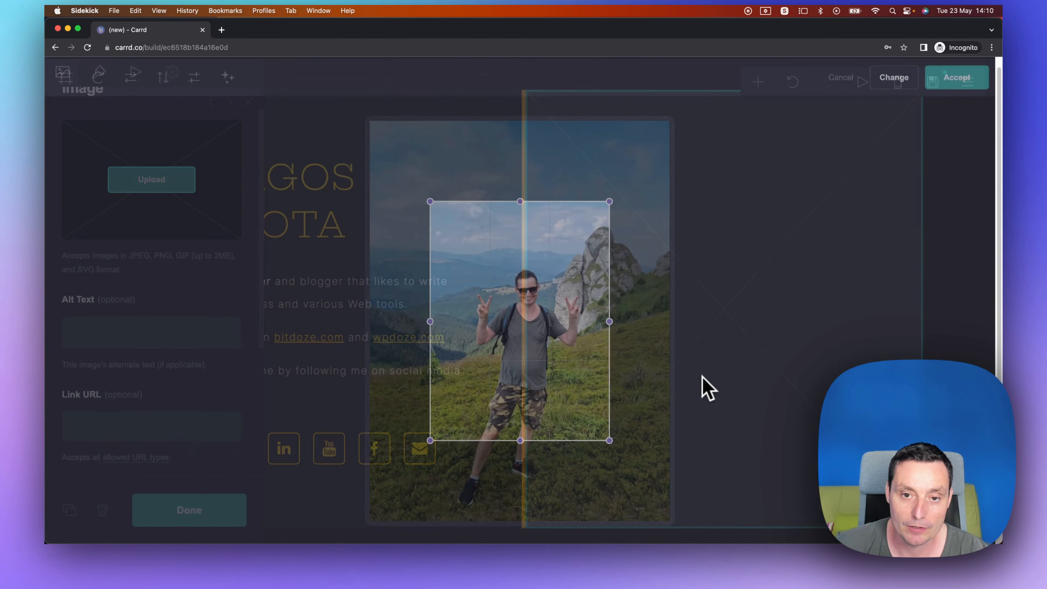
Widen and lengthen the crop area to cover most of the photo, then accept the image and close the panel.
{"action": "left_click_drag", "start_coordinate": [432, 199], "coordinate": [391, 194]}
{"action": "left_click_drag", "start_coordinate": [610, 194], "coordinate": [642, 197]}
{"action": "left_click_drag", "start_coordinate": [517, 438], "coordinate": [513, 513]}
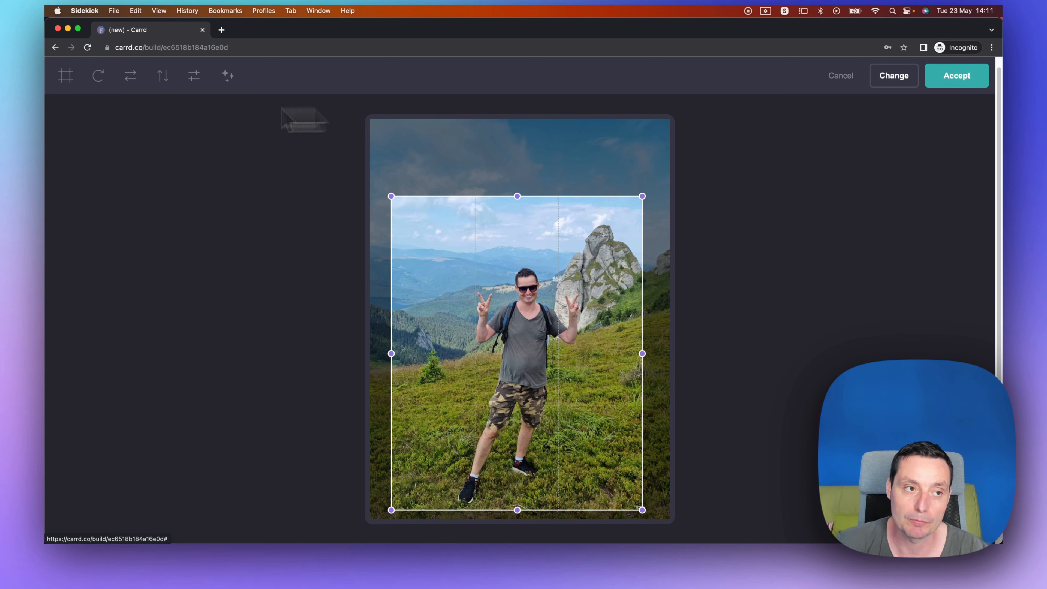
{"action": "left_click", "coordinate": [71, 79]}
{"action": "left_click", "coordinate": [73, 80]}
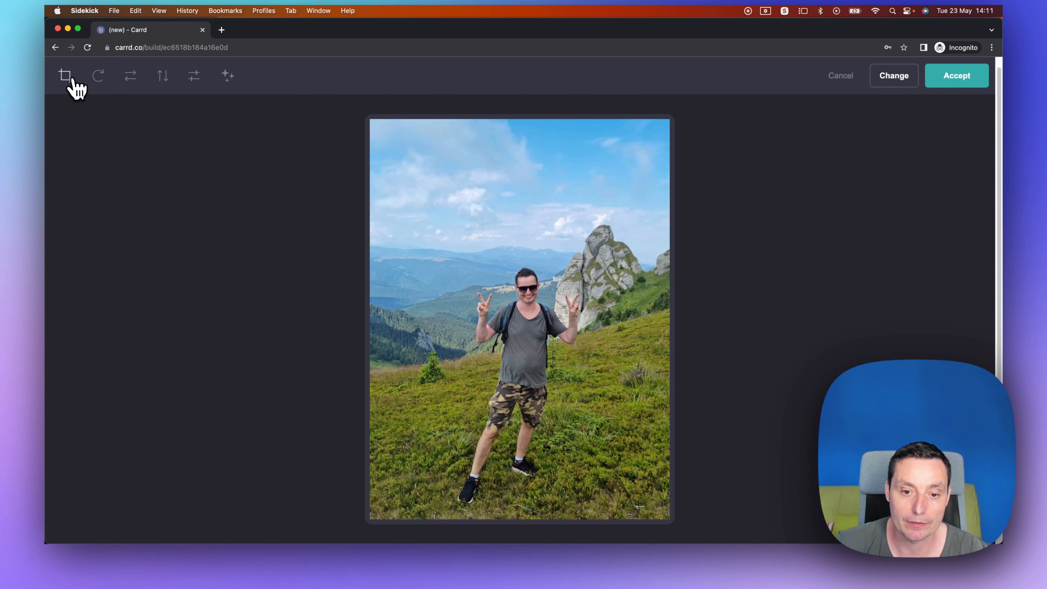
{"action": "left_click", "coordinate": [957, 75]}
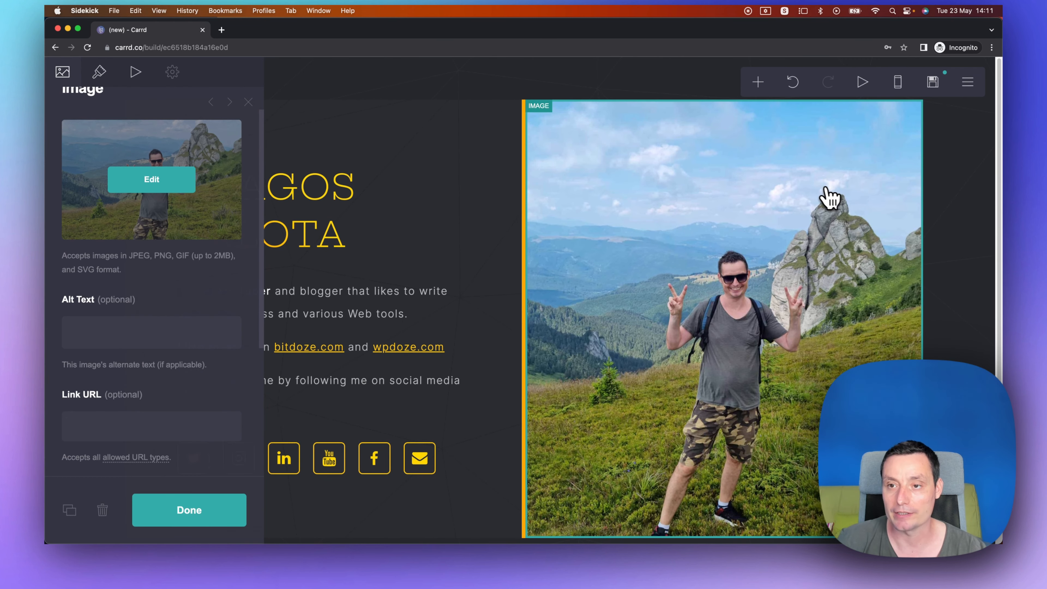
{"action": "left_click", "coordinate": [191, 513]}
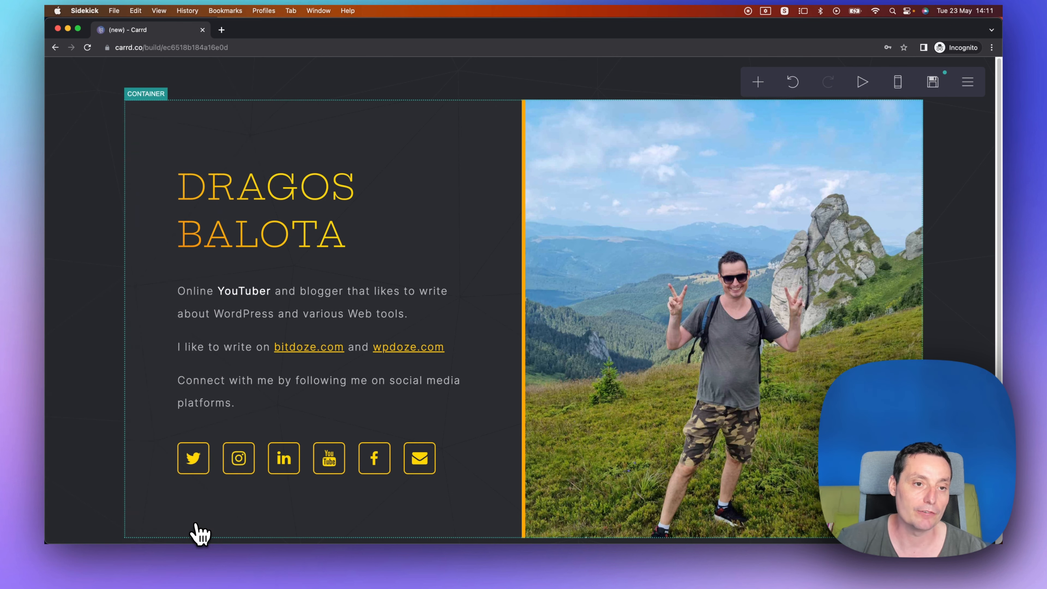
{"action": "left_click", "coordinate": [511, 87]}
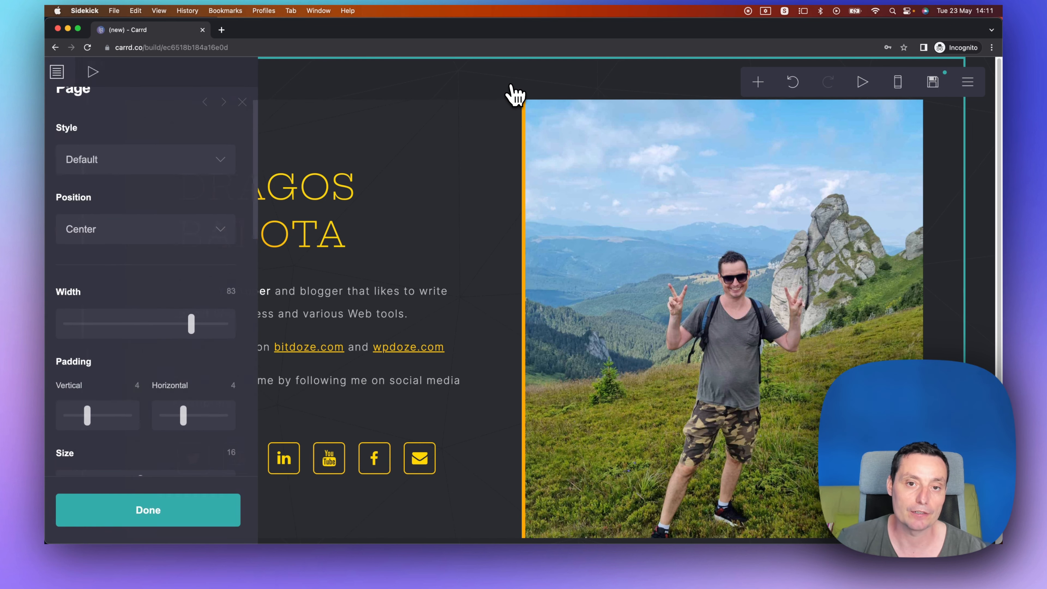
{"action": "left_click", "coordinate": [553, 82]}
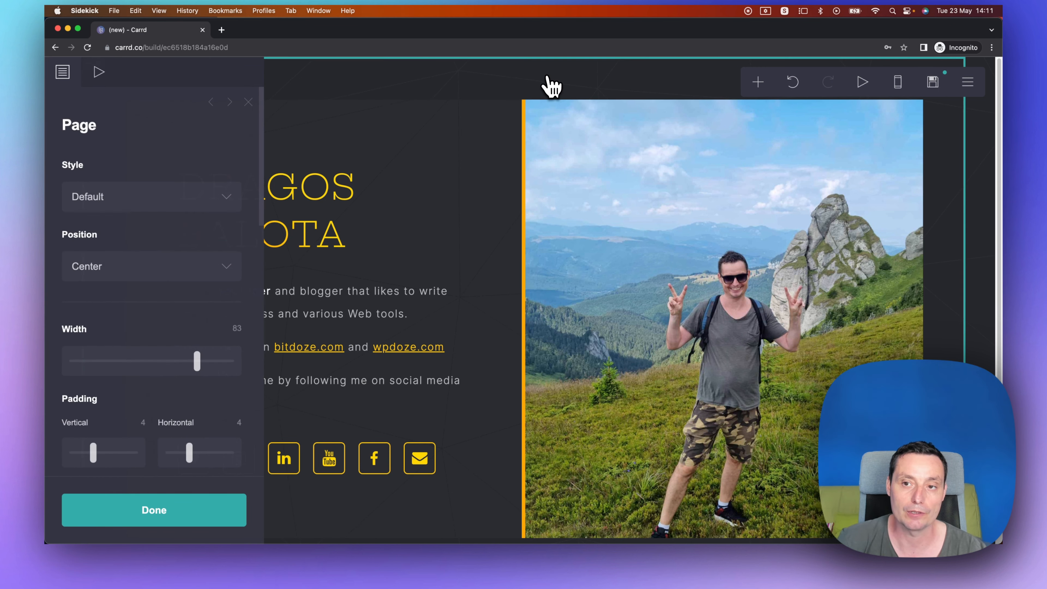
{"action": "left_click", "coordinate": [757, 82]}
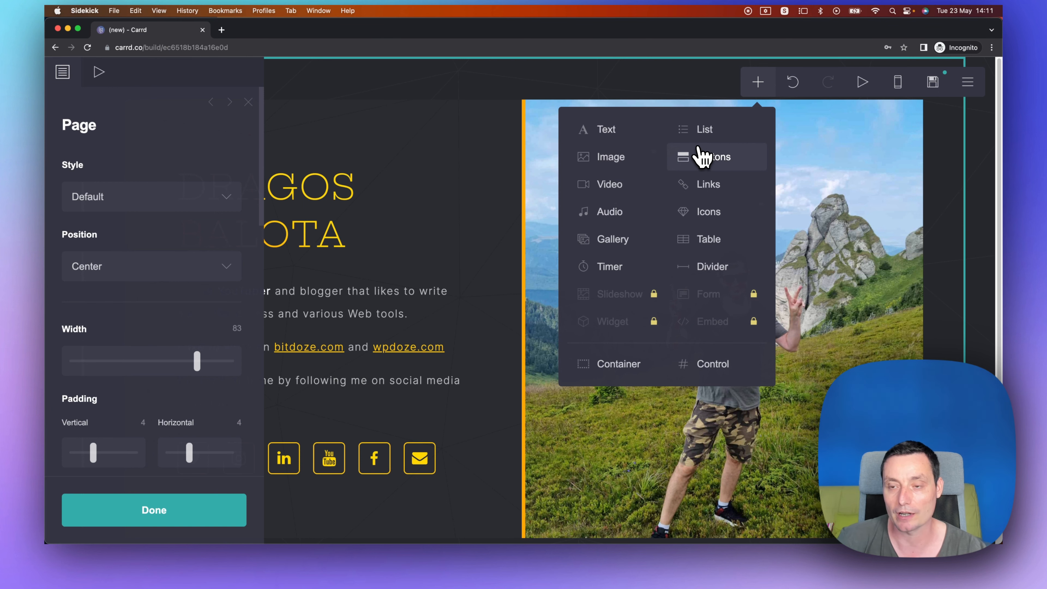
{"action": "left_click", "coordinate": [550, 78]}
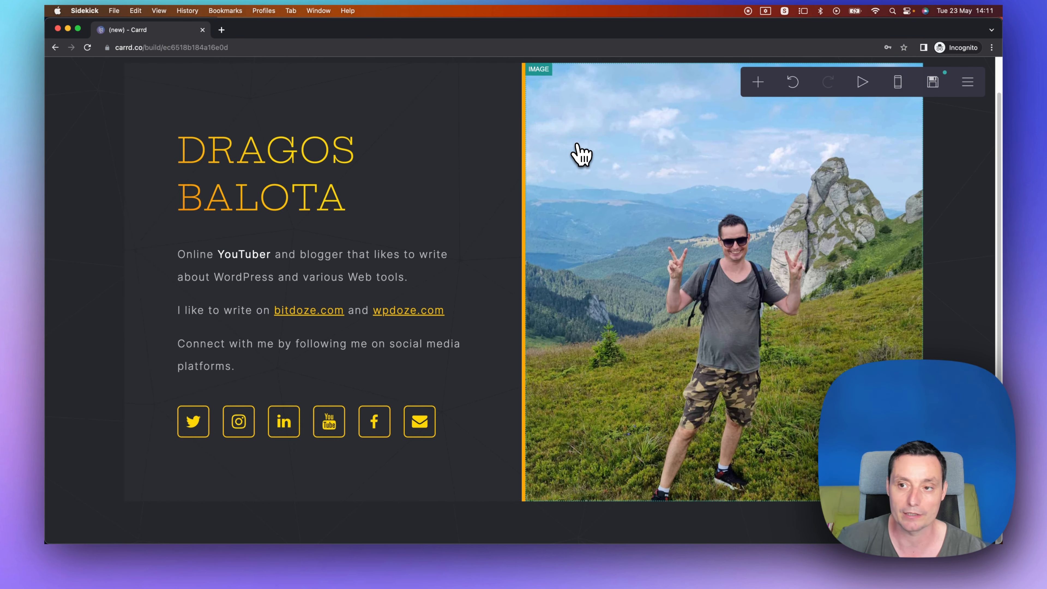
{"action": "scroll", "coordinate": [852, 123], "scroll_direction": "up", "scroll_amount": 2}
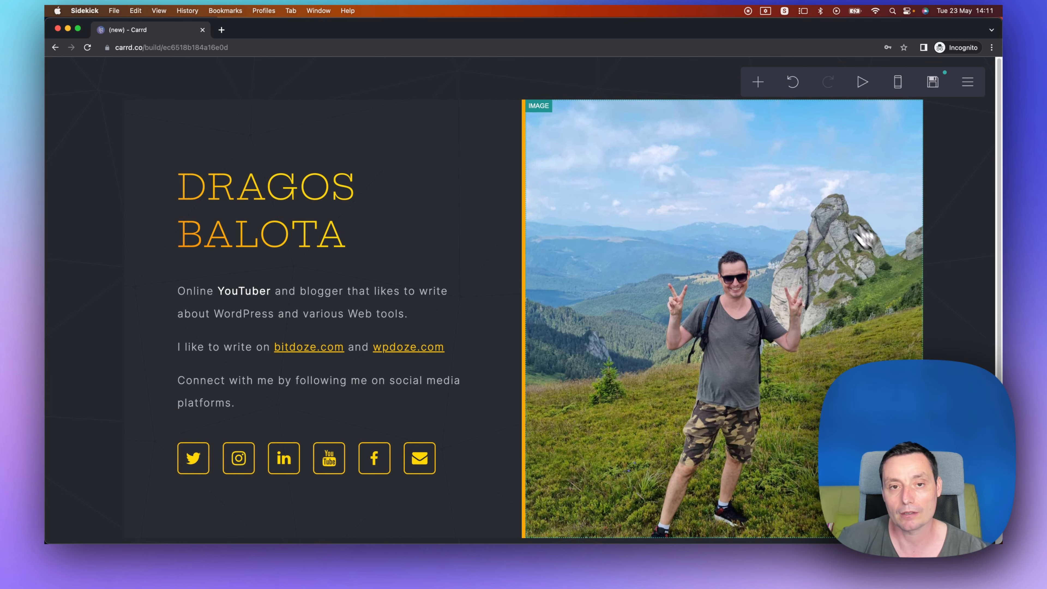
{"action": "scroll", "coordinate": [545, 253], "scroll_direction": "down", "scroll_amount": 2}
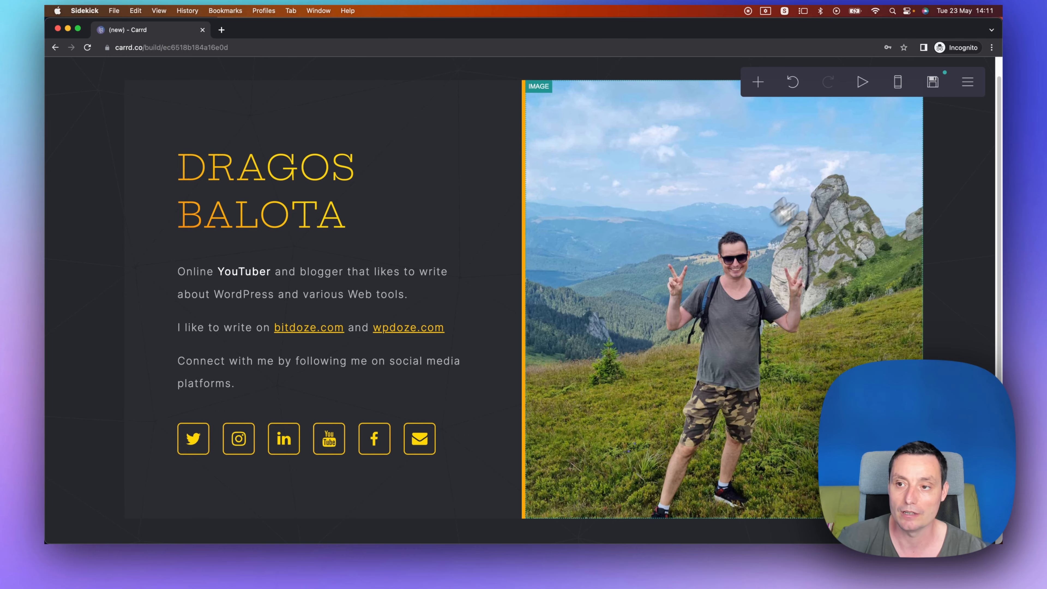
Switch to the mobile preview and scroll through the page layout.
{"action": "left_click", "coordinate": [898, 83]}
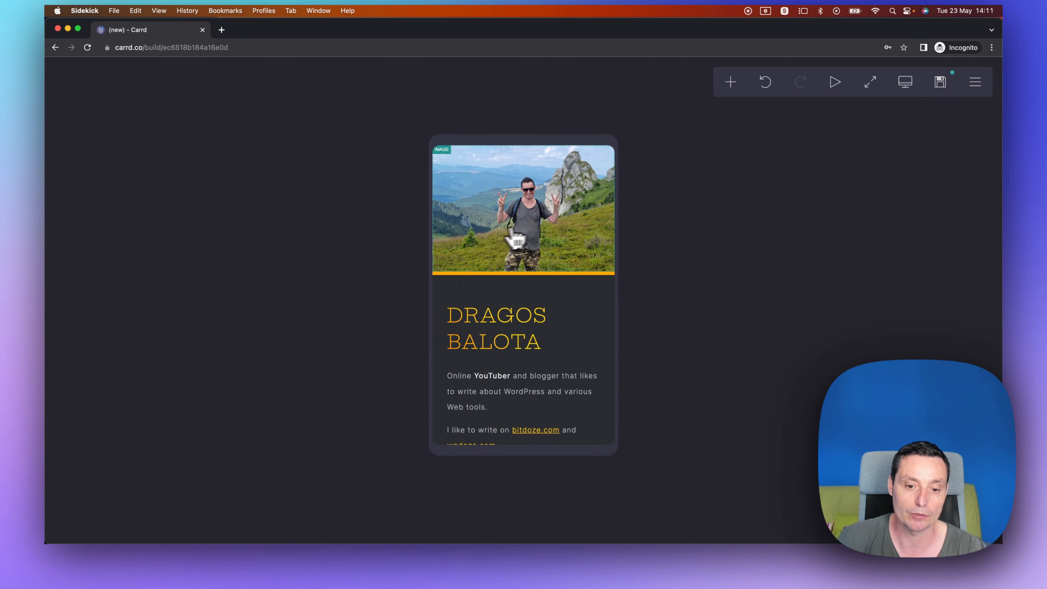
{"action": "scroll", "coordinate": [536, 245], "scroll_direction": "down", "scroll_amount": 5}
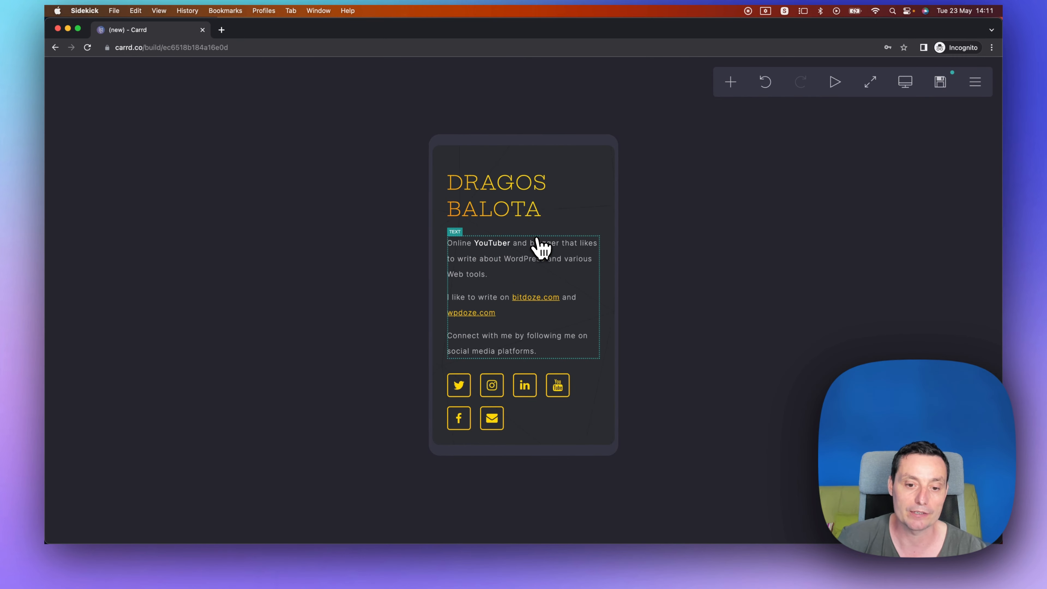
{"action": "scroll", "coordinate": [541, 248], "scroll_direction": "up", "scroll_amount": 5}
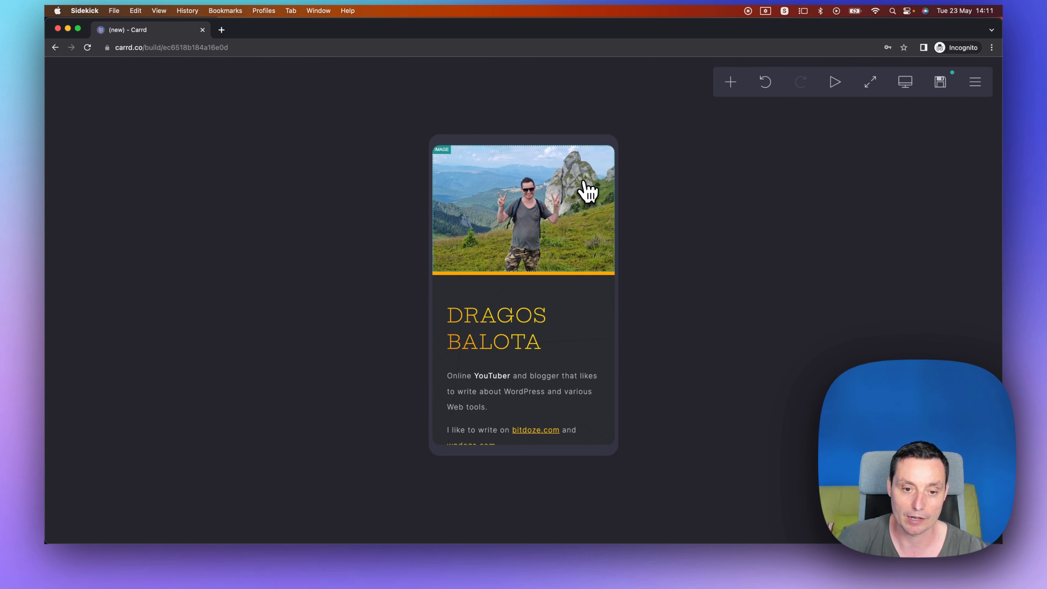
{"action": "scroll", "coordinate": [536, 247], "scroll_direction": "down", "scroll_amount": 6}
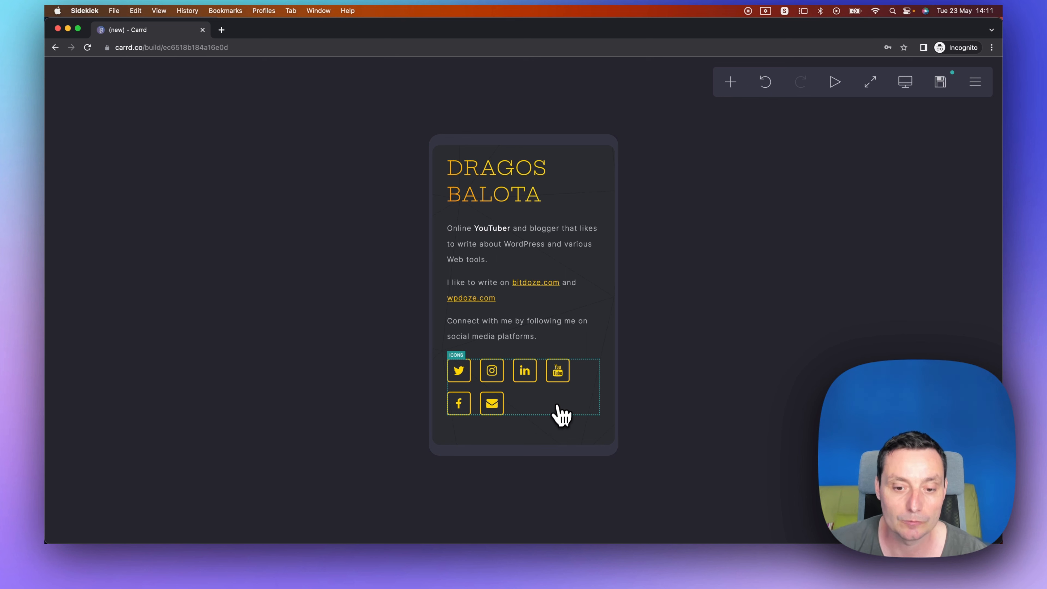
Open the social icons' appearance settings and adjust the icon size slider.
{"action": "left_click", "coordinate": [575, 412]}
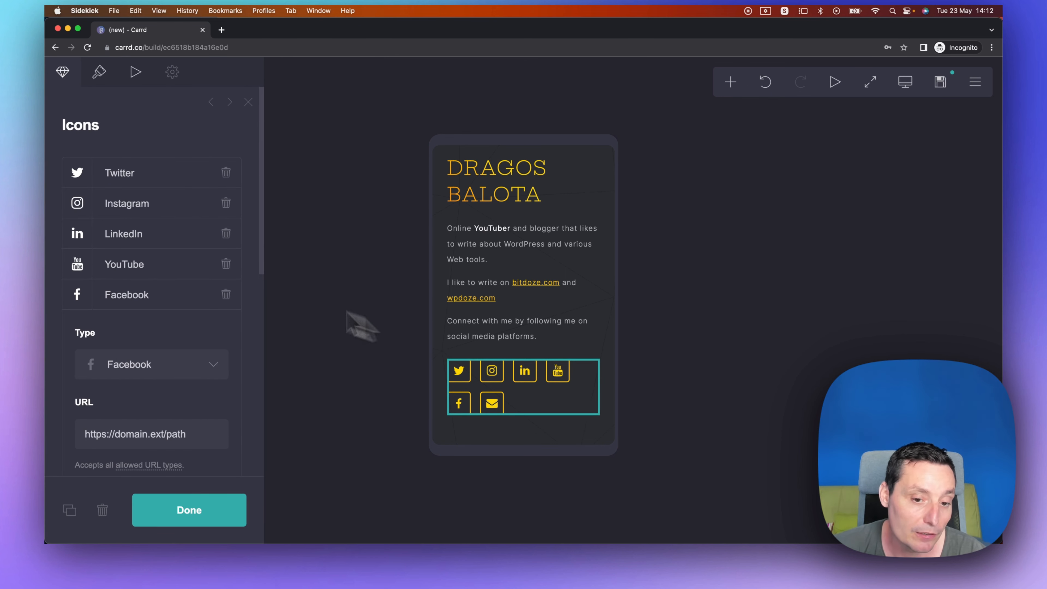
{"action": "scroll", "coordinate": [187, 334], "scroll_direction": "down", "scroll_amount": 10}
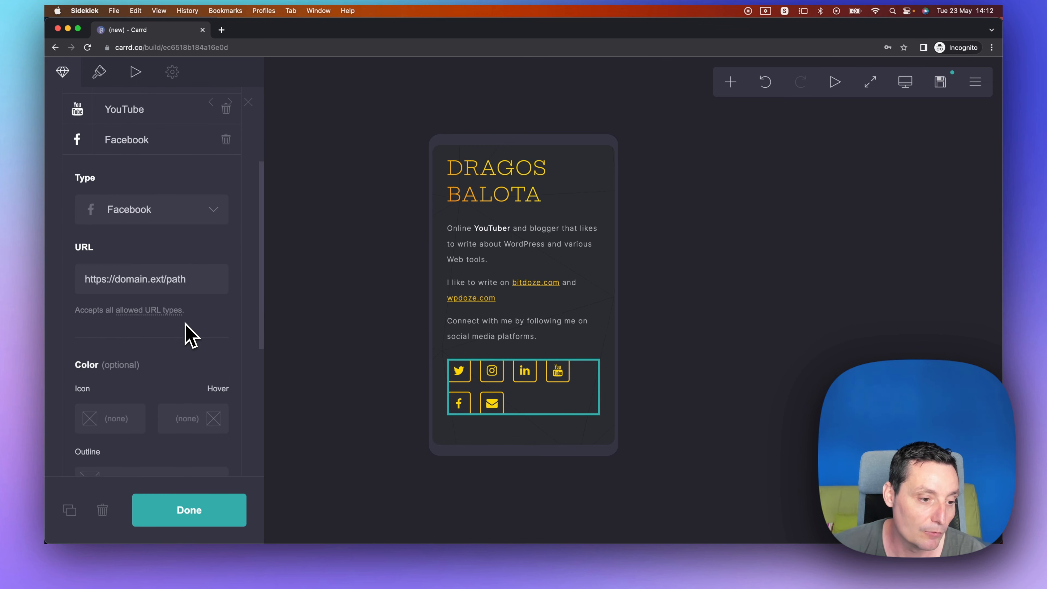
{"action": "scroll", "coordinate": [187, 334], "scroll_direction": "up", "scroll_amount": 10}
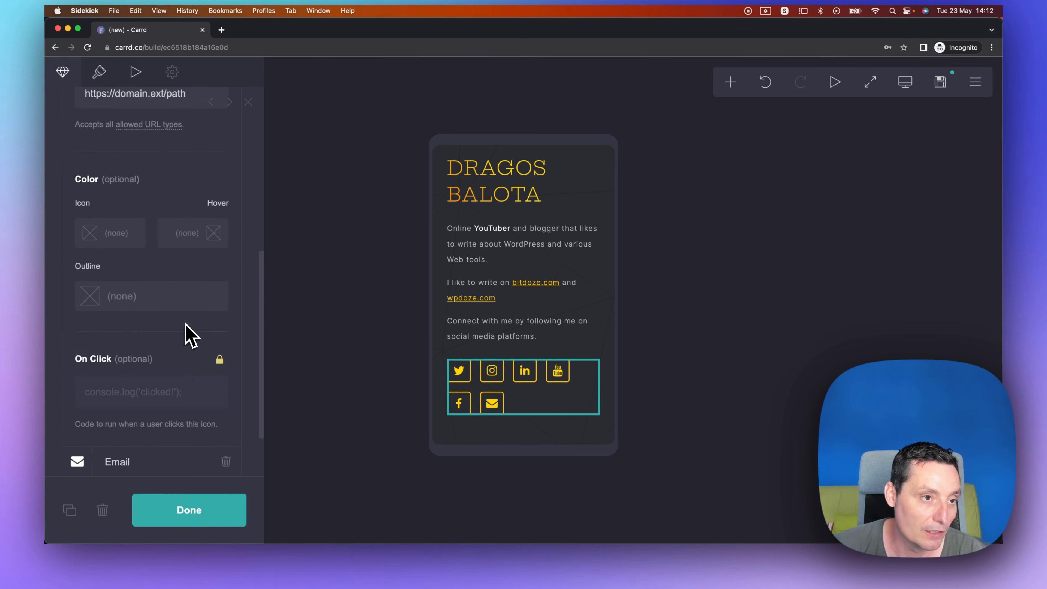
{"action": "left_click", "coordinate": [100, 74]}
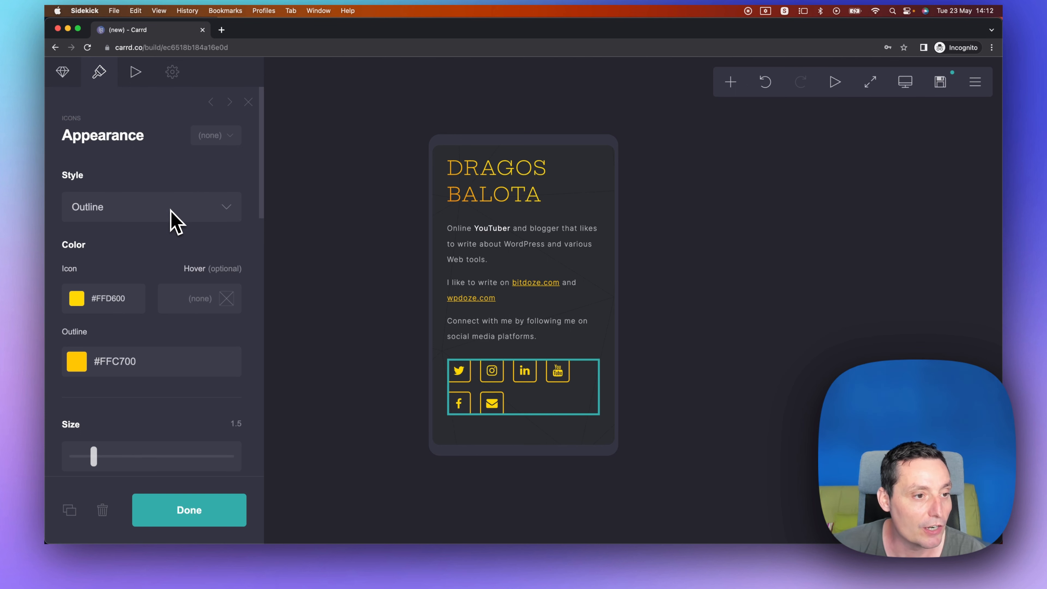
{"action": "scroll", "coordinate": [170, 212], "scroll_direction": "down", "scroll_amount": 5}
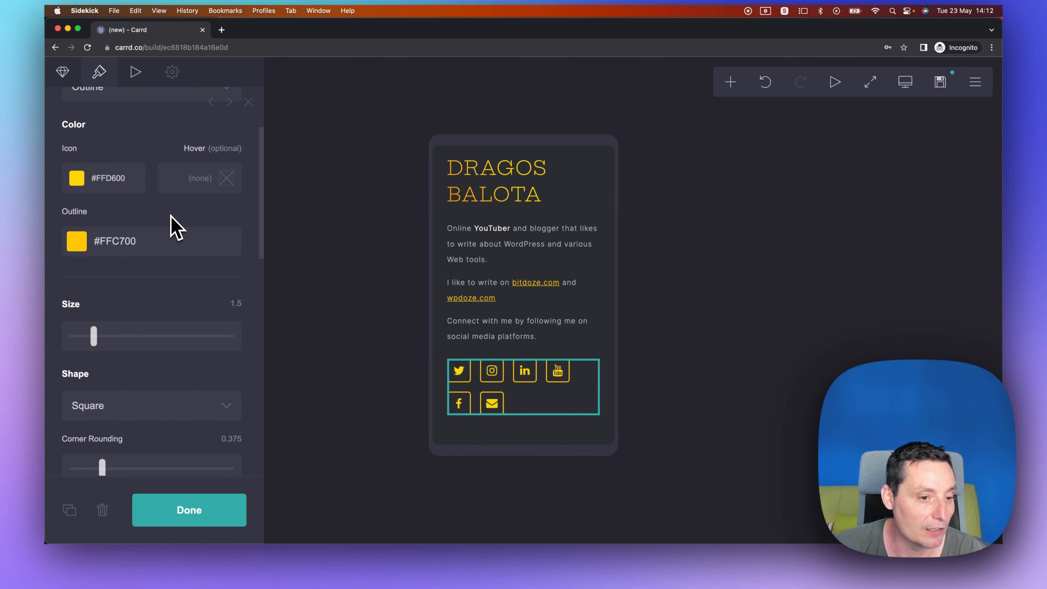
{"action": "scroll", "coordinate": [171, 217], "scroll_direction": "down", "scroll_amount": 1}
{"action": "left_click", "coordinate": [94, 304]}
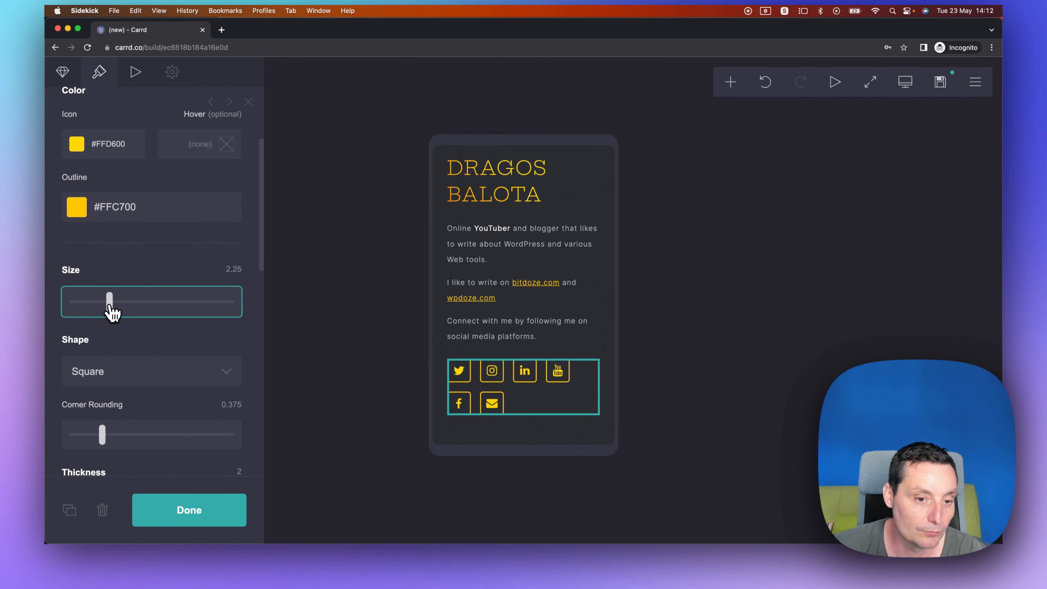
{"action": "left_click_drag", "start_coordinate": [119, 321], "coordinate": [98, 303]}
{"action": "scroll", "coordinate": [129, 290], "scroll_direction": "down", "scroll_amount": 15}
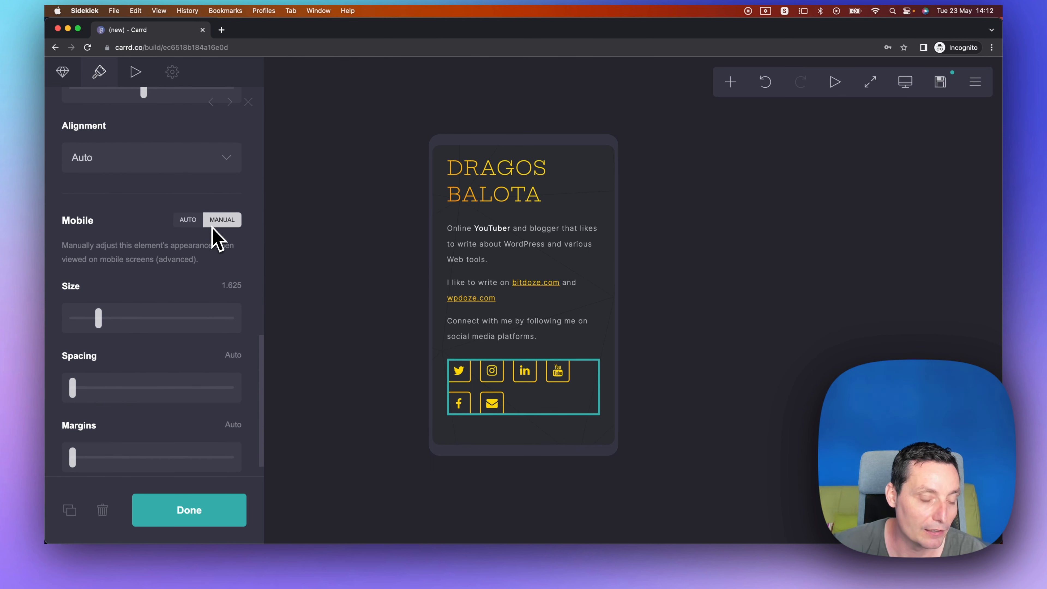
Switch the social icons to manual mobile settings and set their mobile size to 2.
{"action": "left_click", "coordinate": [189, 220]}
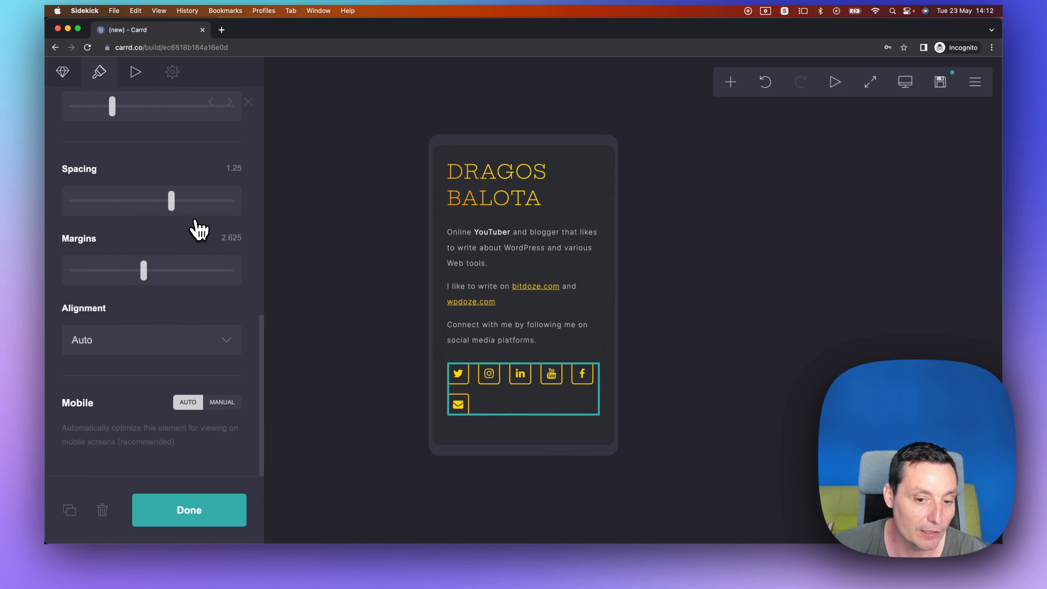
{"action": "left_click", "coordinate": [231, 410]}
{"action": "scroll", "coordinate": [223, 371], "scroll_direction": "down", "scroll_amount": 3}
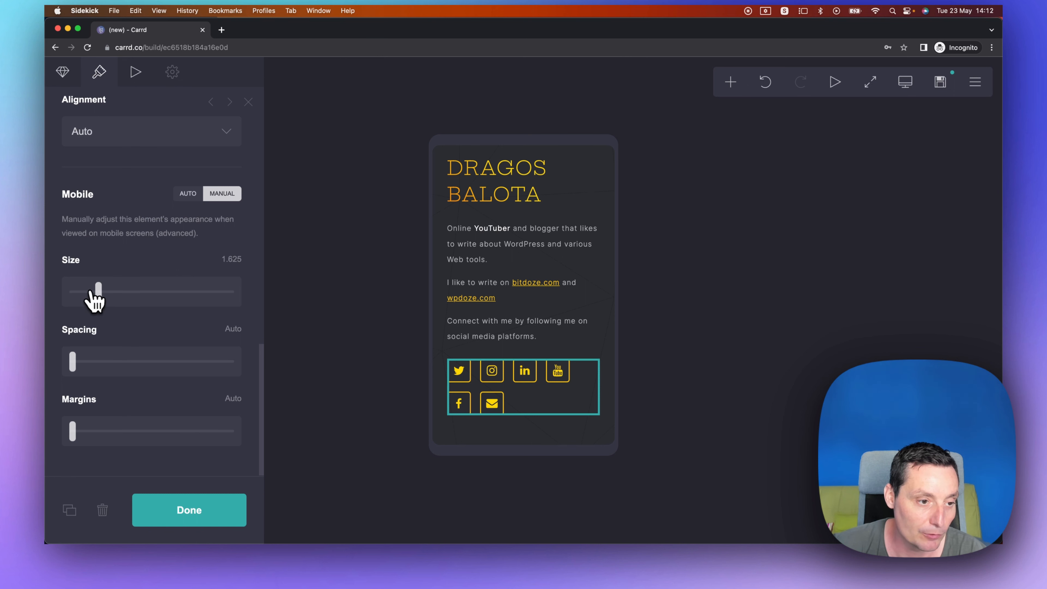
{"action": "left_click_drag", "start_coordinate": [91, 290], "coordinate": [106, 291]}
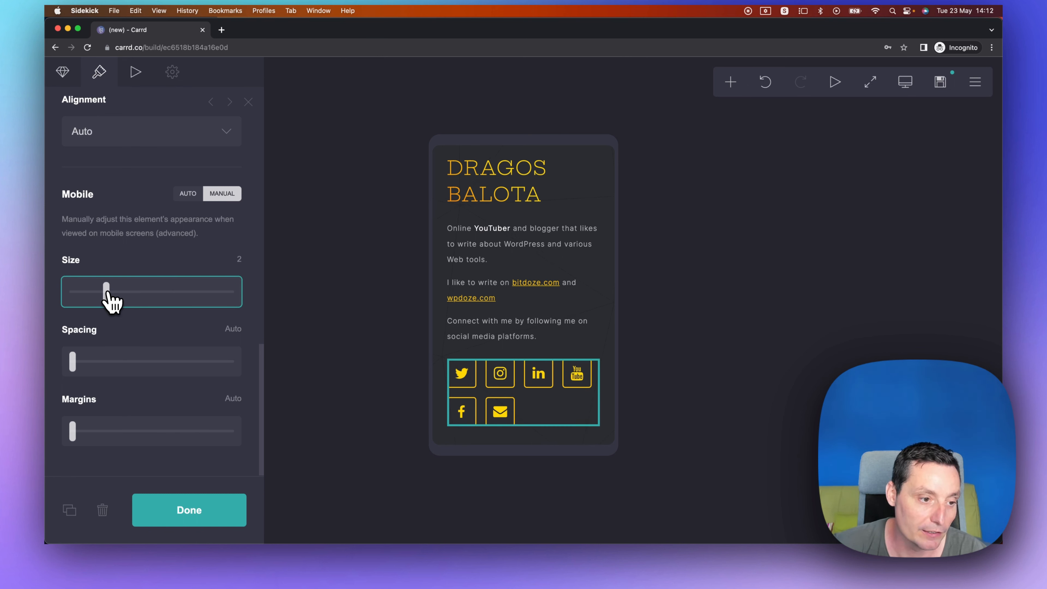
Set the icons' mobile spacing to 2 and margins to 0.625, then close the settings panel.
{"action": "left_click", "coordinate": [72, 364]}
{"action": "left_click_drag", "start_coordinate": [77, 368], "coordinate": [243, 379]}
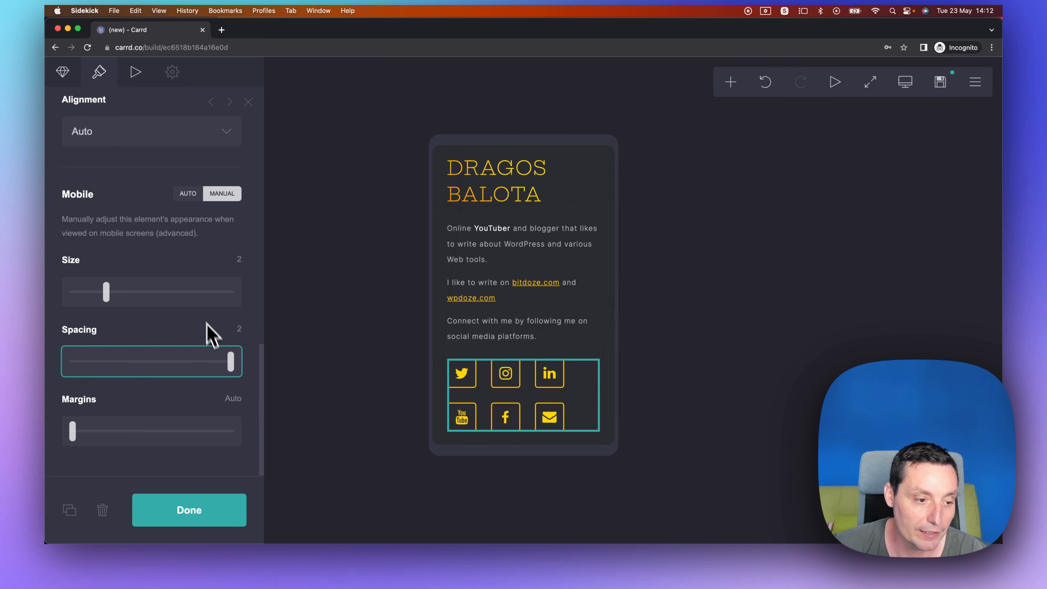
{"action": "left_click", "coordinate": [76, 431]}
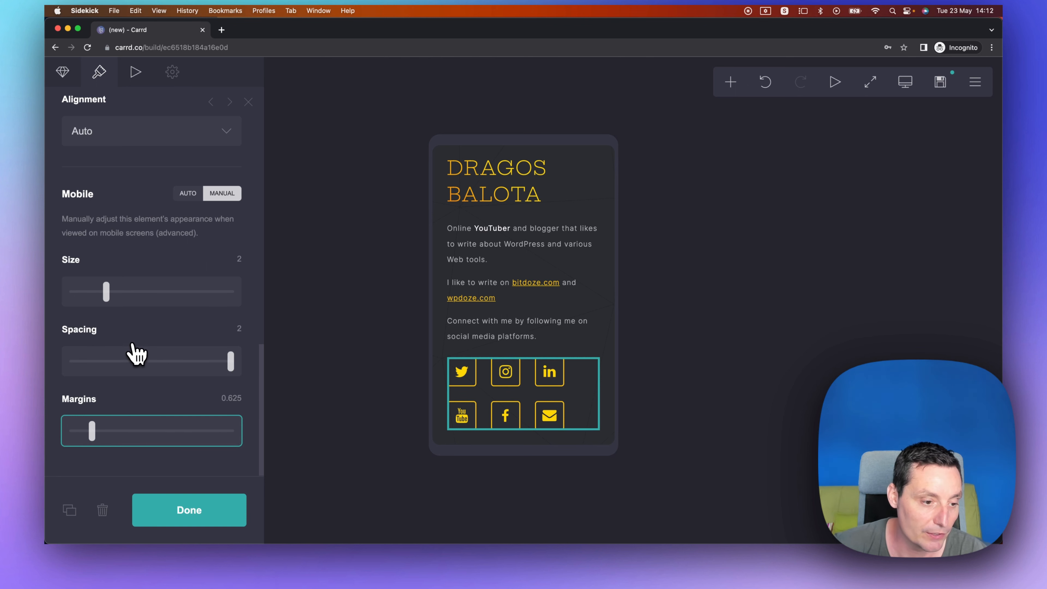
{"action": "scroll", "coordinate": [136, 352], "scroll_direction": "up", "scroll_amount": 3}
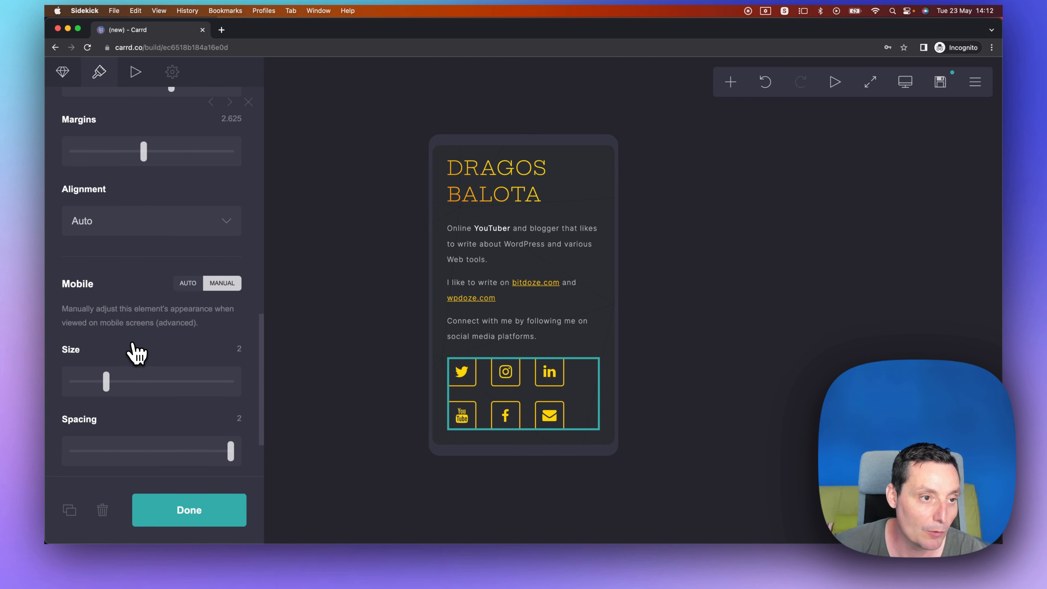
{"action": "scroll", "coordinate": [136, 352], "scroll_direction": "down", "scroll_amount": 3}
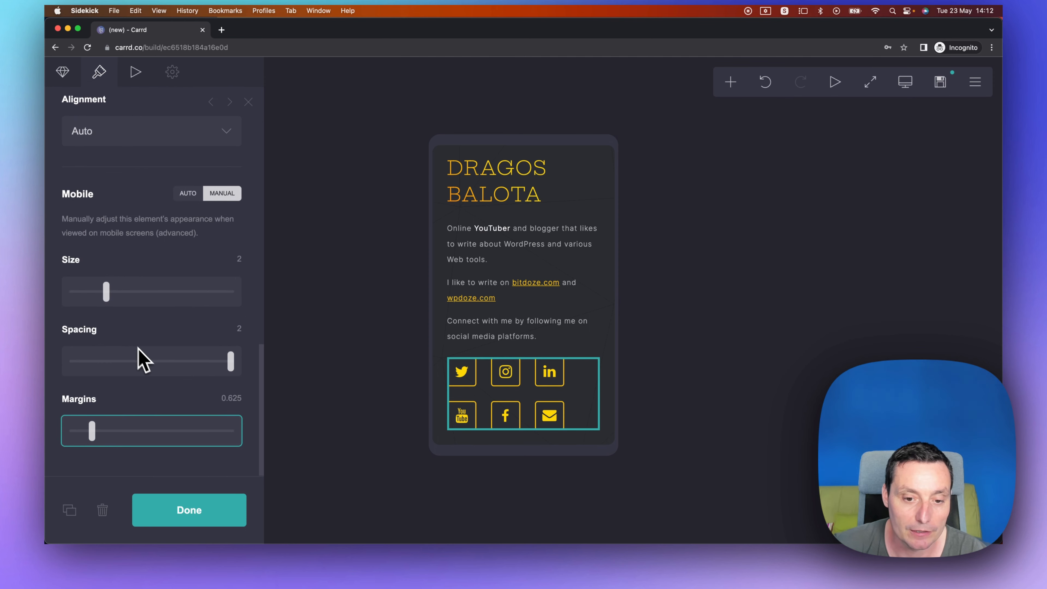
{"action": "left_click", "coordinate": [193, 518]}
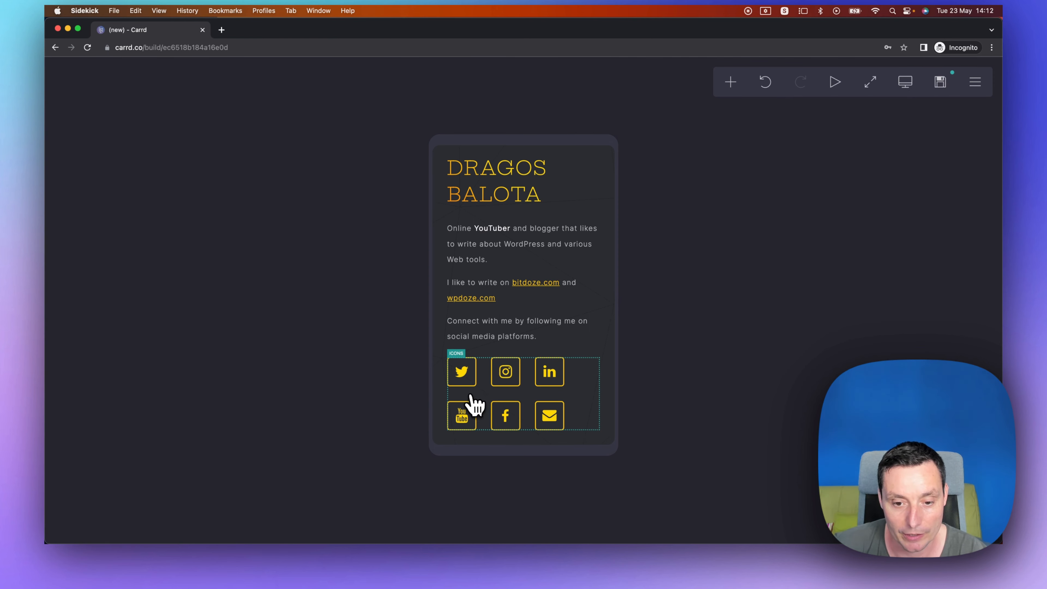
Reopen the social icons' settings and raise their mobile margins to 2.
{"action": "left_click", "coordinate": [568, 390]}
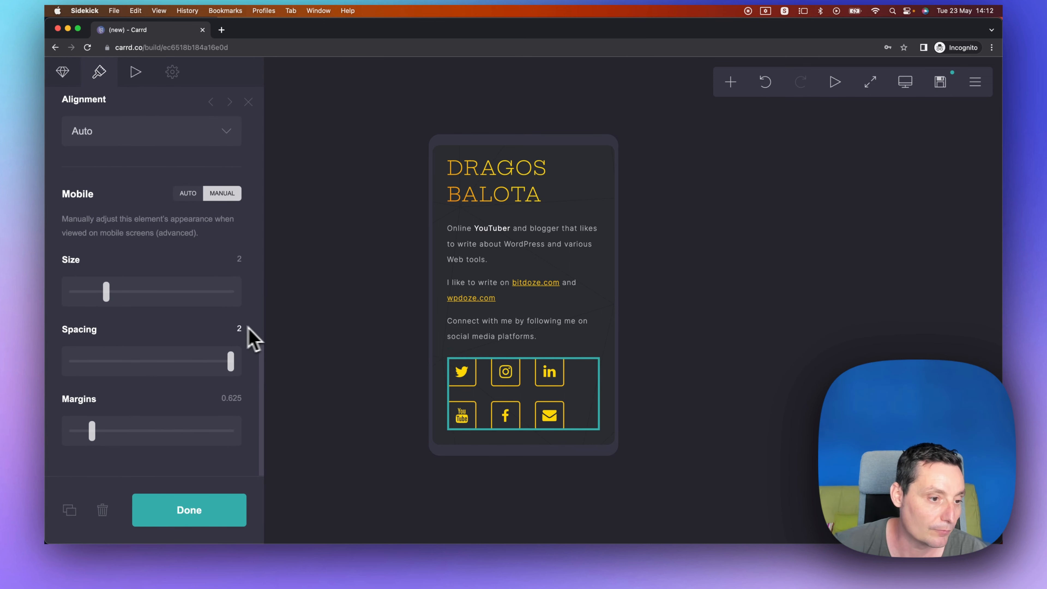
{"action": "scroll", "coordinate": [136, 330], "scroll_direction": "up", "scroll_amount": 2}
{"action": "scroll", "coordinate": [134, 333], "scroll_direction": "down", "scroll_amount": 2}
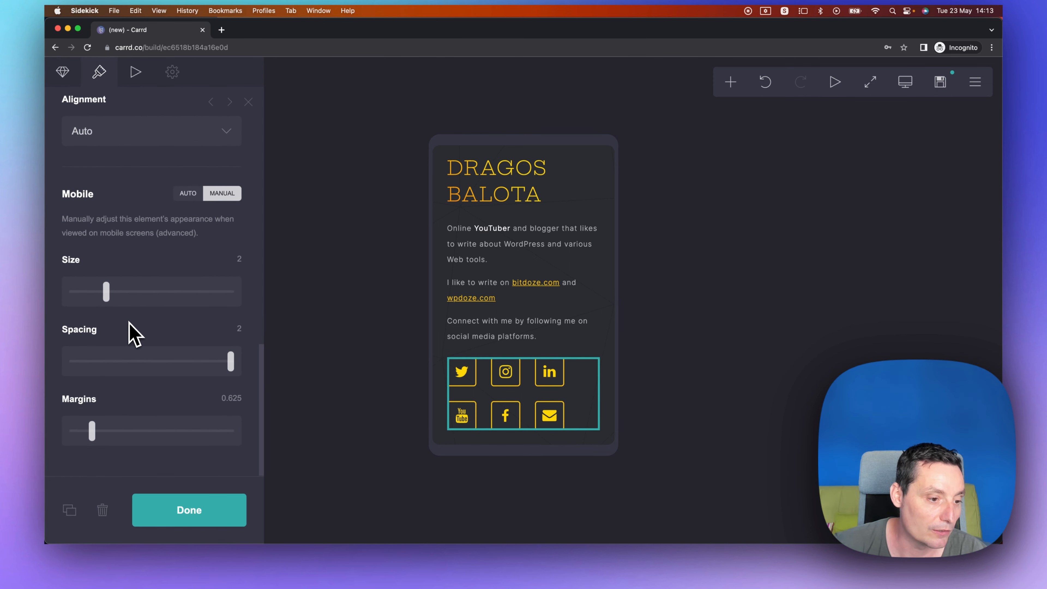
{"action": "left_click_drag", "start_coordinate": [92, 431], "coordinate": [128, 431]}
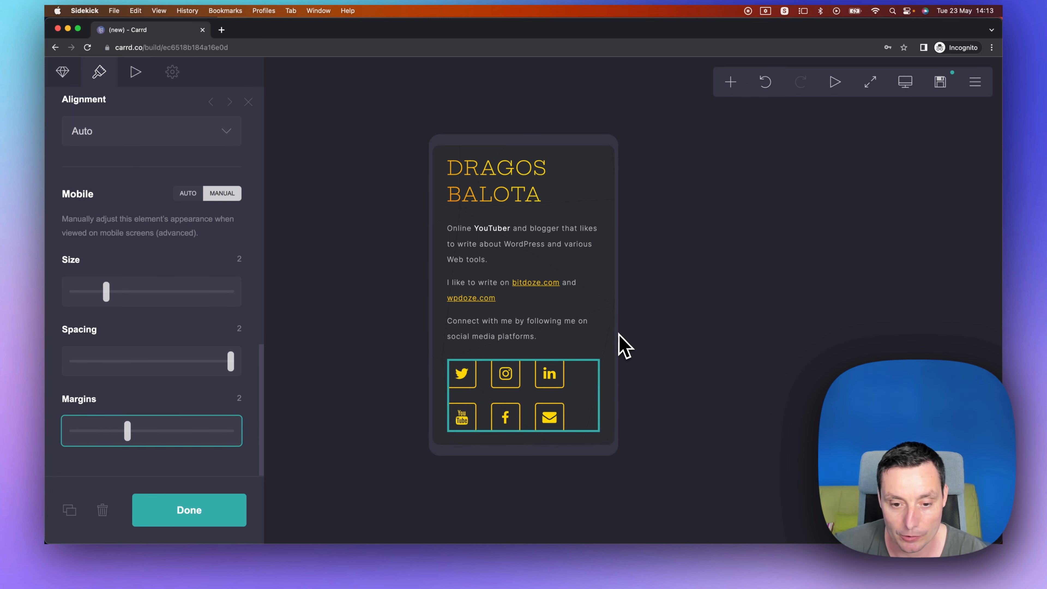
Preview the mobile page and scroll through the photo, name, bio and icons.
{"action": "left_click", "coordinate": [593, 340]}
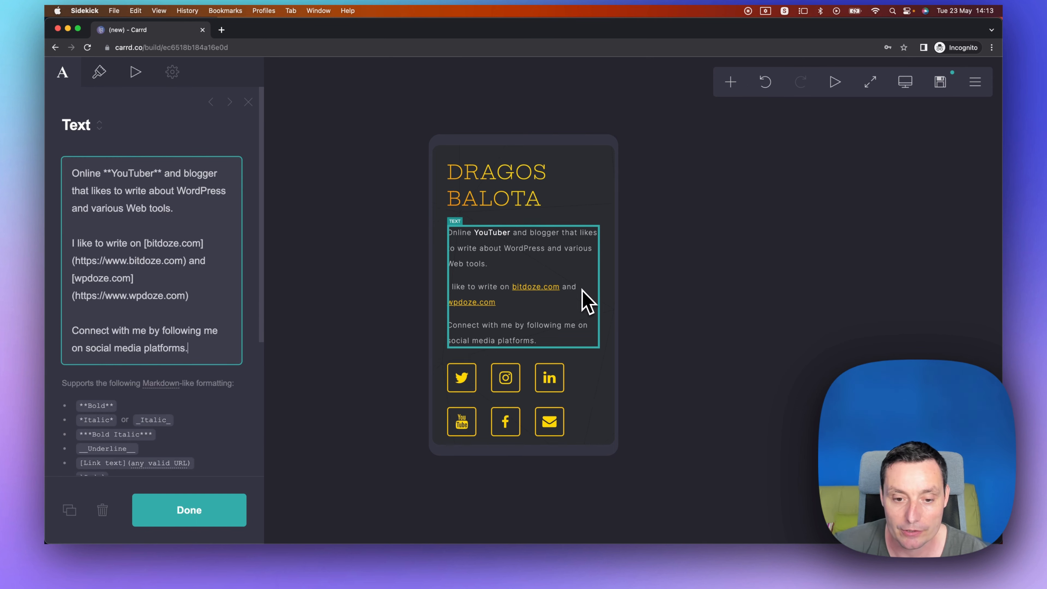
{"action": "scroll", "coordinate": [575, 299], "scroll_direction": "up", "scroll_amount": 5}
{"action": "scroll", "coordinate": [575, 304], "scroll_direction": "down", "scroll_amount": 5}
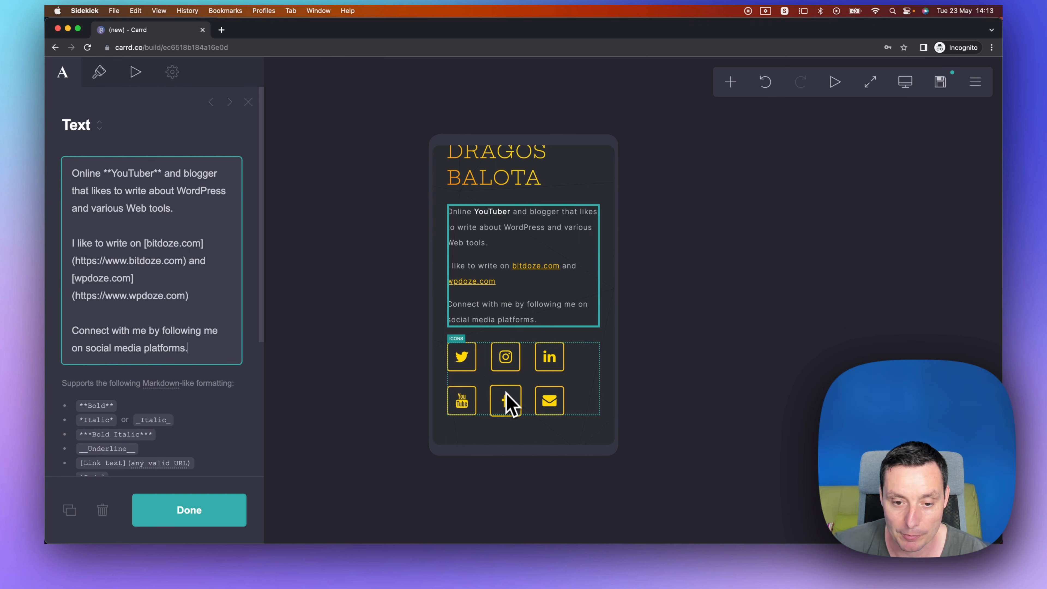
{"action": "left_click", "coordinate": [214, 515]}
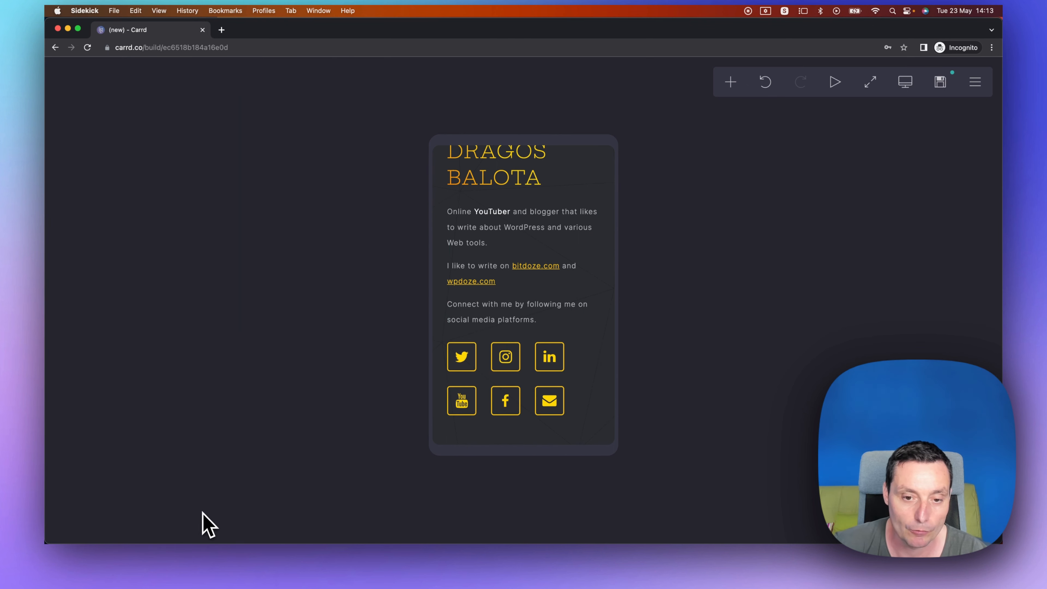
{"action": "scroll", "coordinate": [536, 336], "scroll_direction": "up", "scroll_amount": 4}
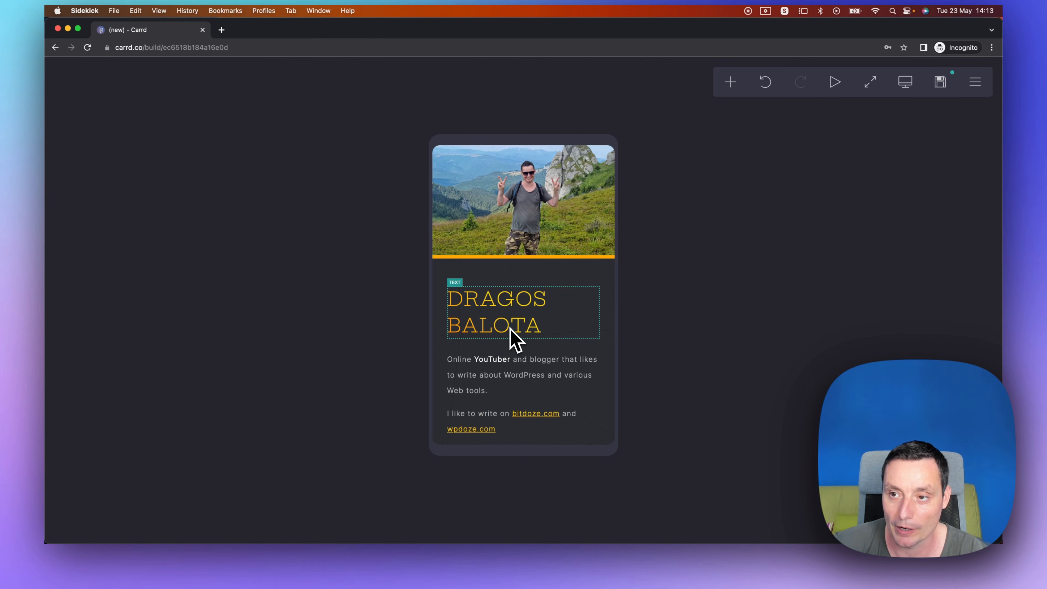
{"action": "scroll", "coordinate": [510, 334], "scroll_direction": "down", "scroll_amount": 2}
{"action": "scroll", "coordinate": [510, 337], "scroll_direction": "up", "scroll_amount": 3}
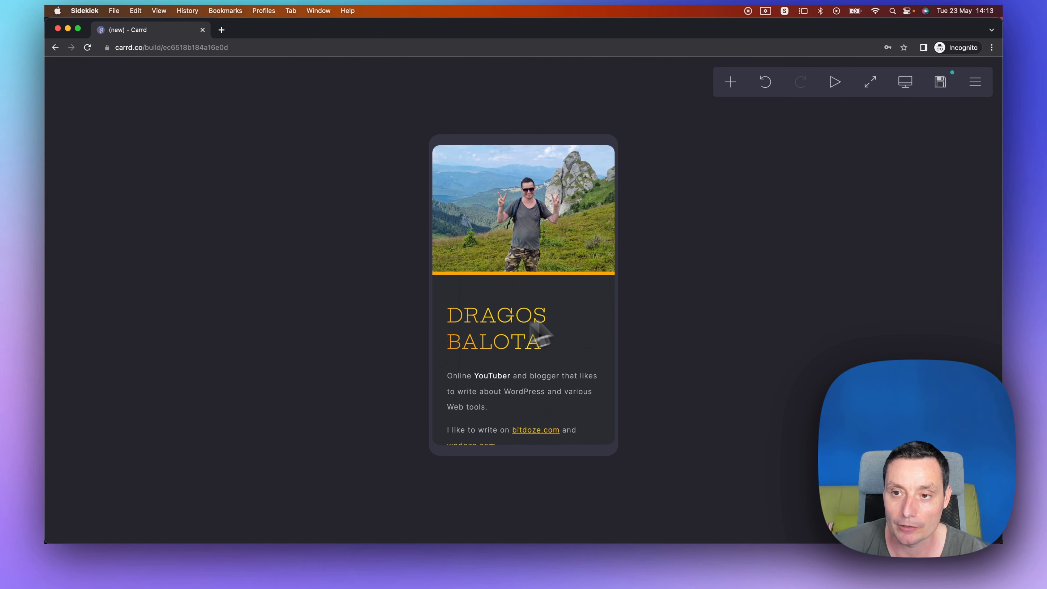
{"action": "left_click", "coordinate": [835, 82]}
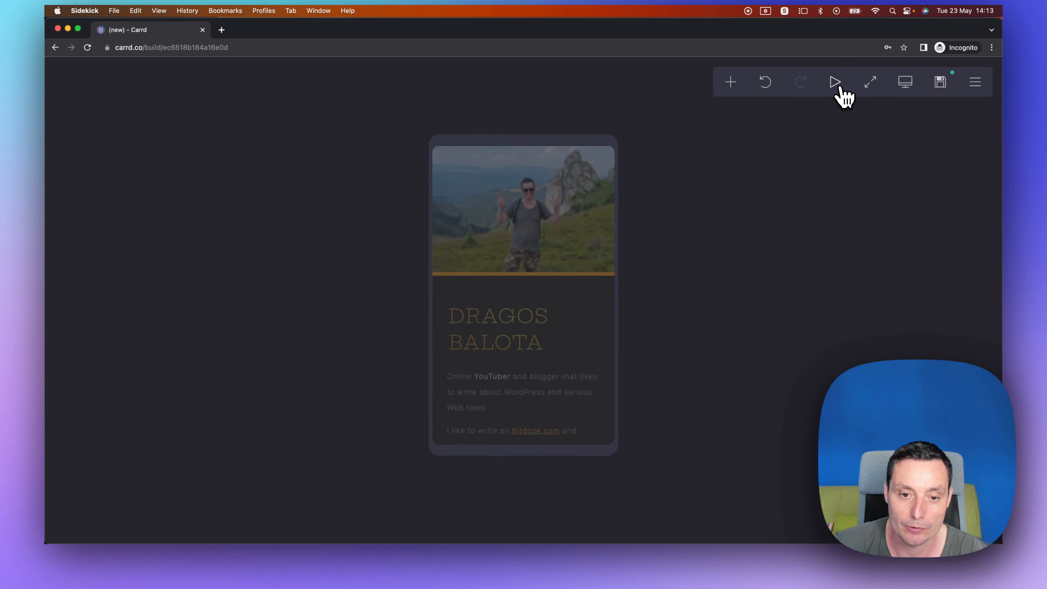
{"action": "scroll", "coordinate": [493, 313], "scroll_direction": "down", "scroll_amount": 4}
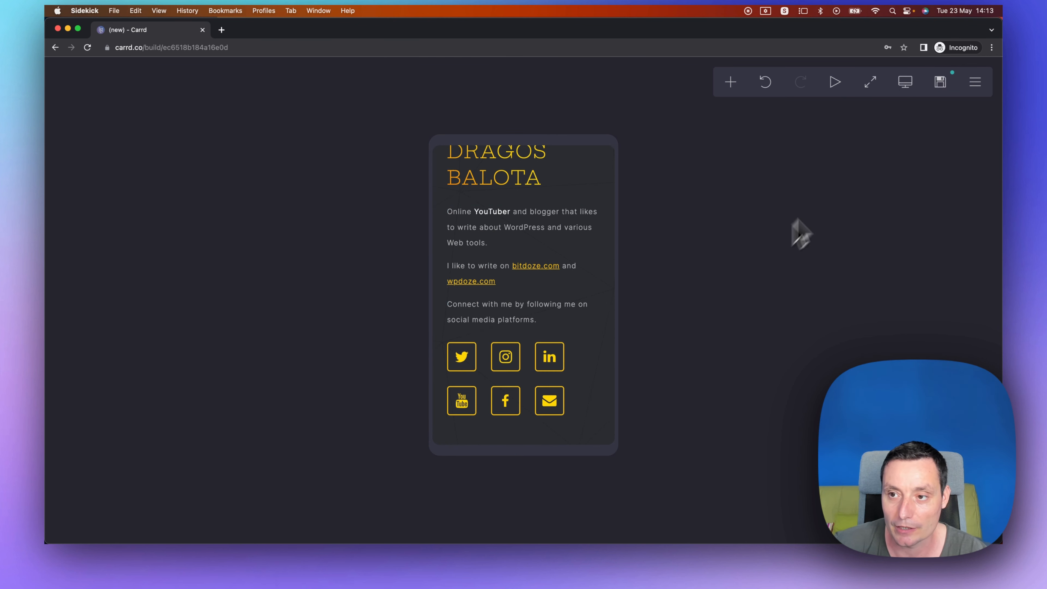
Open the publish panel and look through its account, title, description and URL fields.
{"action": "left_click", "coordinate": [940, 82]}
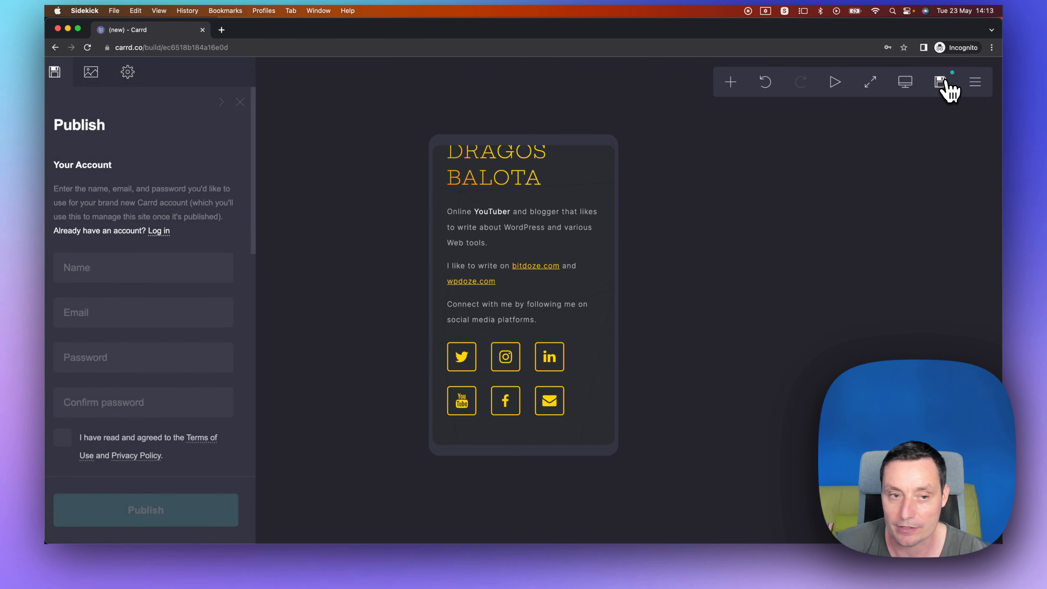
{"action": "scroll", "coordinate": [218, 210], "scroll_direction": "down", "scroll_amount": 4}
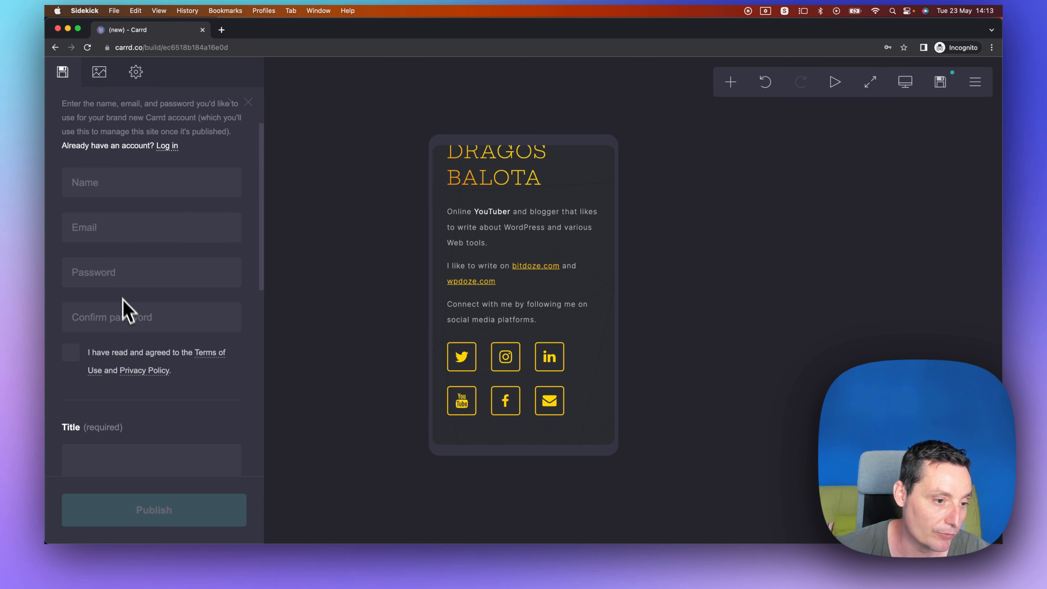
{"action": "scroll", "coordinate": [123, 299], "scroll_direction": "down", "scroll_amount": 10}
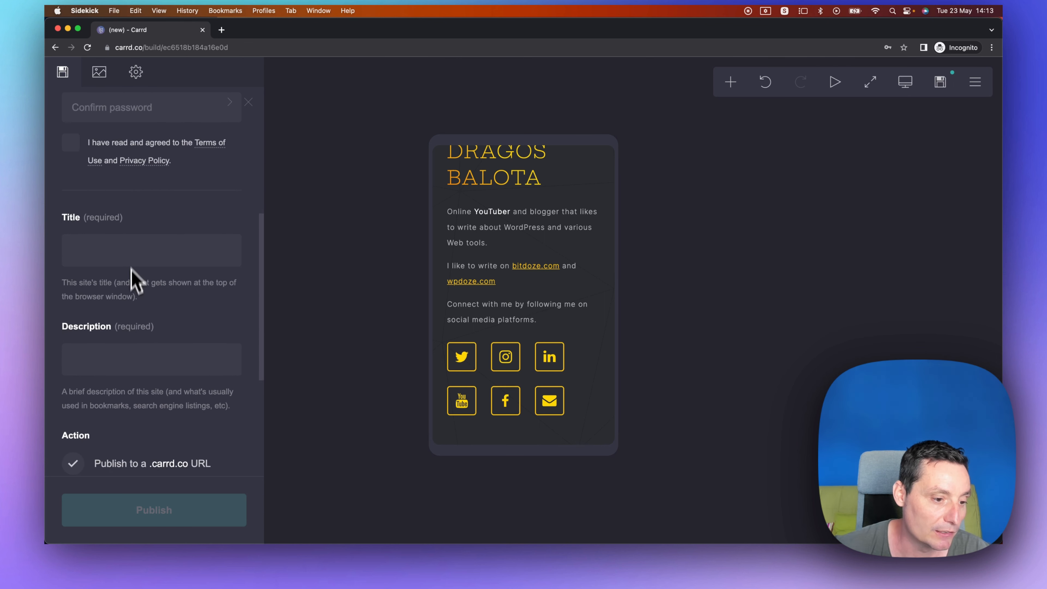
{"action": "scroll", "coordinate": [131, 281], "scroll_direction": "down", "scroll_amount": 6}
{"action": "scroll", "coordinate": [123, 338], "scroll_direction": "down", "scroll_amount": 5}
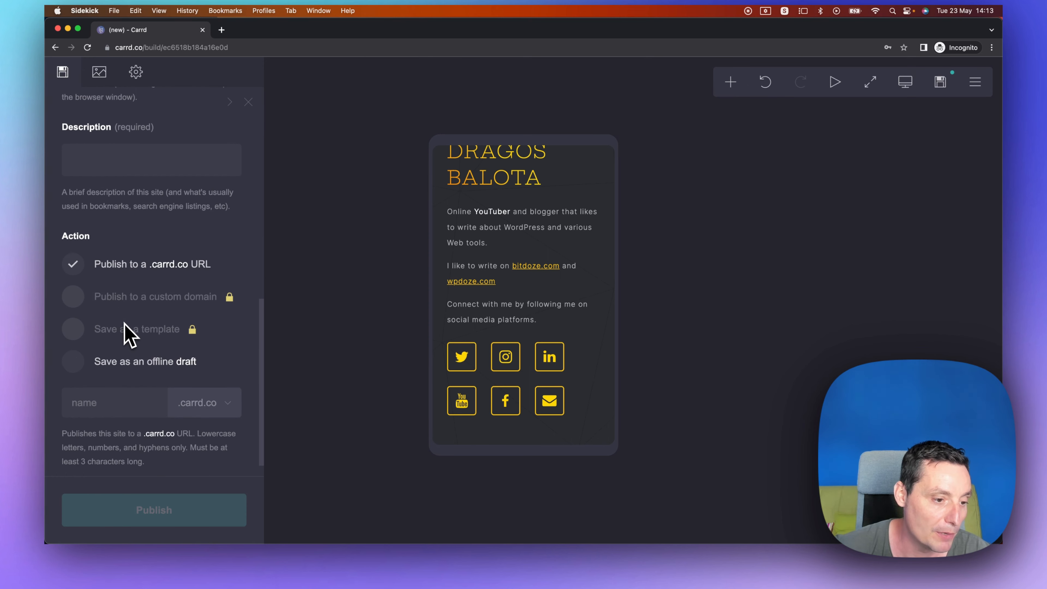
{"action": "left_click", "coordinate": [111, 381]}
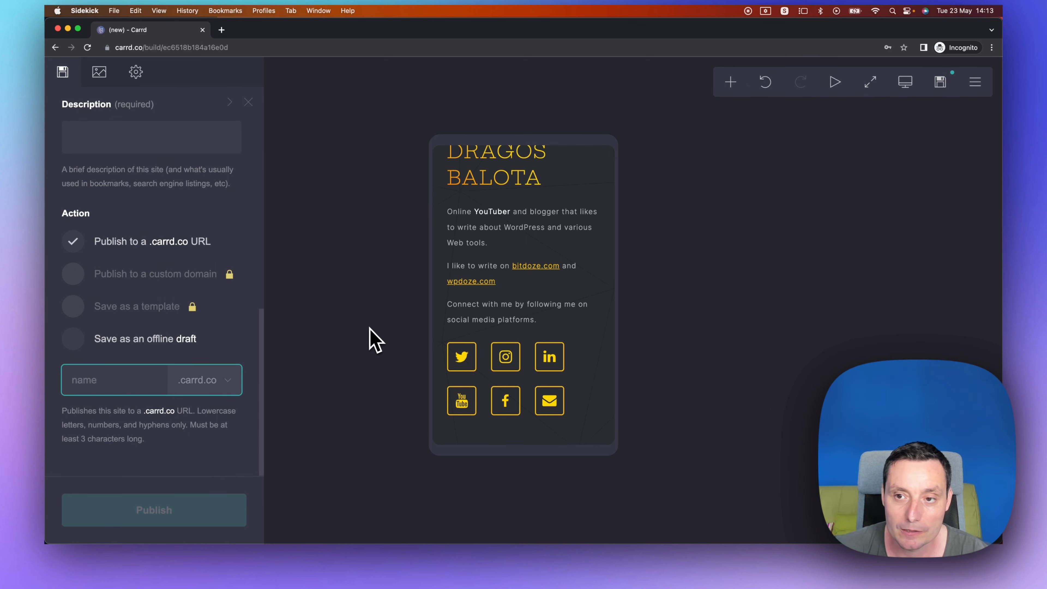
Select the social icons and set their on-visible animation to Fade Right.
{"action": "left_click", "coordinate": [546, 402]}
{"action": "left_click", "coordinate": [137, 74]}
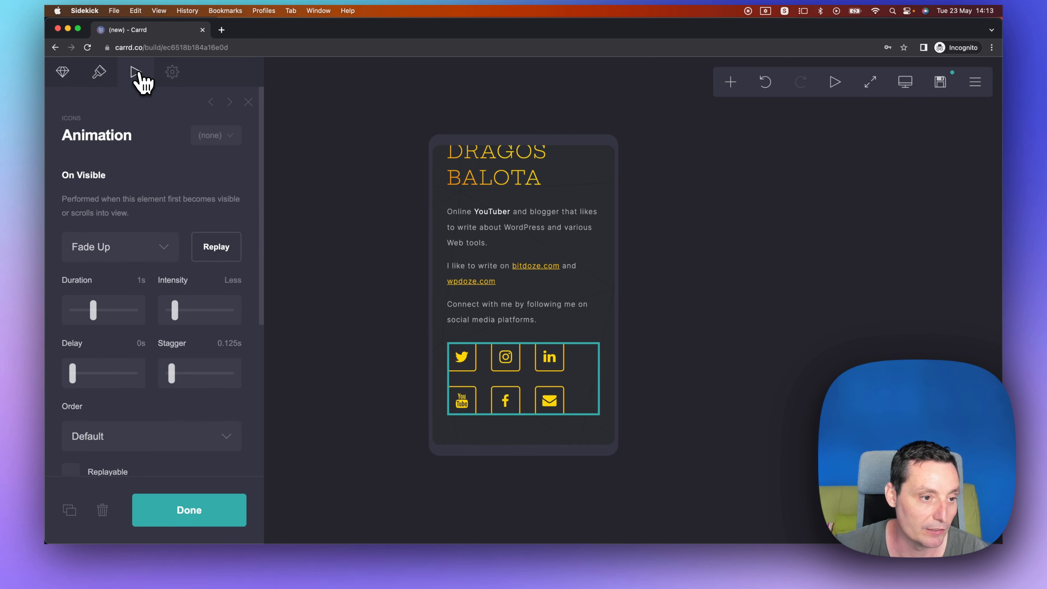
{"action": "left_click", "coordinate": [118, 252]}
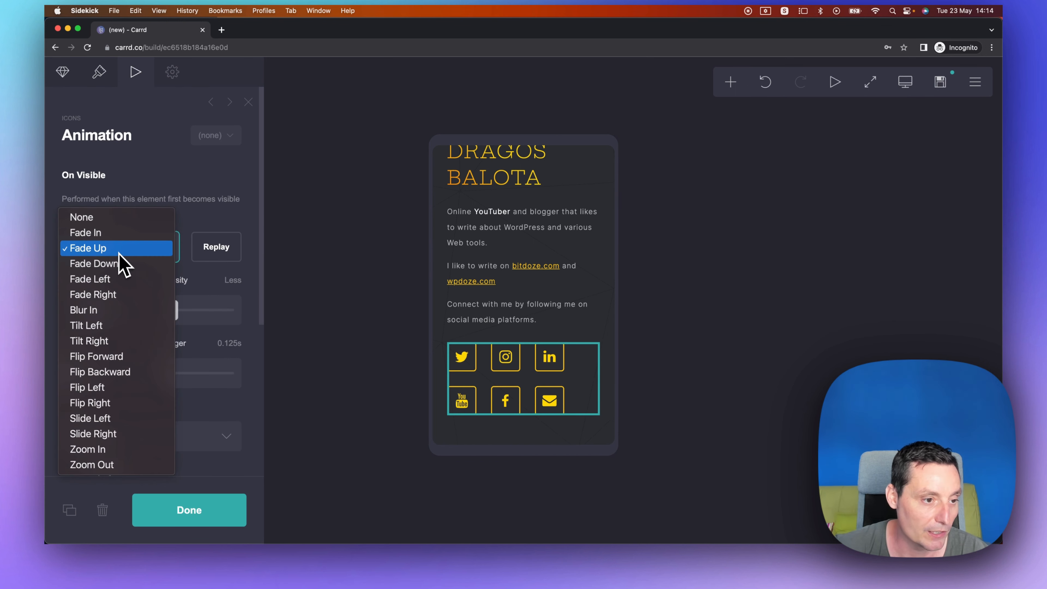
{"action": "left_click", "coordinate": [117, 251]}
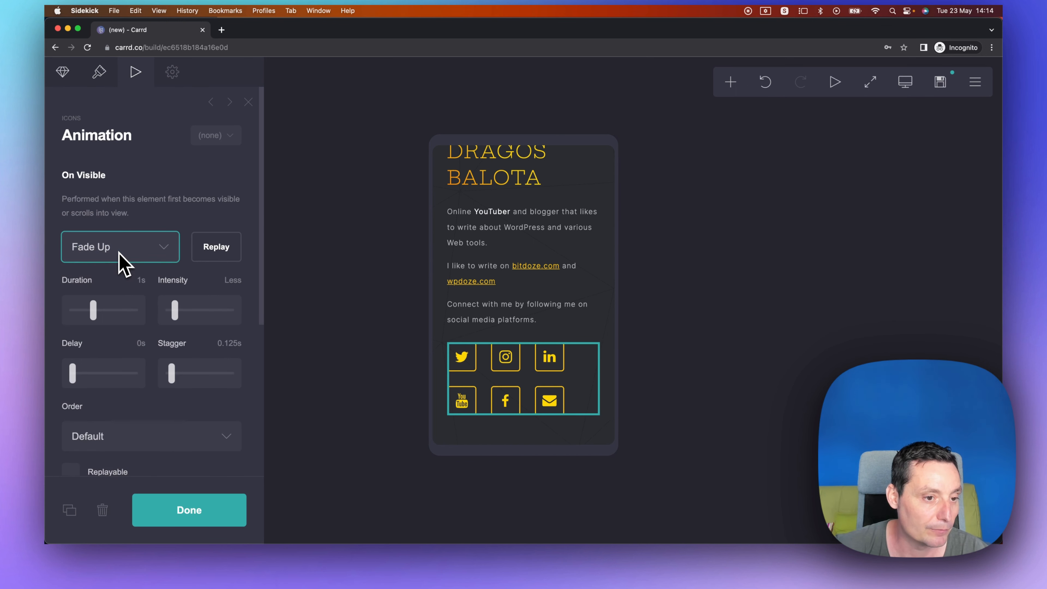
{"action": "left_click", "coordinate": [204, 260]}
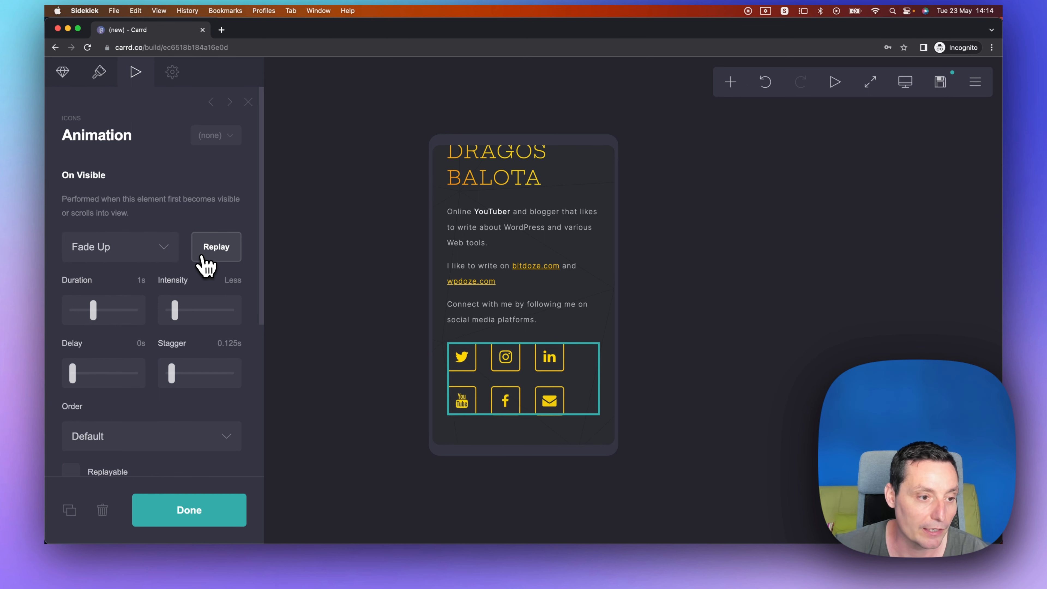
{"action": "left_click", "coordinate": [122, 253]}
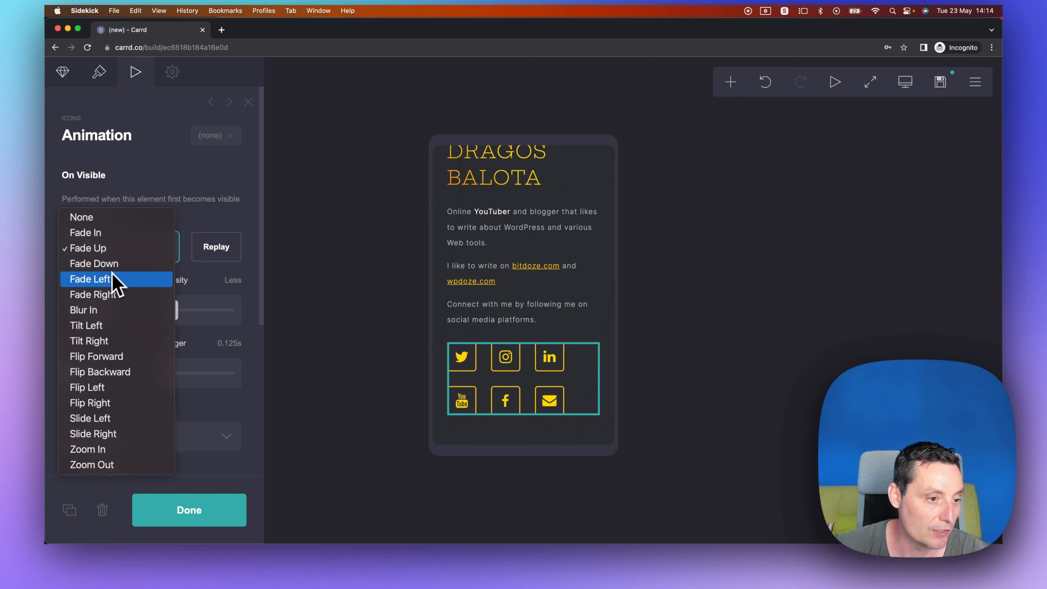
{"action": "left_click", "coordinate": [112, 294]}
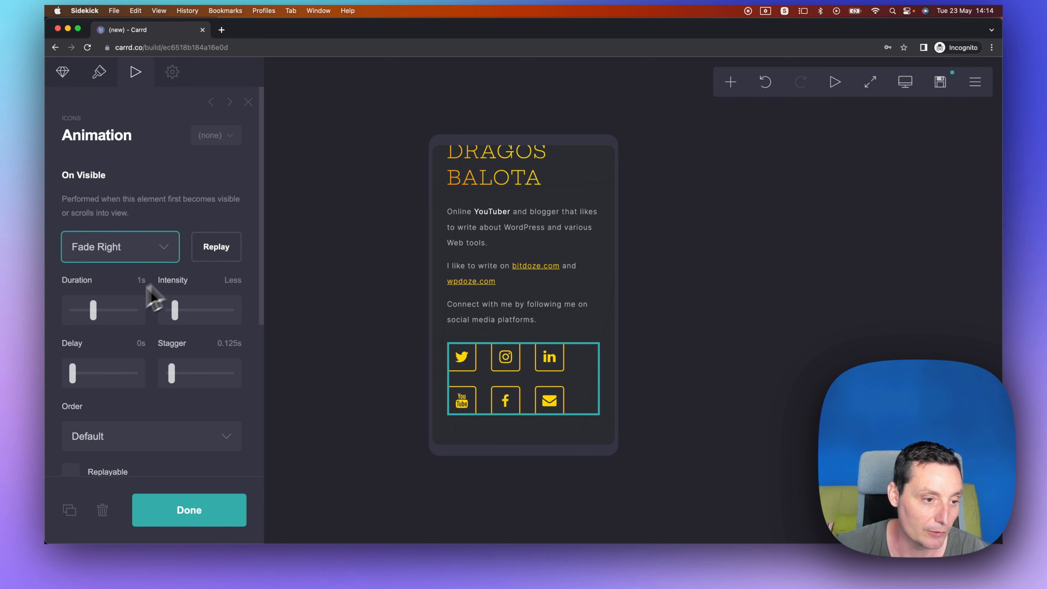
Set the icons' on-hover animation to Tilt Left.
{"action": "scroll", "coordinate": [99, 324], "scroll_direction": "down", "scroll_amount": 5}
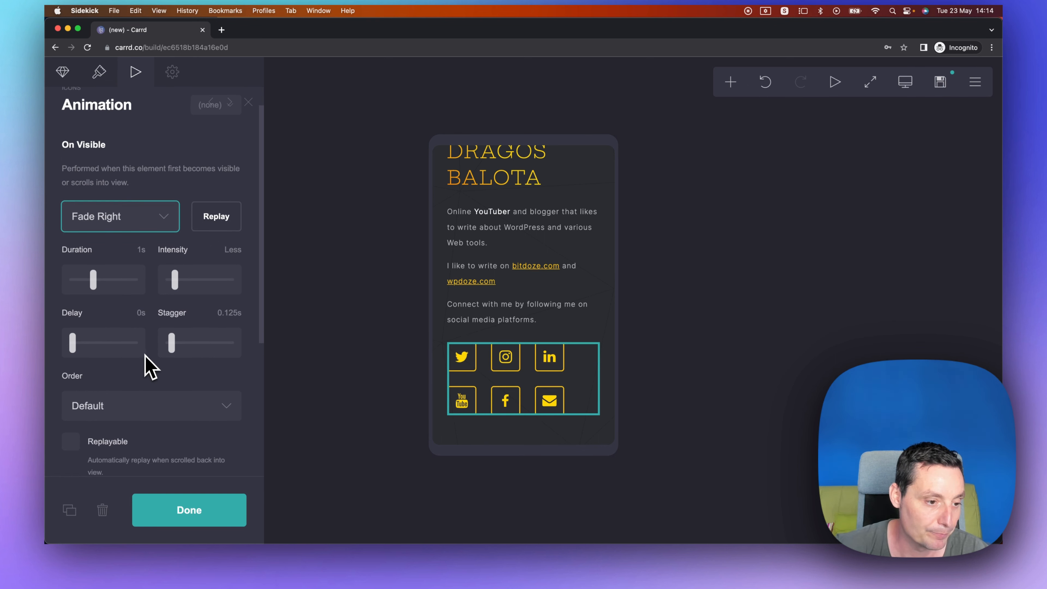
{"action": "scroll", "coordinate": [155, 334], "scroll_direction": "down", "scroll_amount": 2}
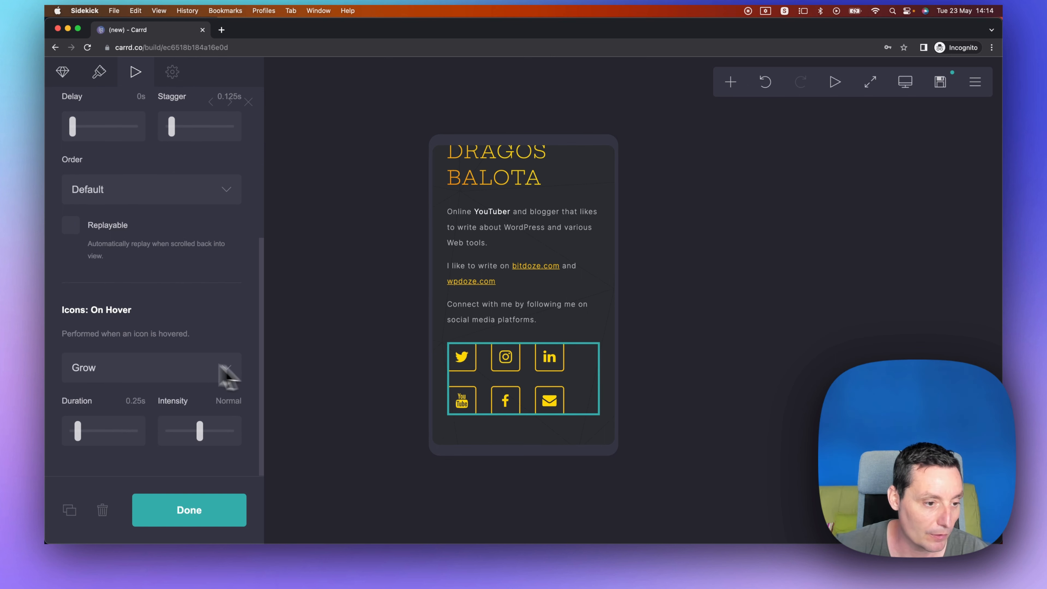
{"action": "left_click", "coordinate": [183, 366]}
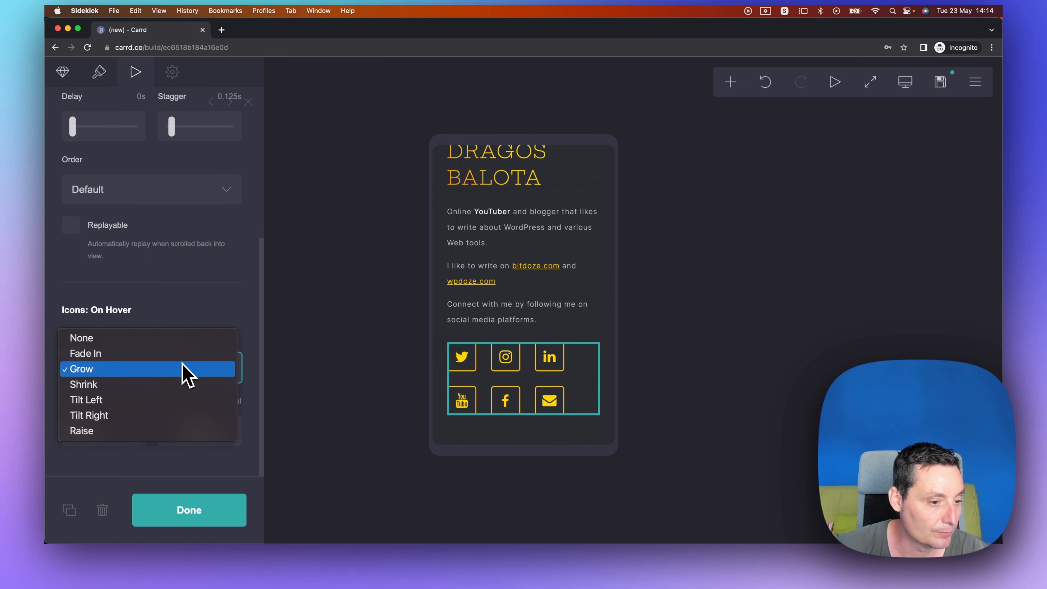
{"action": "left_click", "coordinate": [175, 400]}
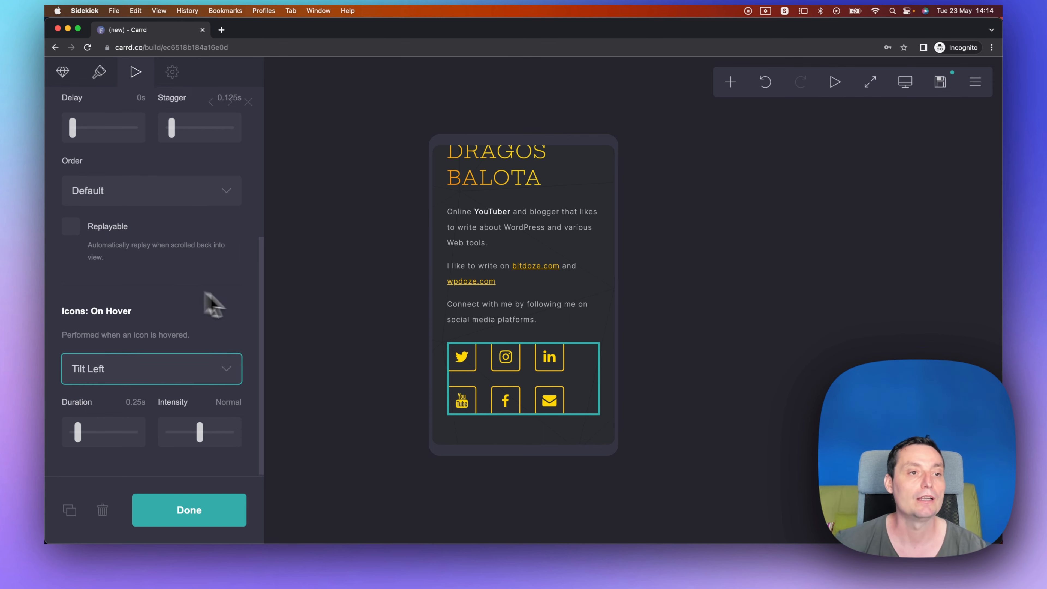
Scroll through the mobile page to check the header photo and name.
{"action": "scroll", "coordinate": [223, 310], "scroll_direction": "up", "scroll_amount": 6}
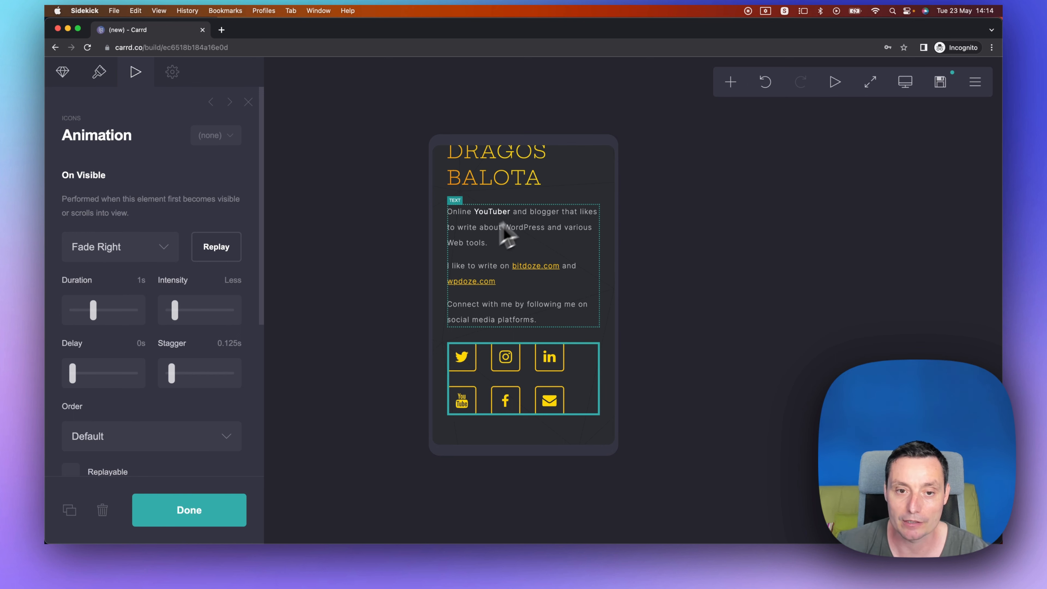
{"action": "scroll", "coordinate": [515, 248], "scroll_direction": "up", "scroll_amount": 5}
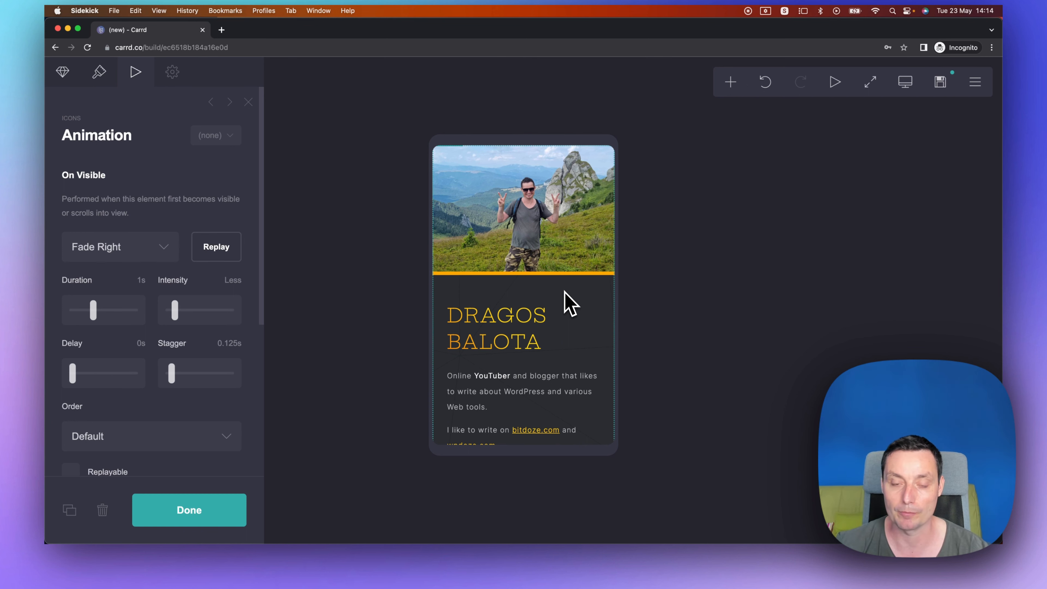
{"action": "scroll", "coordinate": [544, 325], "scroll_direction": "down", "scroll_amount": 1}
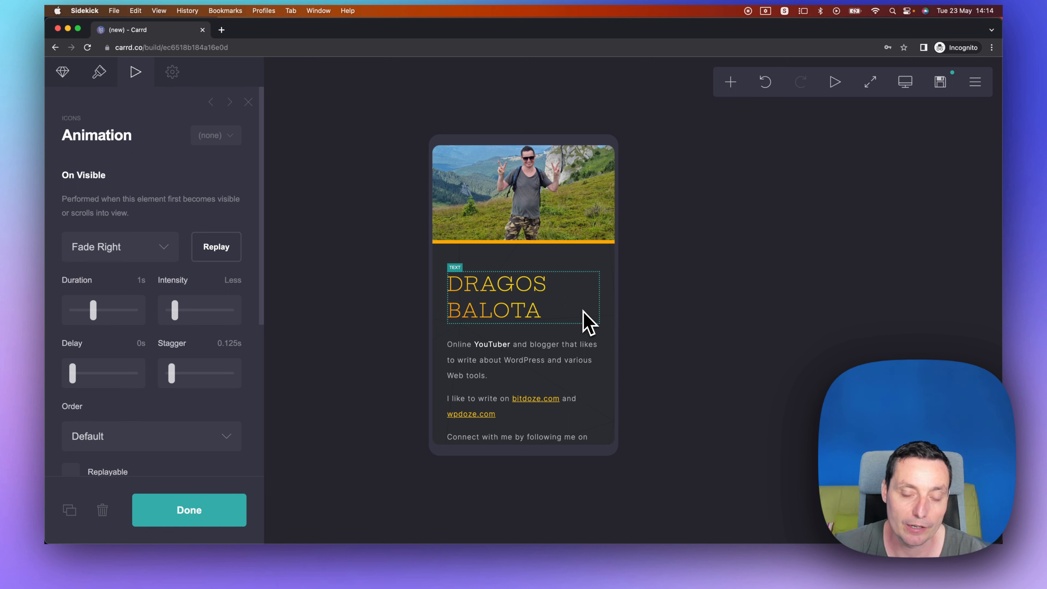
{"action": "scroll", "coordinate": [583, 312], "scroll_direction": "up", "scroll_amount": 1}
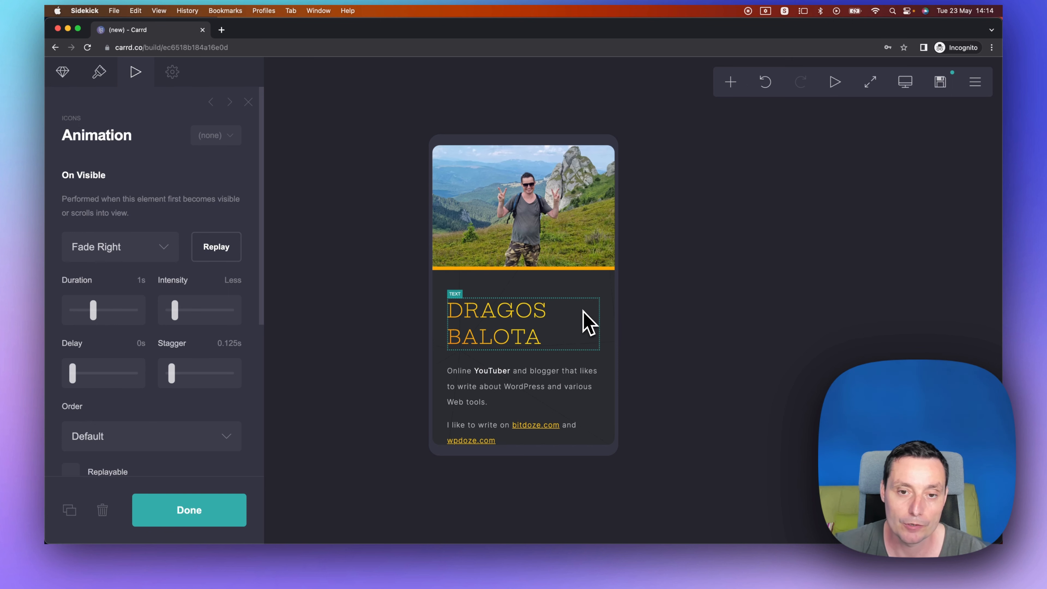